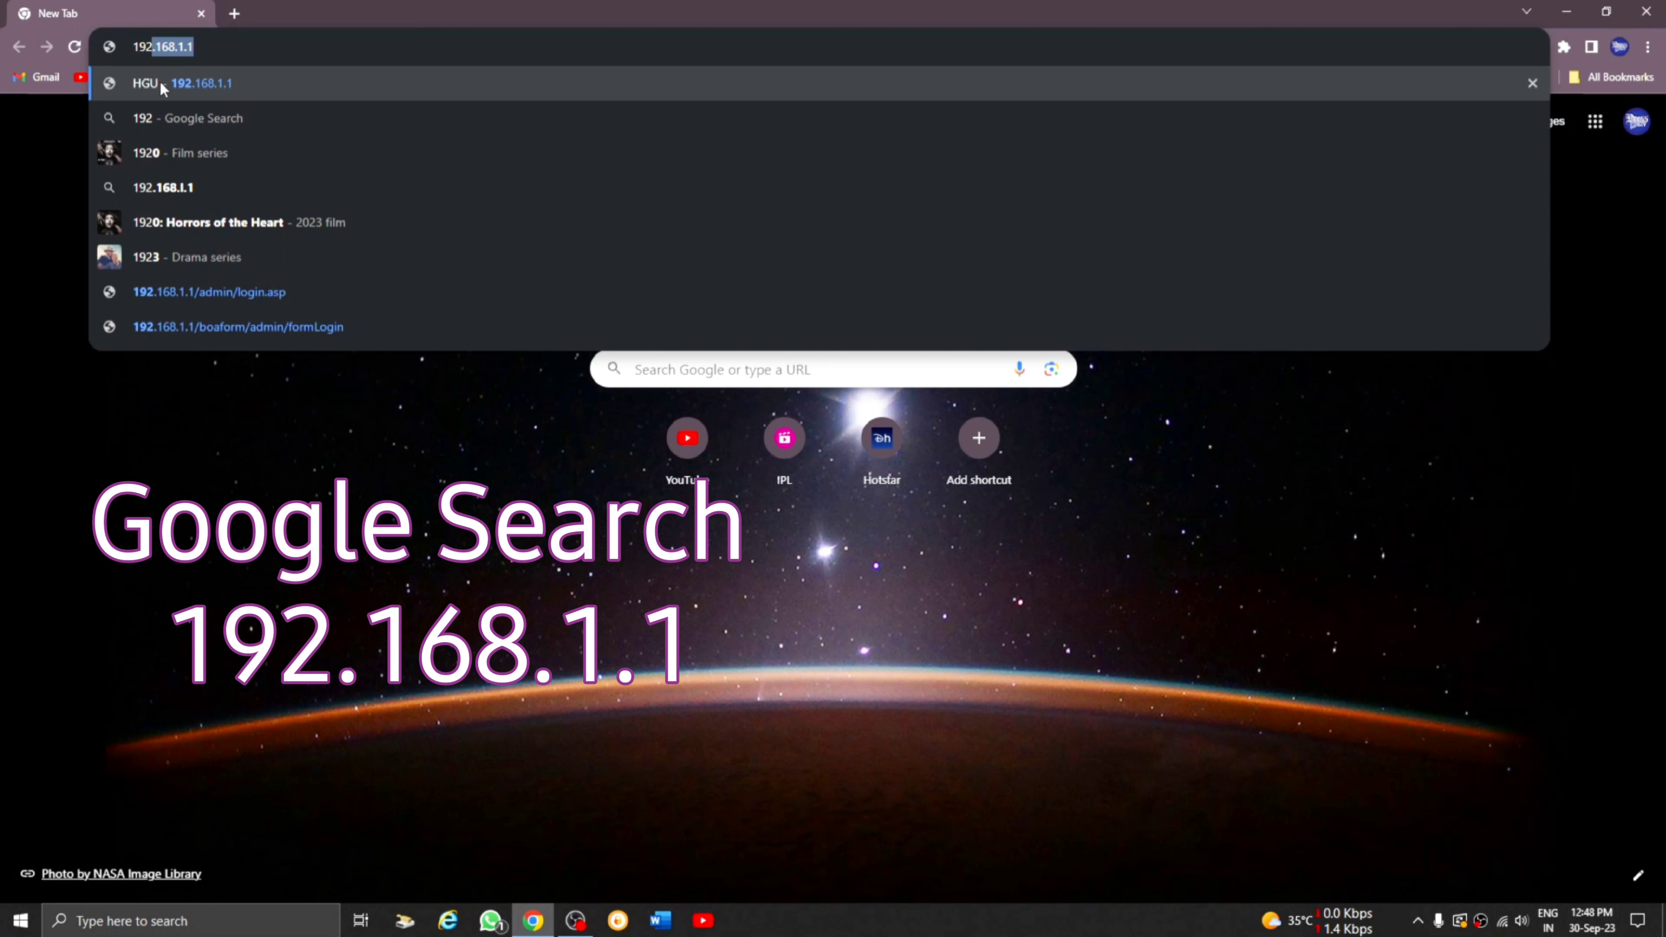
# Load the router login page at 192.168.1.1 from Chrome's HGU address suggestion.
pyautogui.click(177, 89)
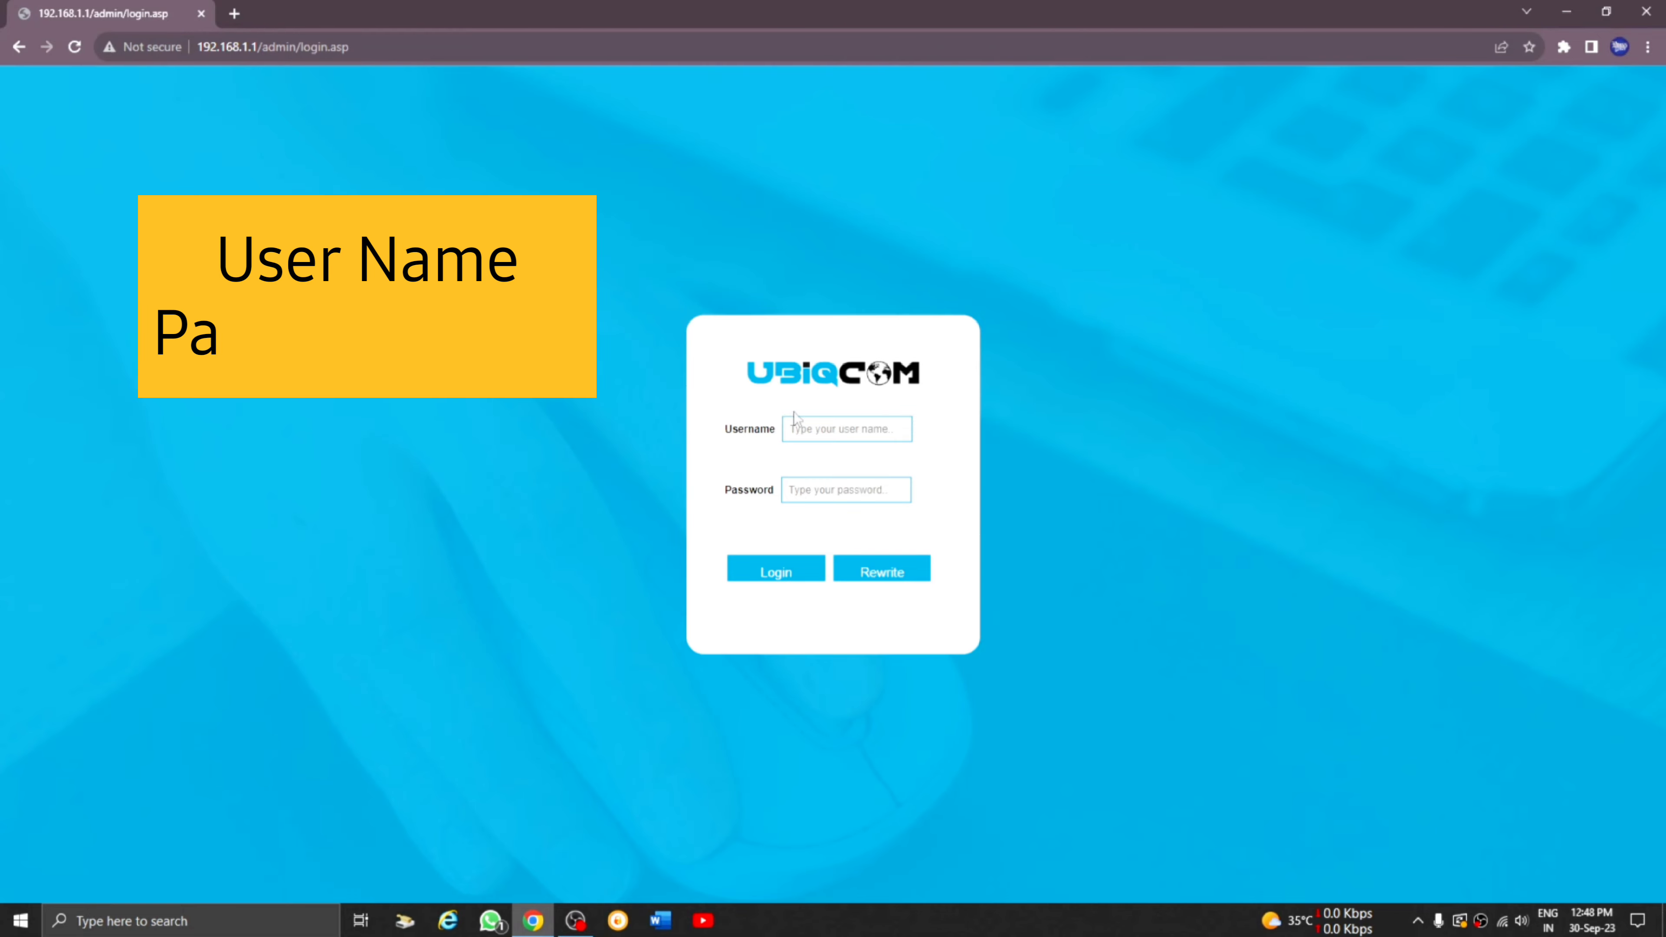
# Fill the username field with the saved admin username.
pyautogui.click(842, 428)
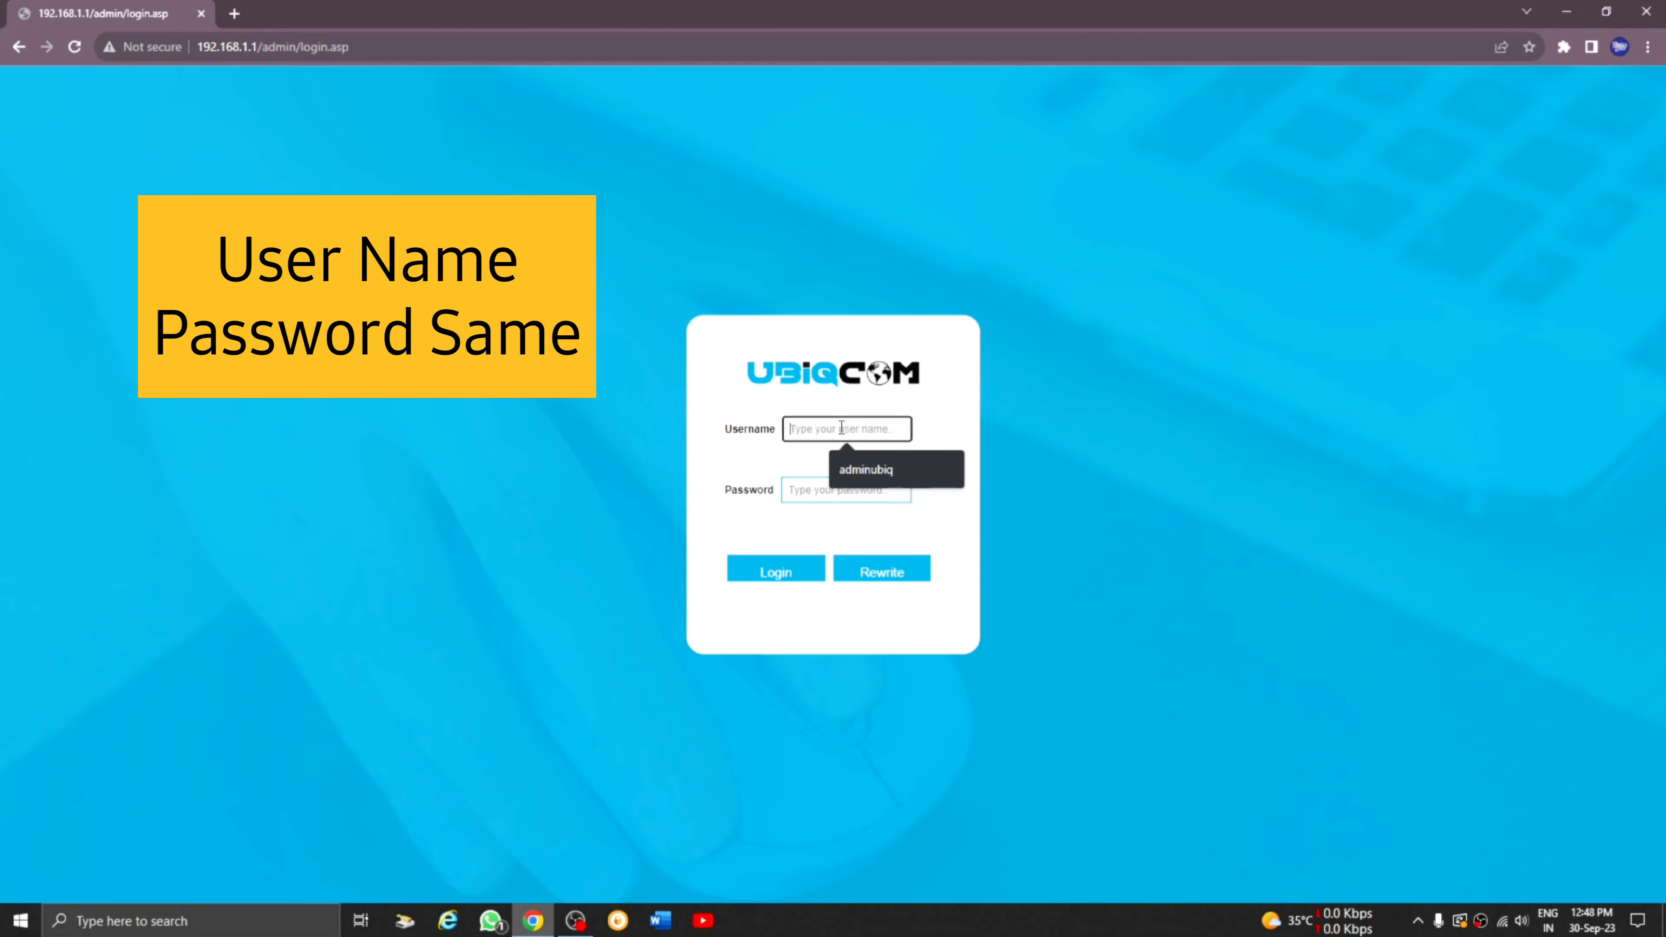
pyautogui.click(873, 468)
pyautogui.click(821, 491)
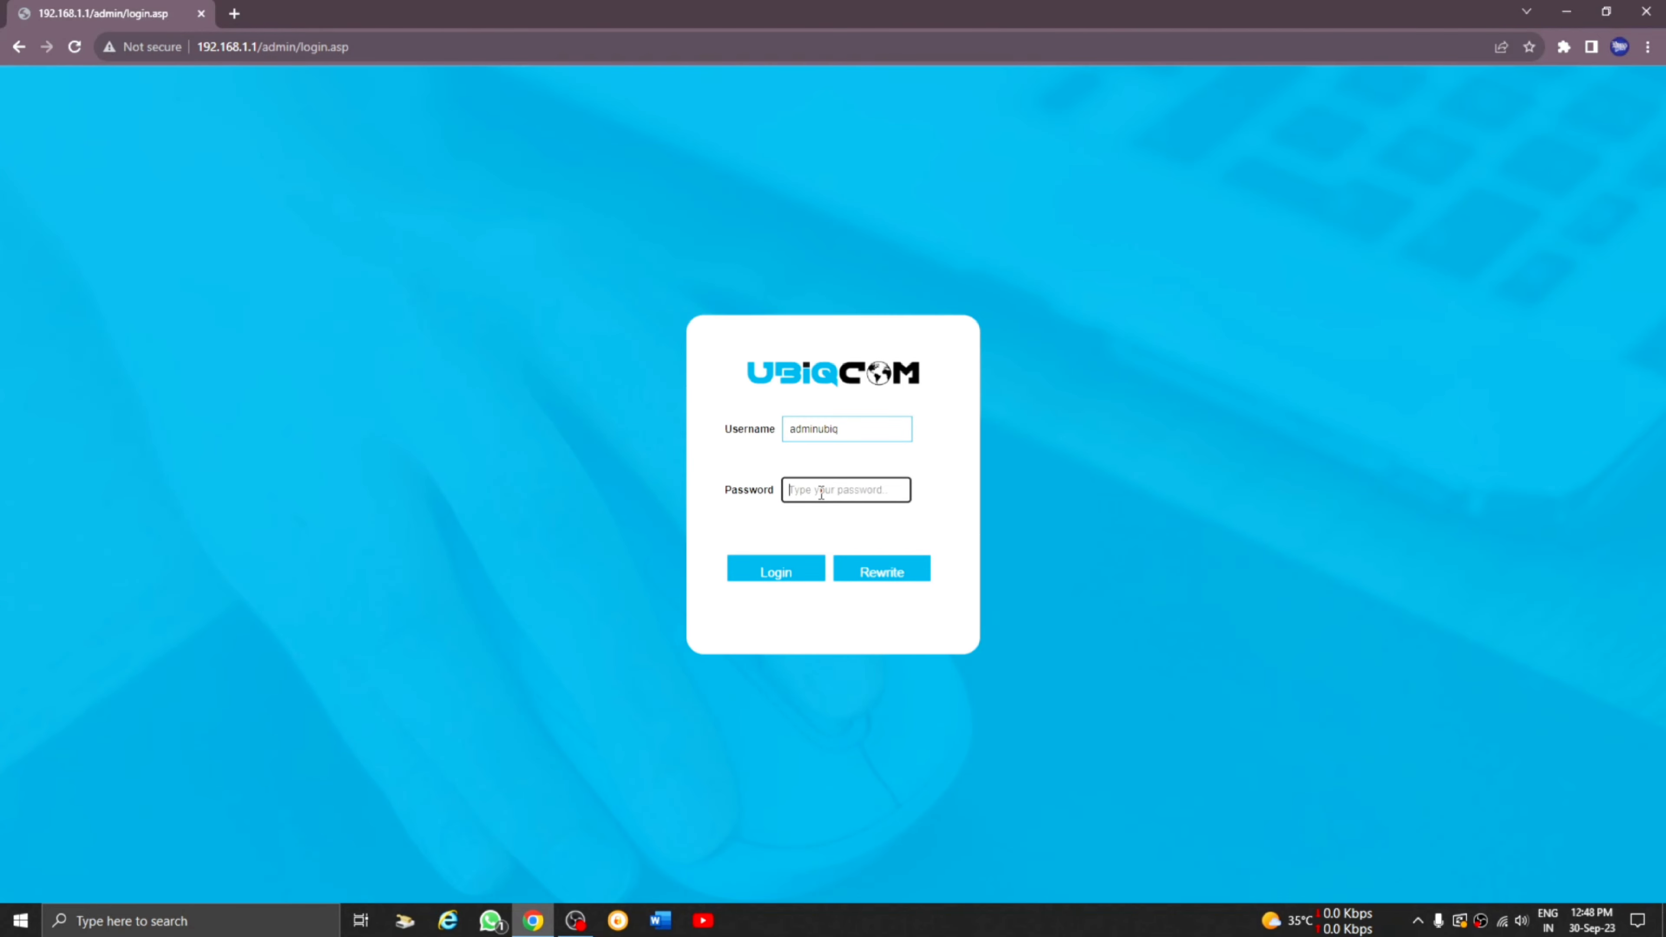
# Copy the username into the Password field and log in.
pyautogui.doubleClick(847, 428)
pyautogui.rightClick(801, 431)
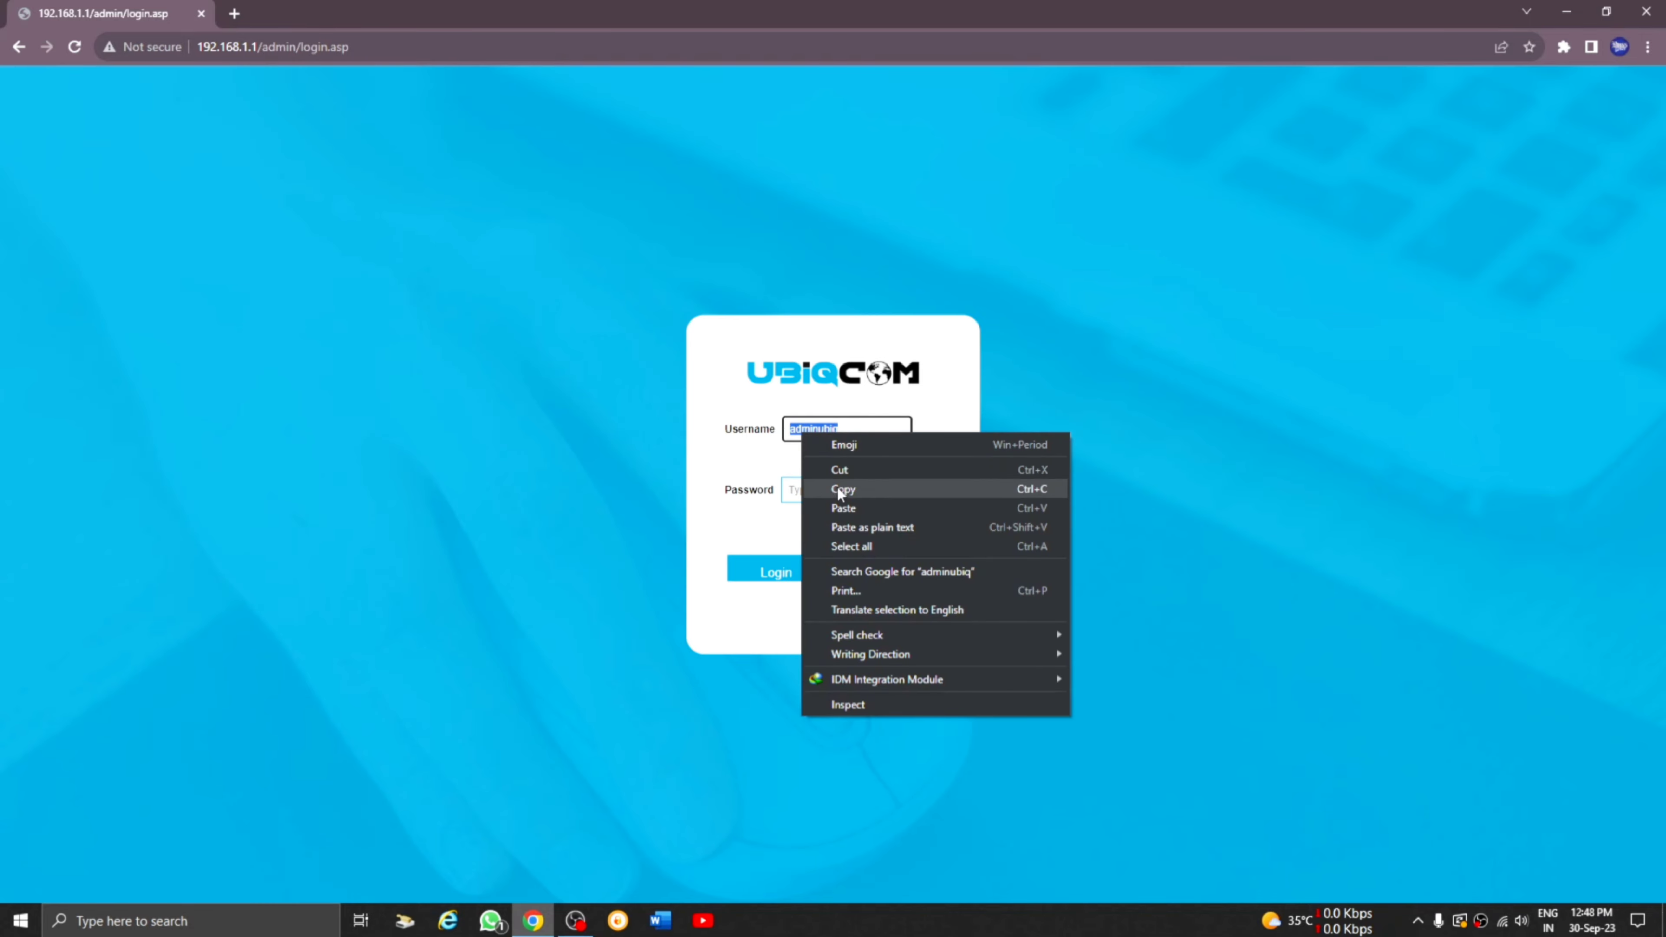
pyautogui.click(841, 490)
pyautogui.click(837, 491)
pyautogui.rightClick(836, 494)
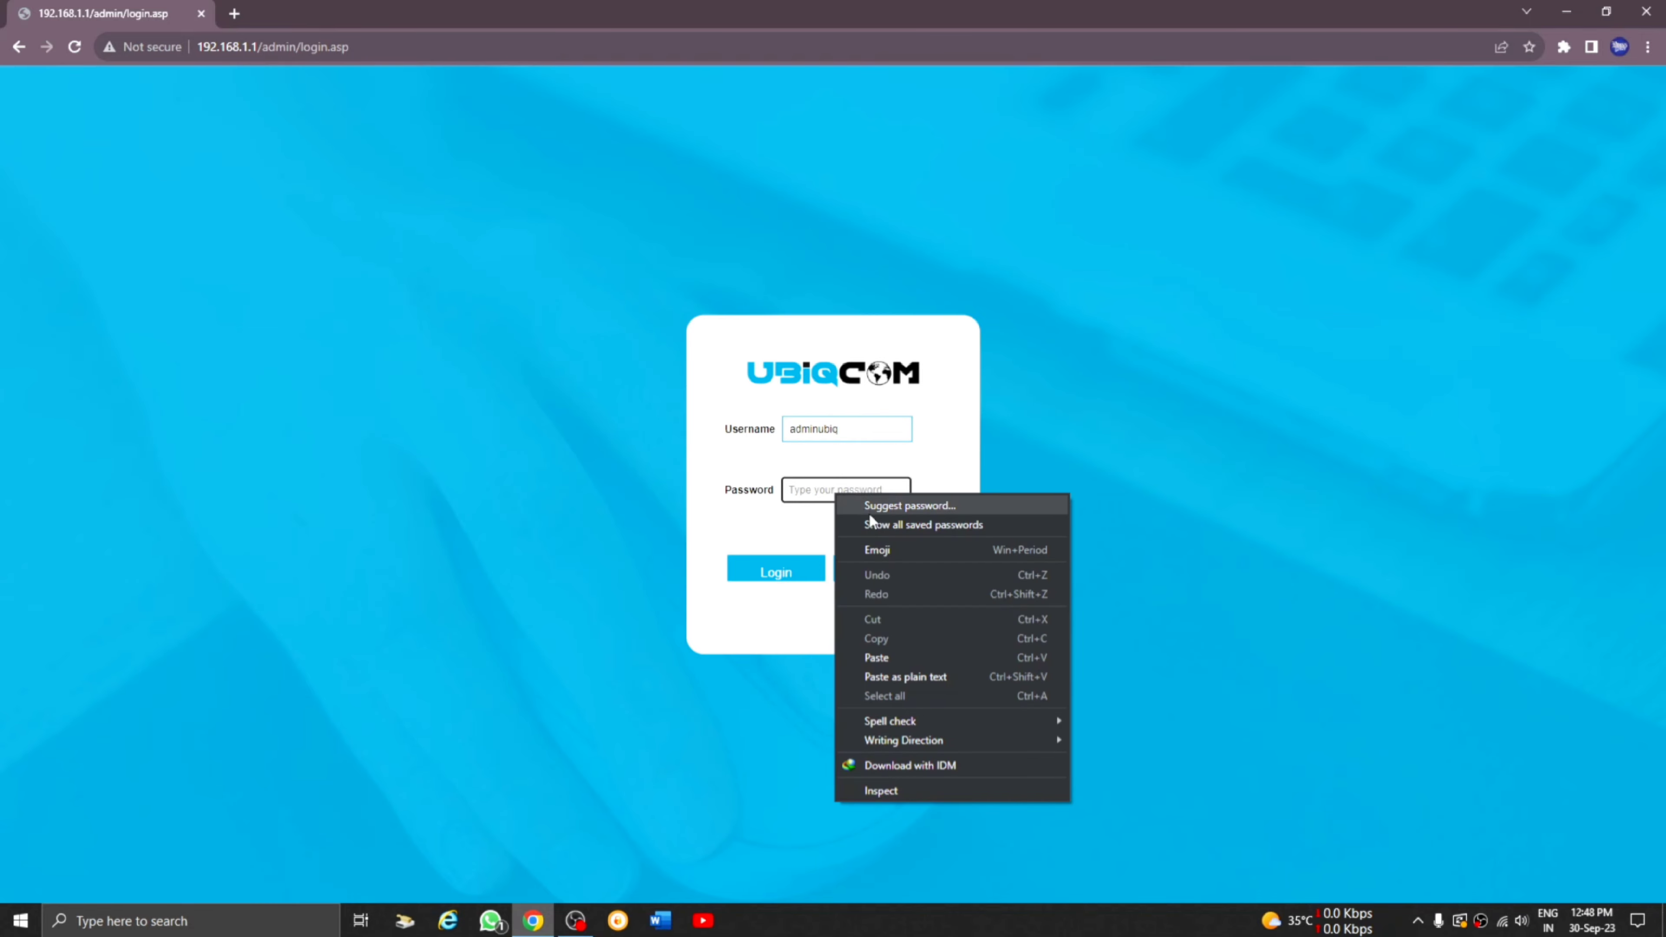
pyautogui.click(880, 655)
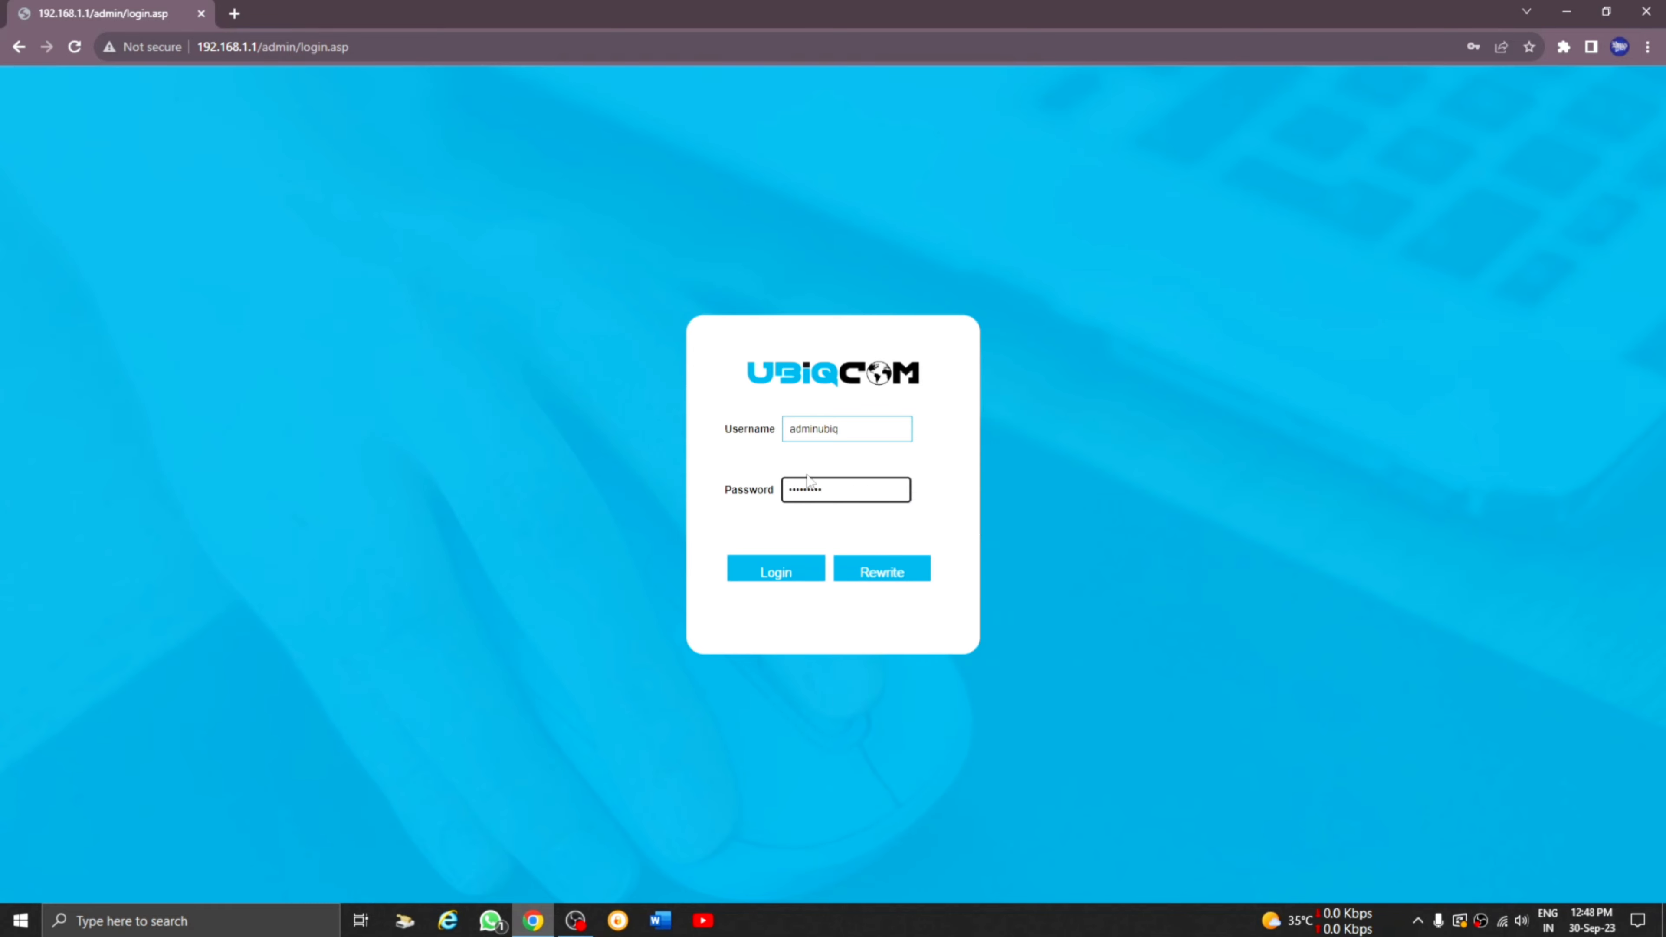
pyautogui.click(771, 574)
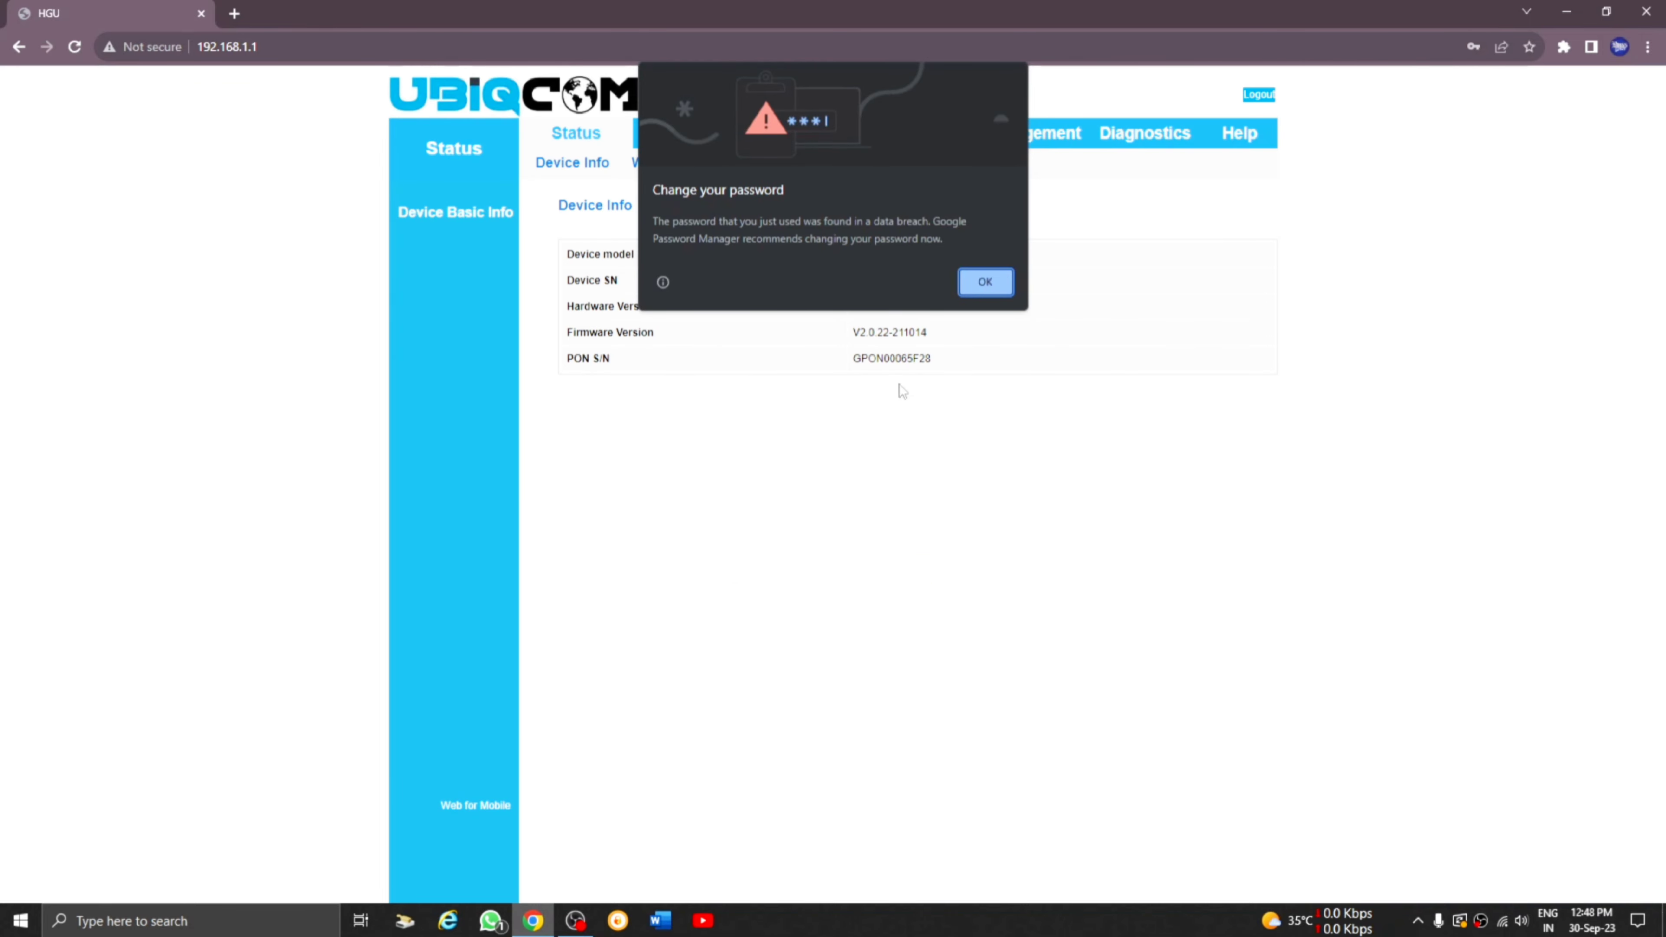
# Dismiss the password warning and browse the Network, Security, Application, Management and Diagnostics sections.
pyautogui.click(990, 284)
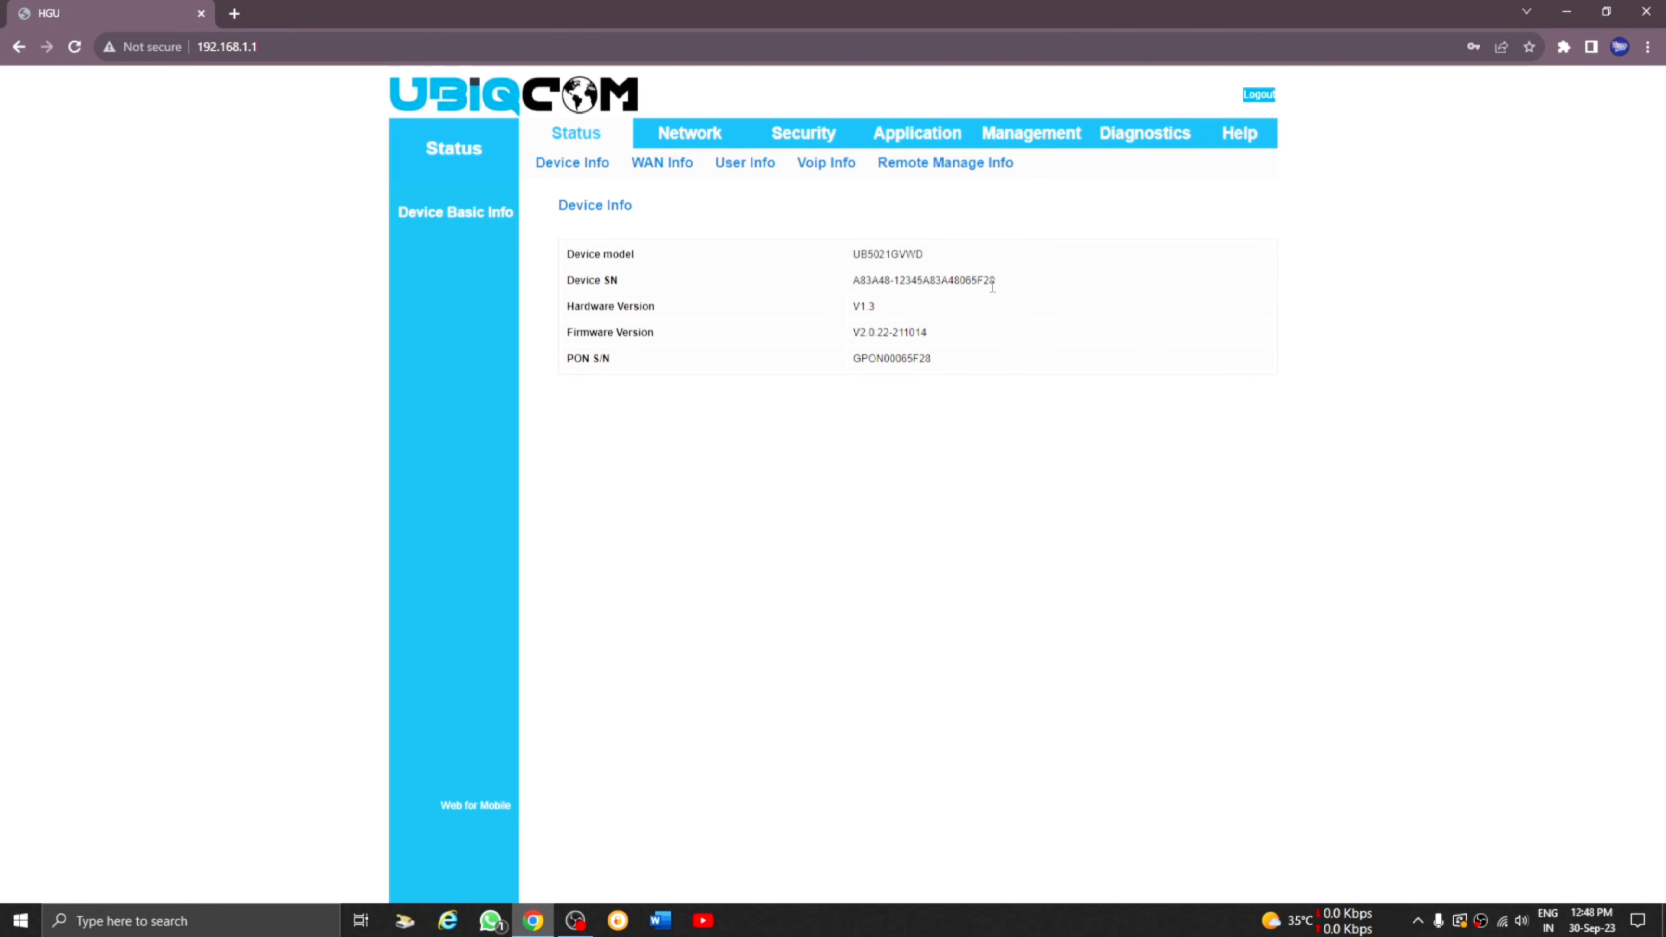
pyautogui.click(678, 138)
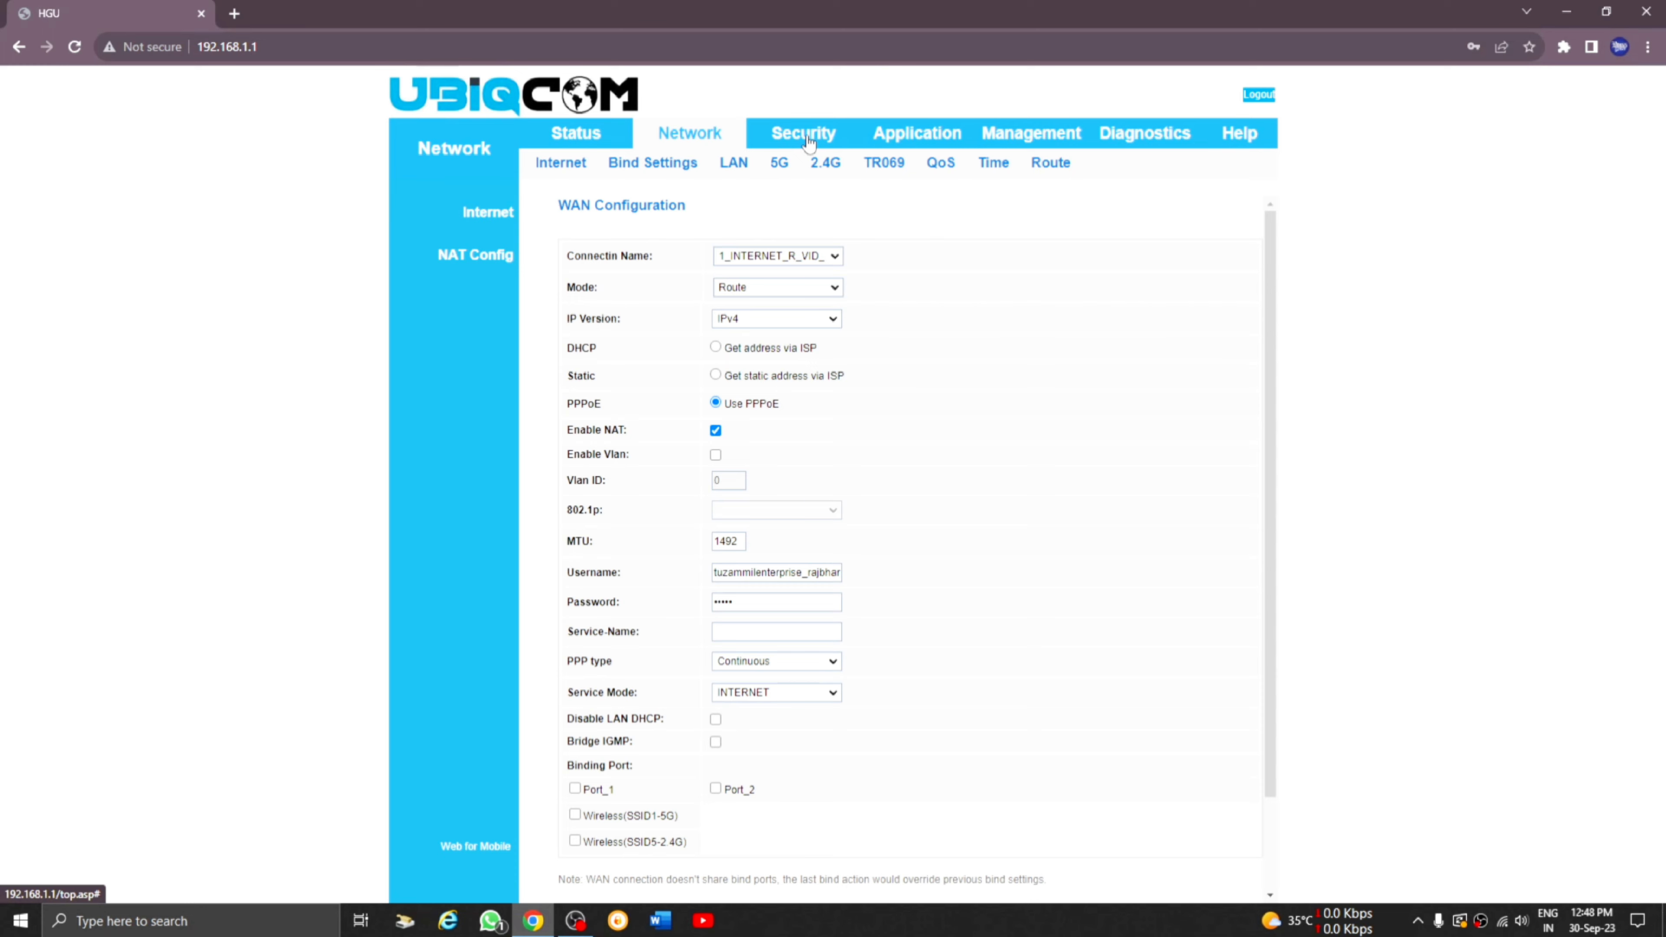
pyautogui.click(808, 139)
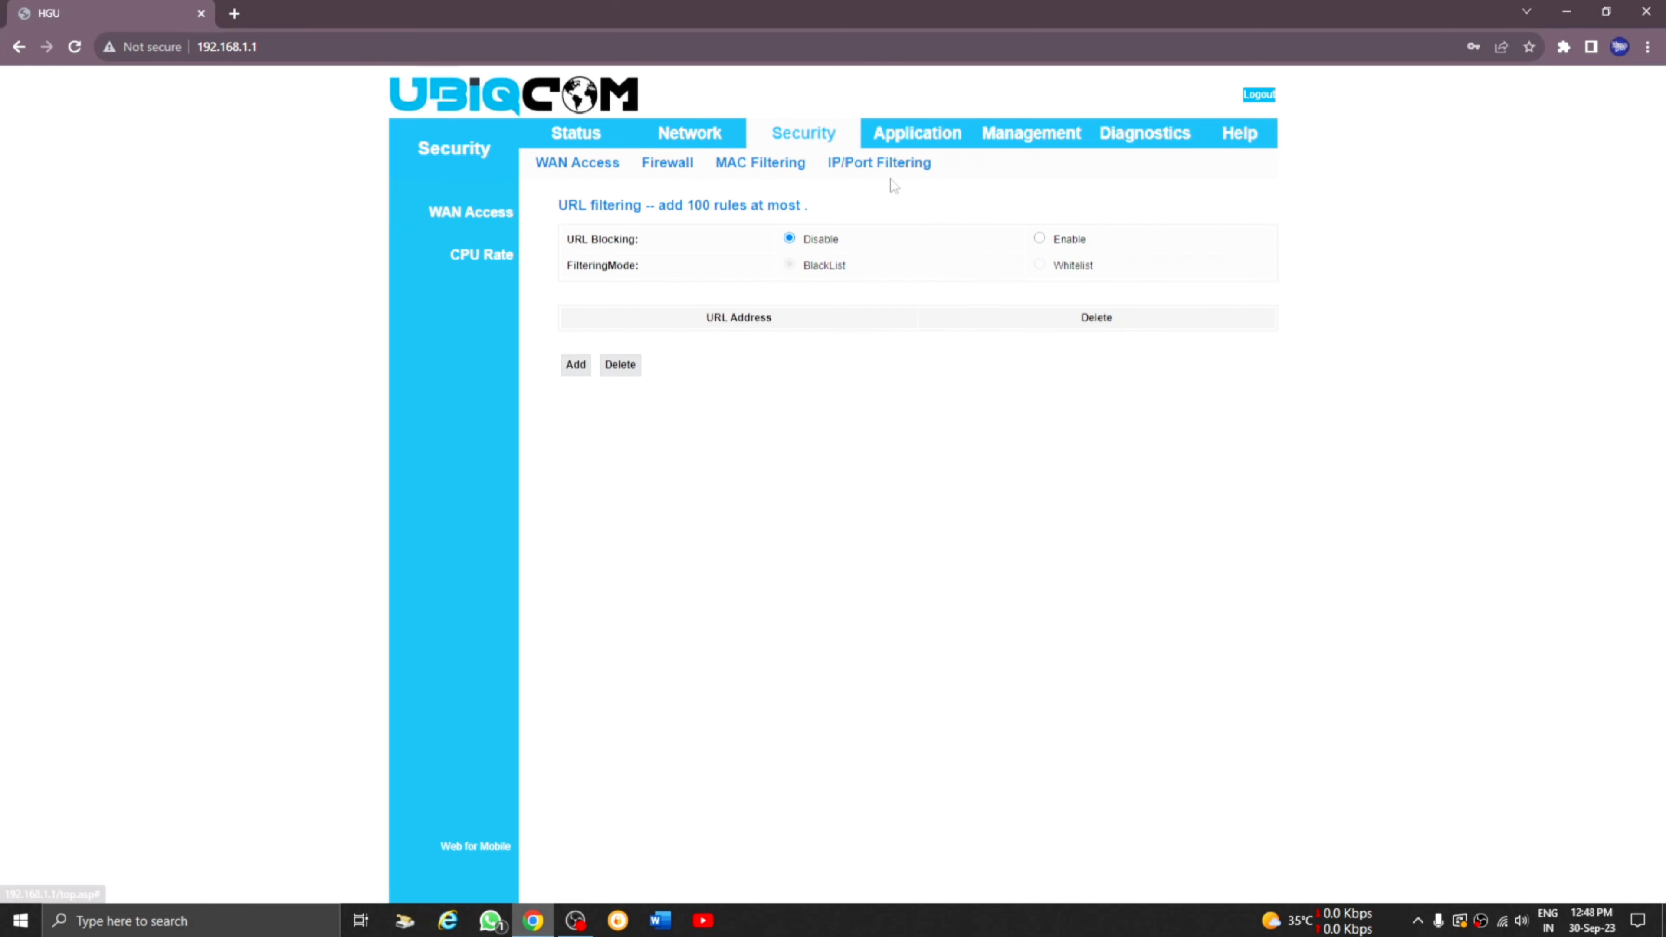
pyautogui.click(917, 139)
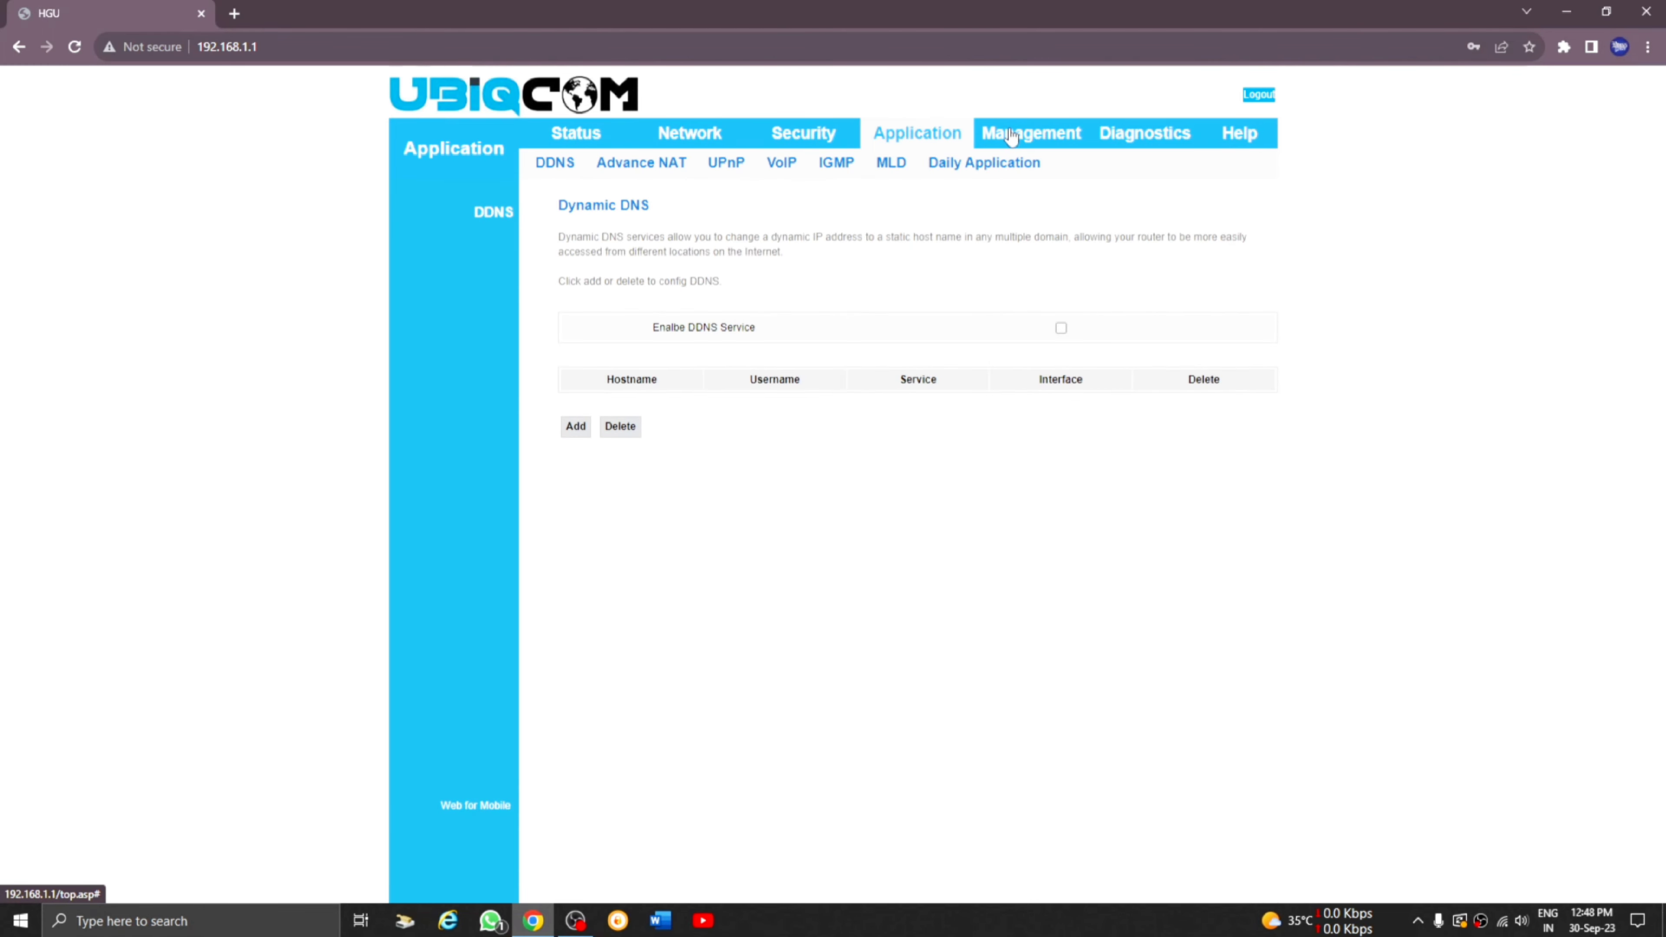
pyautogui.click(1007, 136)
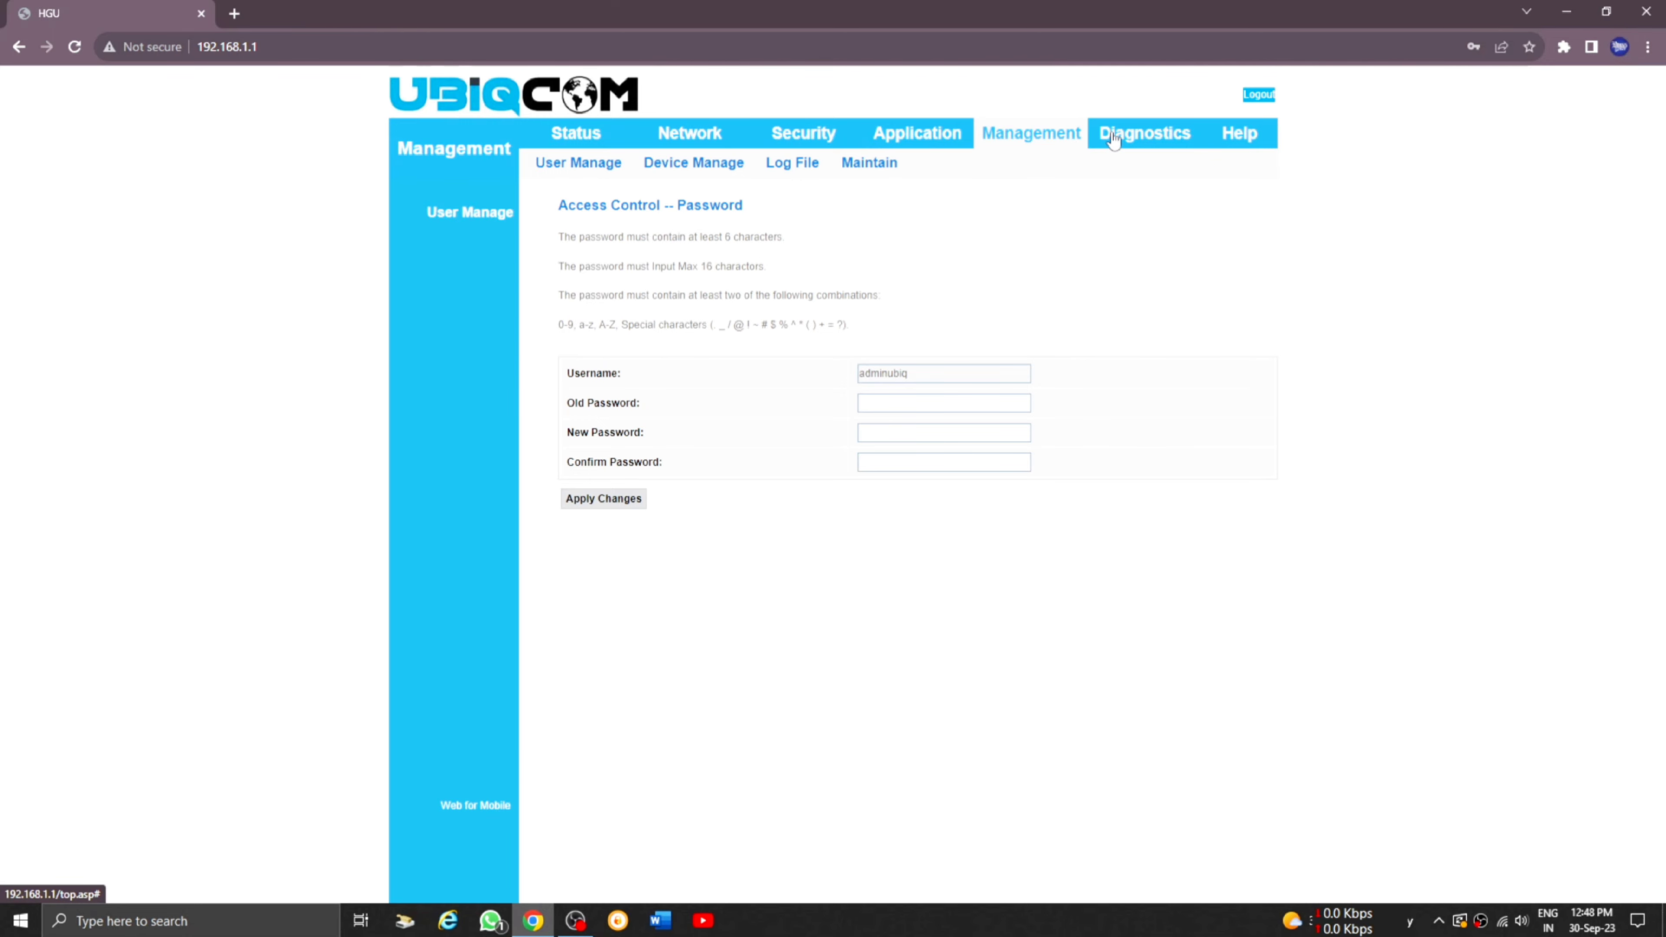
pyautogui.click(1133, 139)
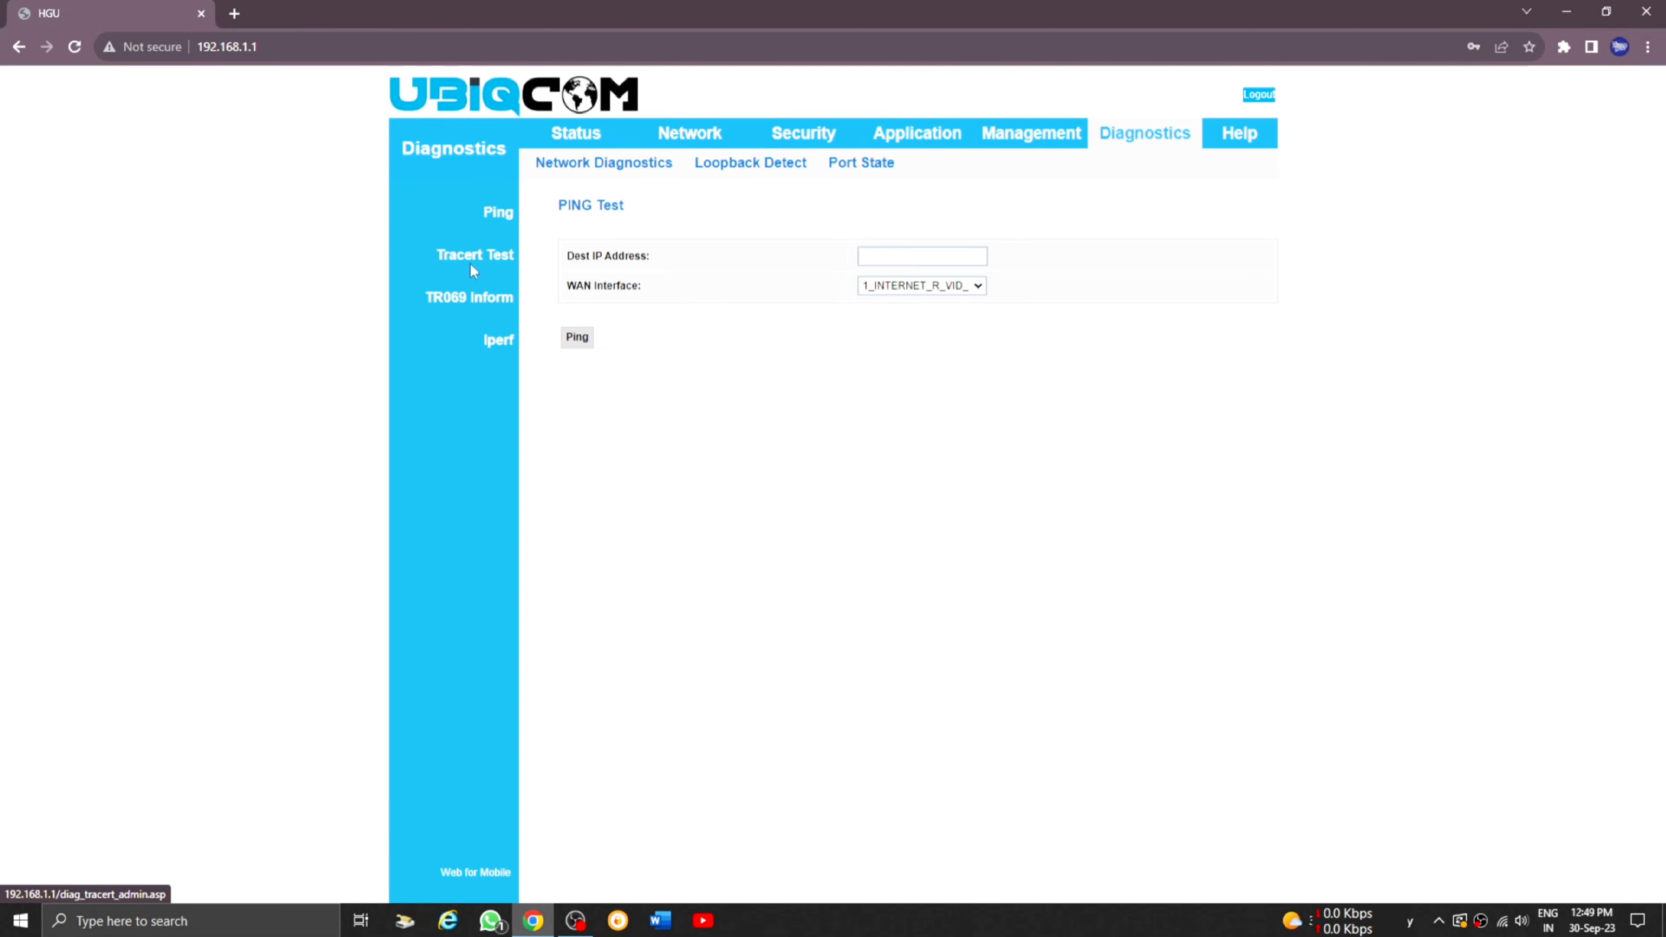
# Go through Network's Internet and Bind Settings pages, ending on LAN Settings.
pyautogui.click(679, 139)
pyautogui.click(562, 167)
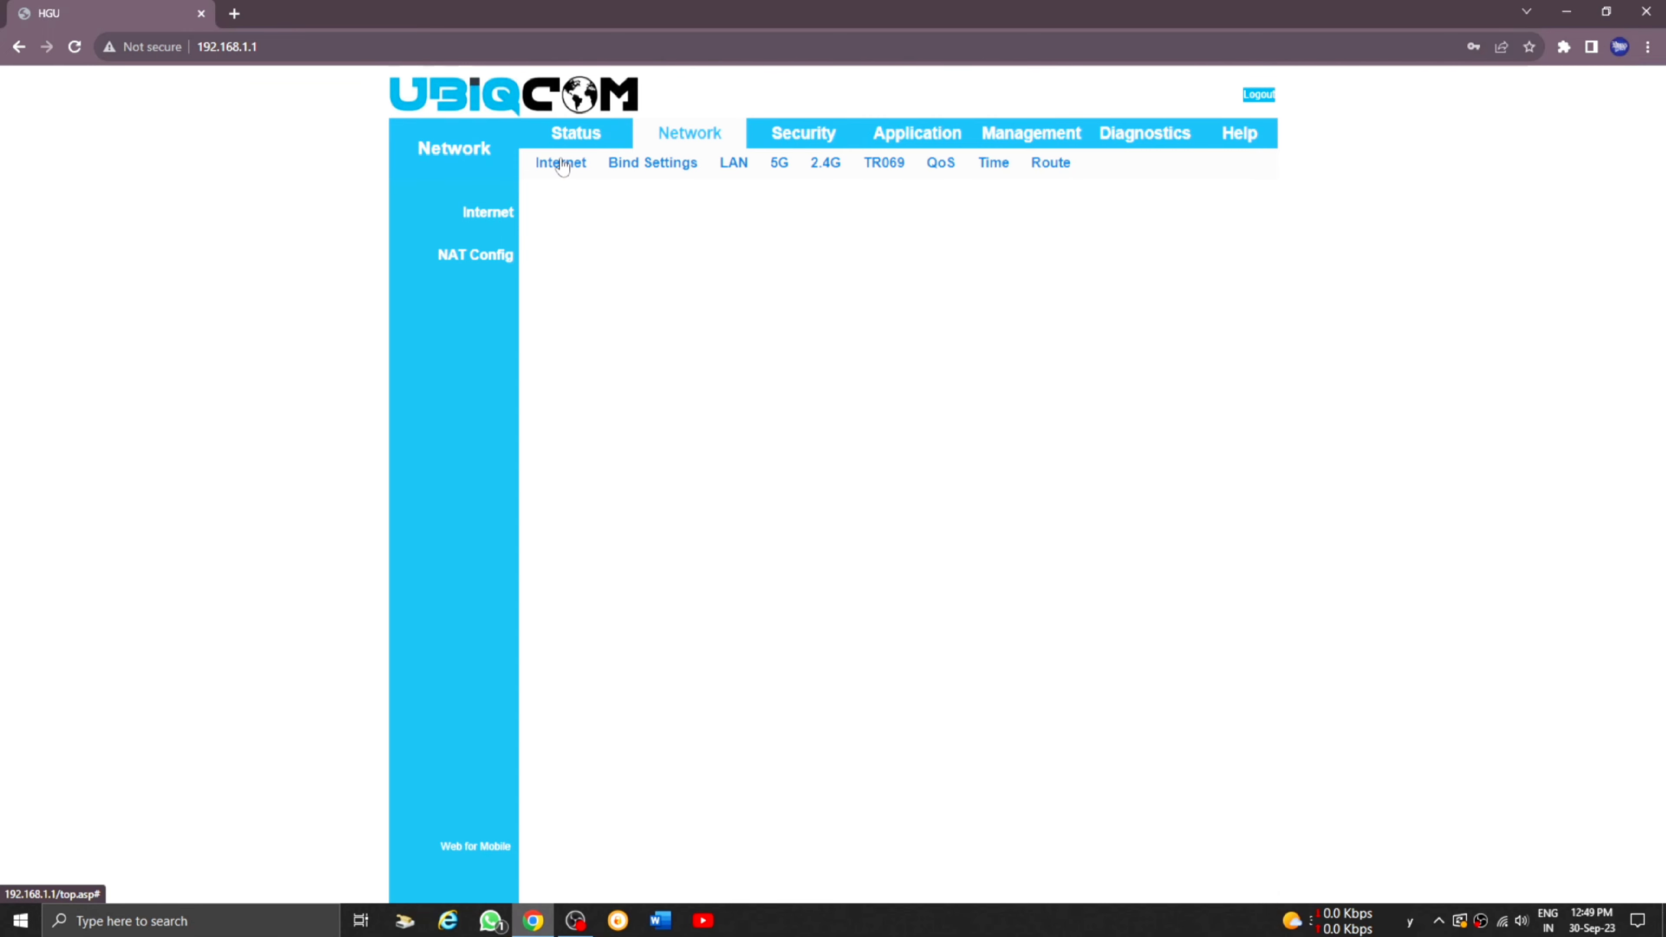
pyautogui.click(646, 175)
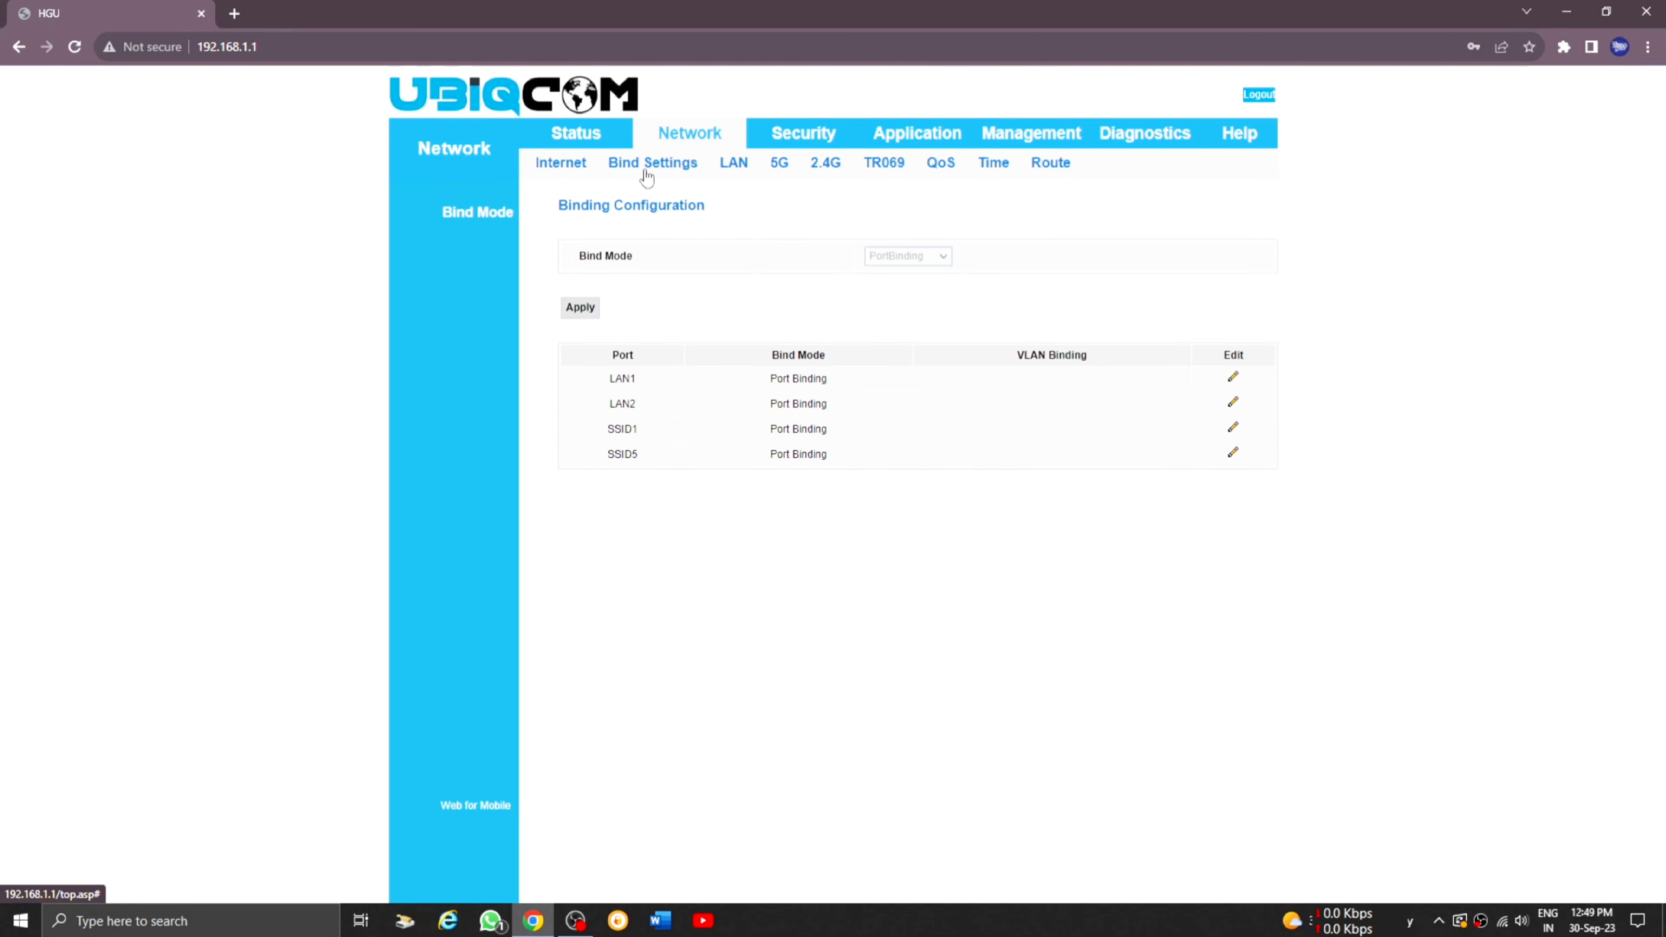
pyautogui.click(737, 175)
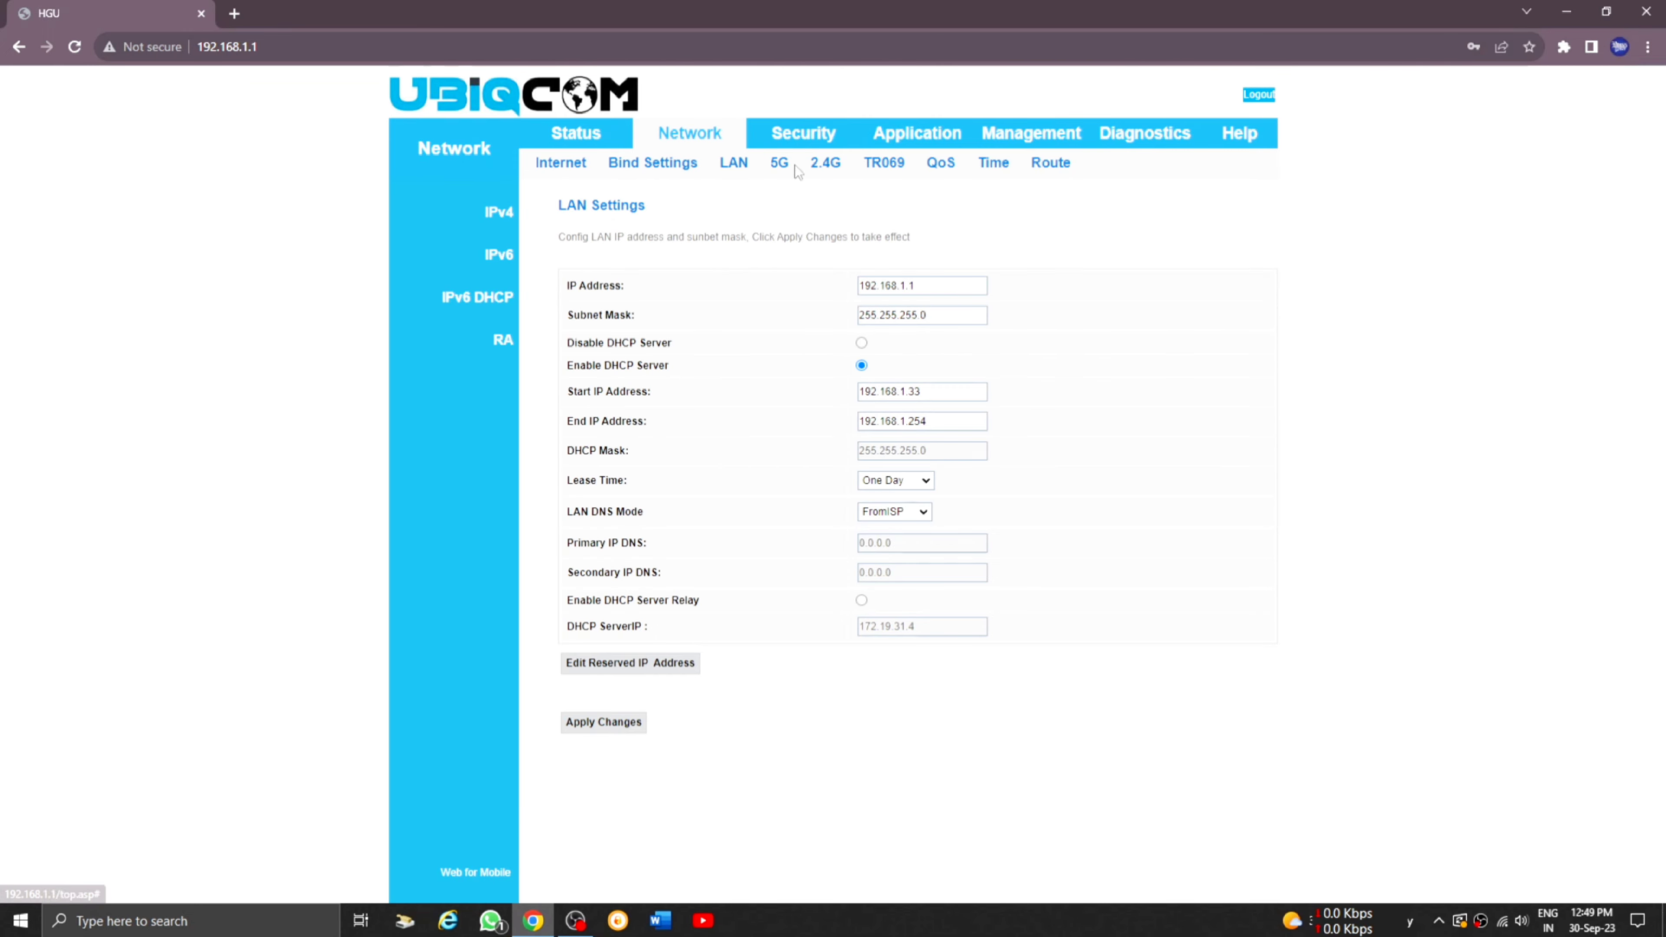
# On the 5G WLAN Basic page, change the SSID to TUZAMMIL 5G.
pyautogui.click(782, 167)
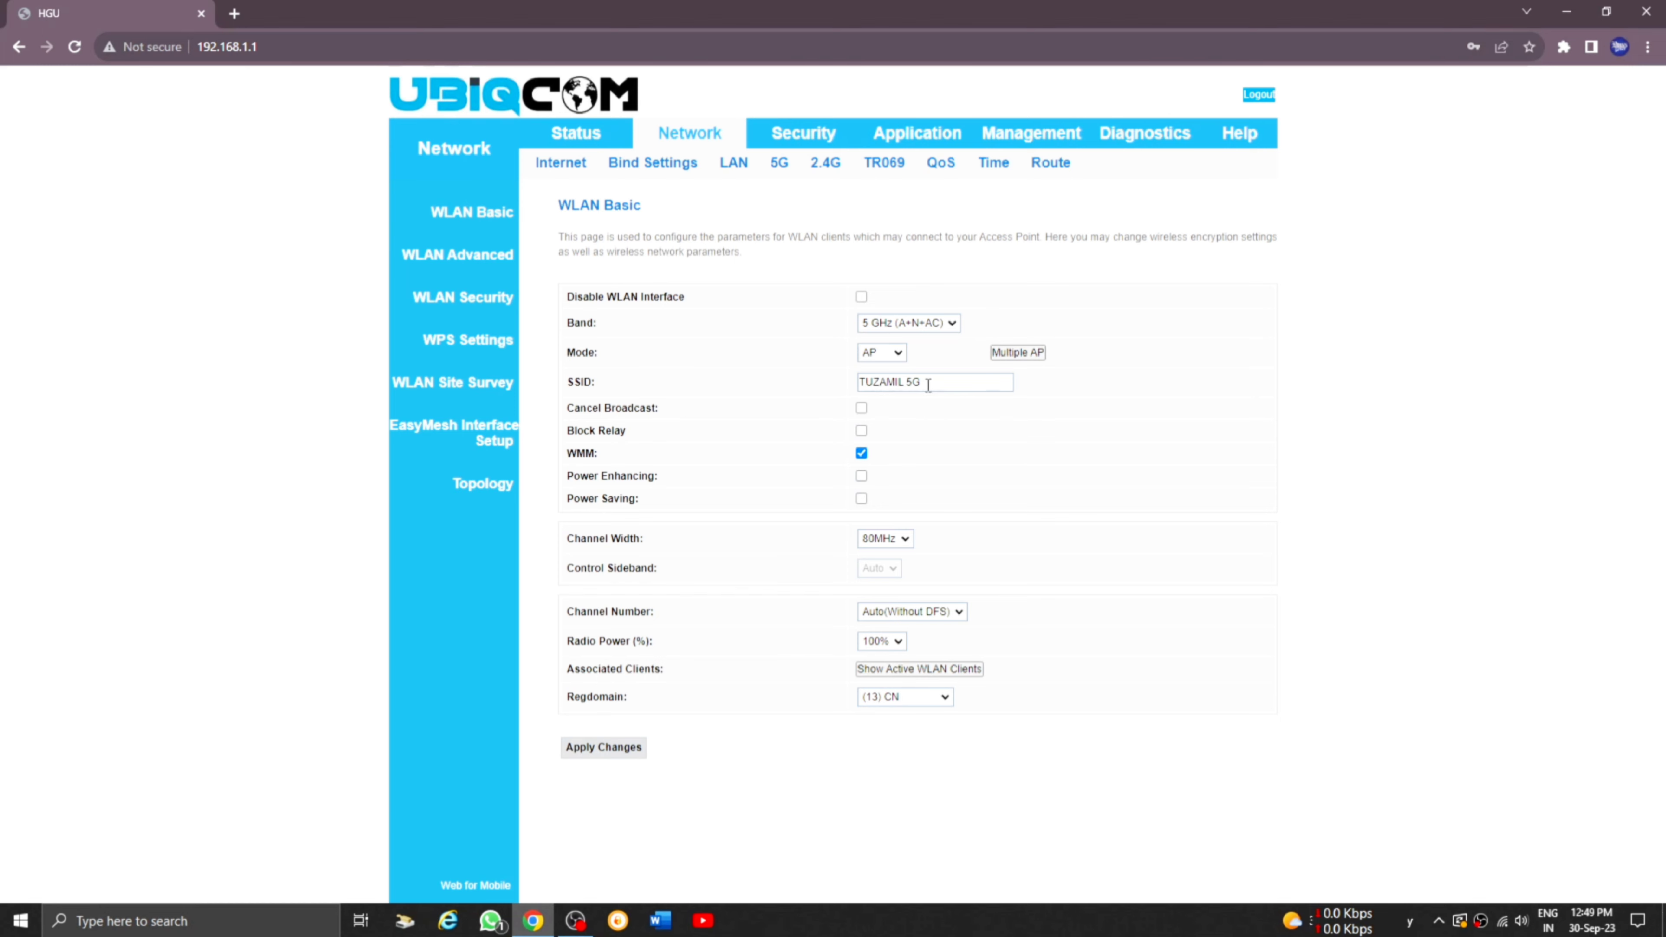
pyautogui.moveTo(931, 383); pyautogui.dragTo(801, 388)
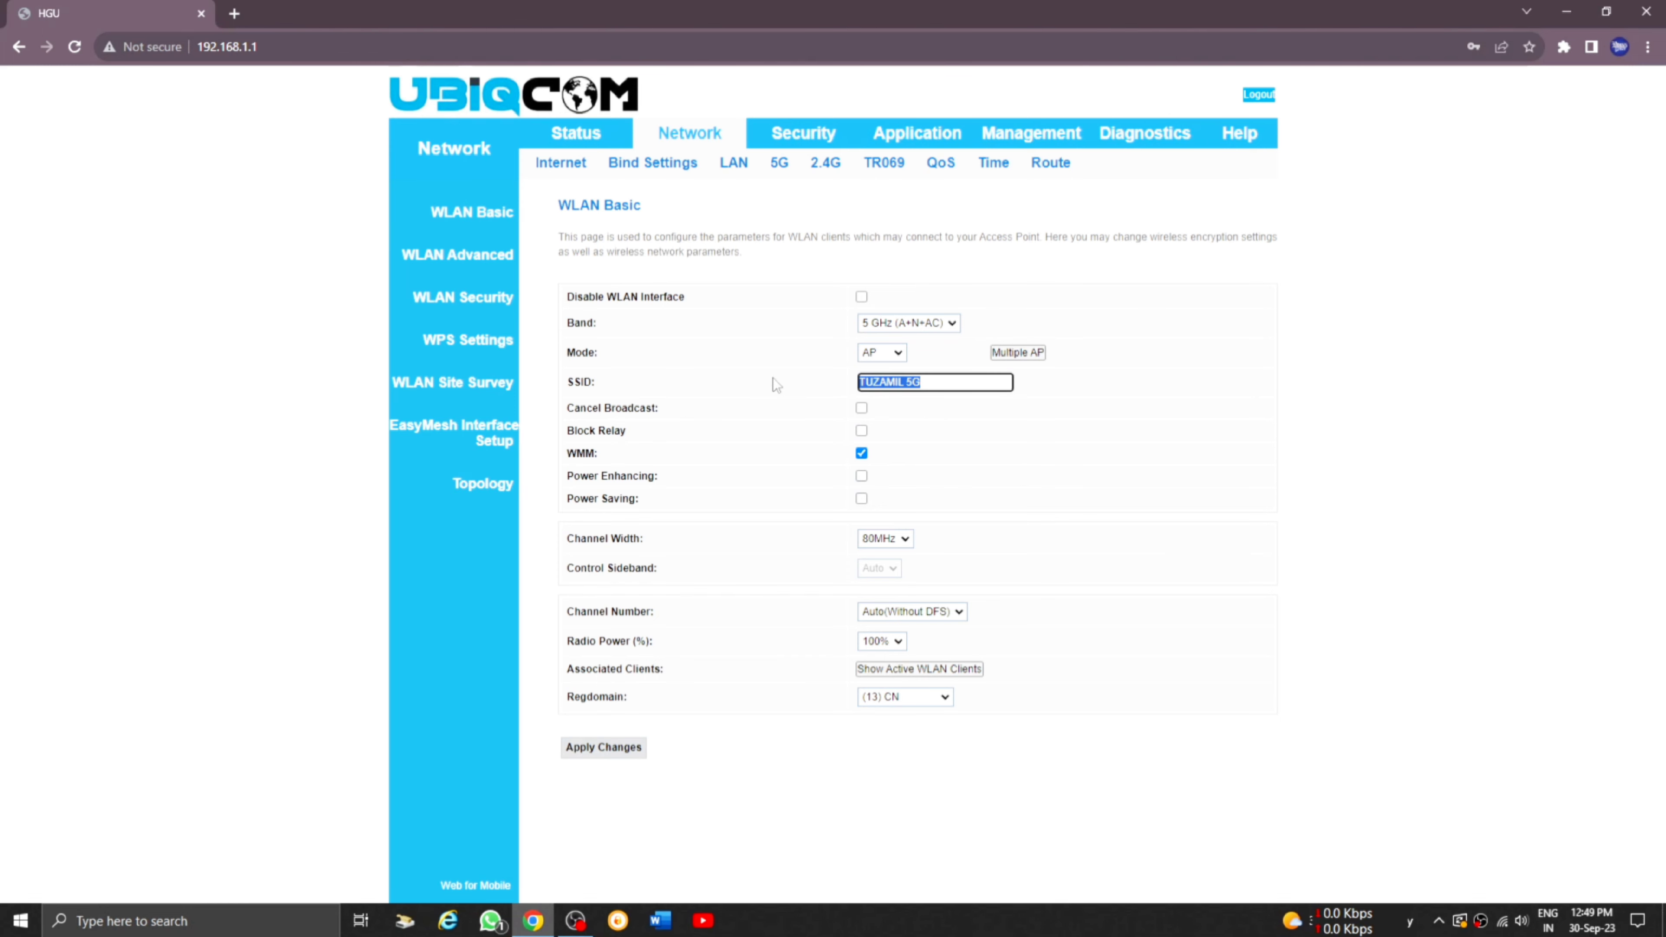
pyautogui.write('TUZA')
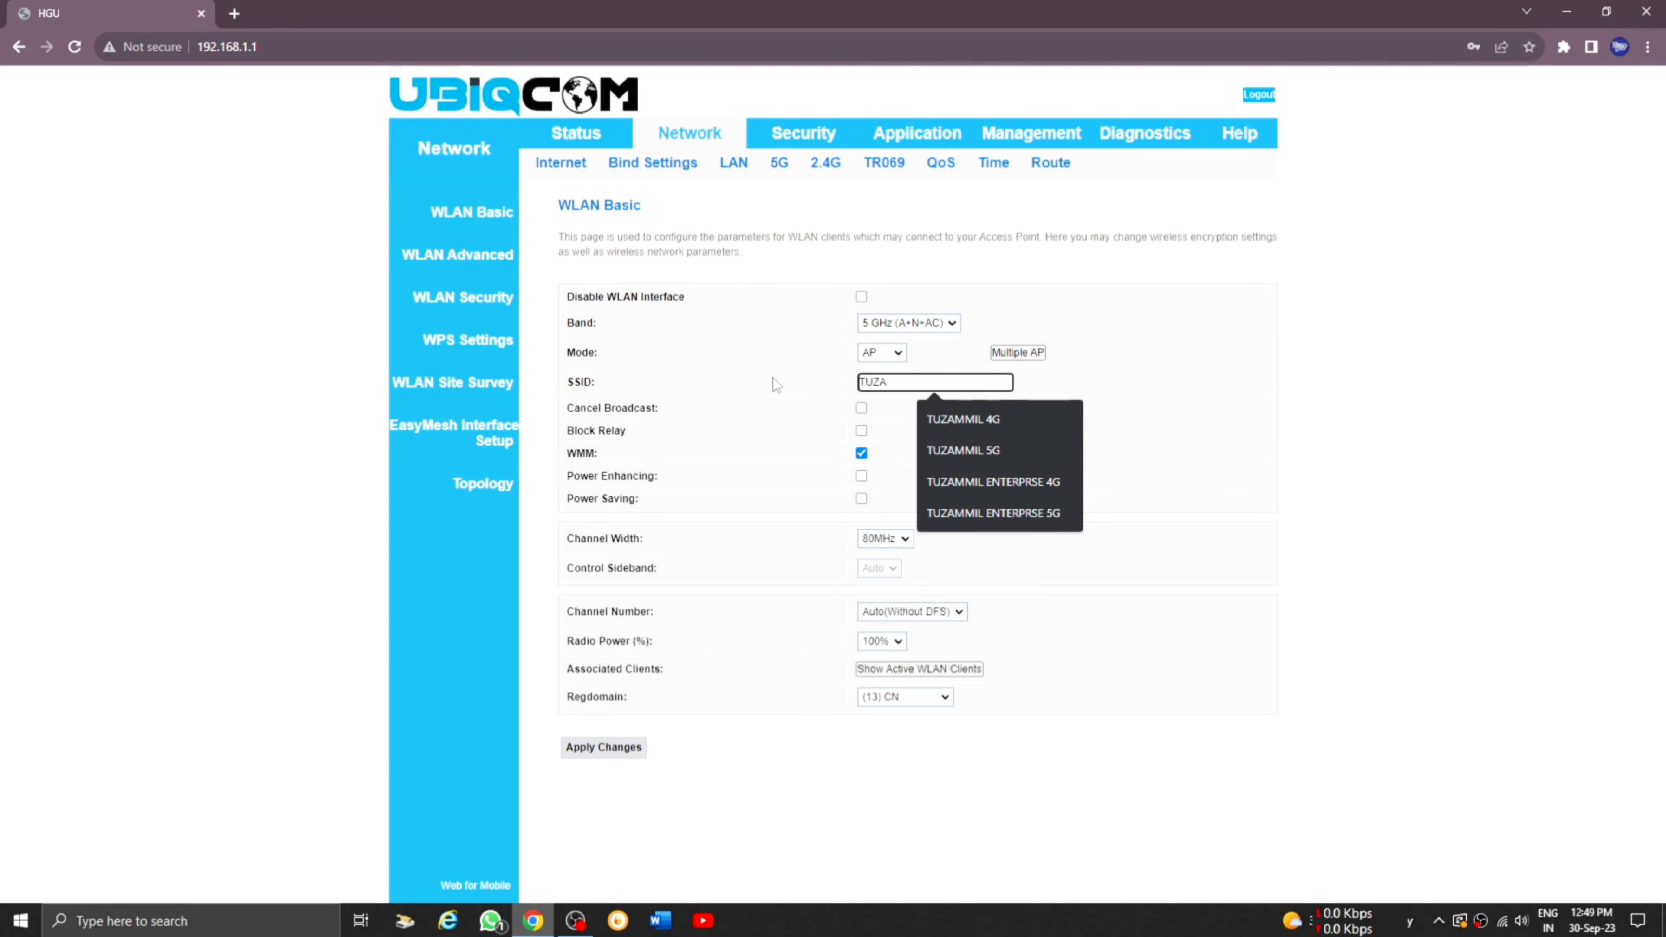
pyautogui.write('MMIL 5')
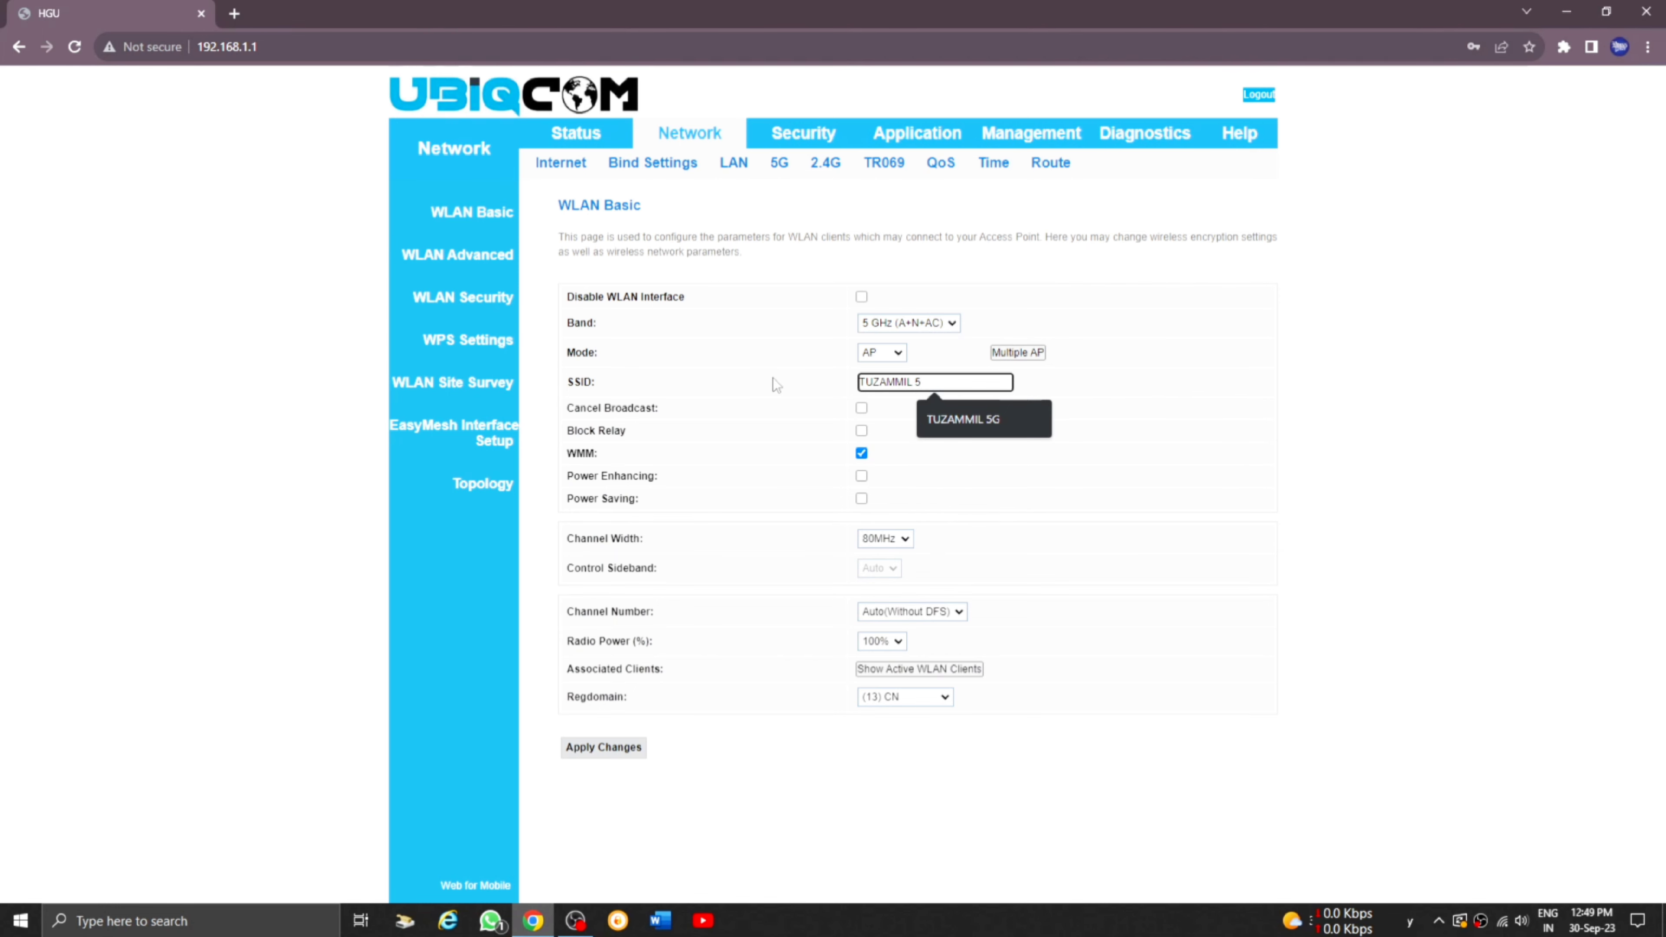
pyautogui.write('G')
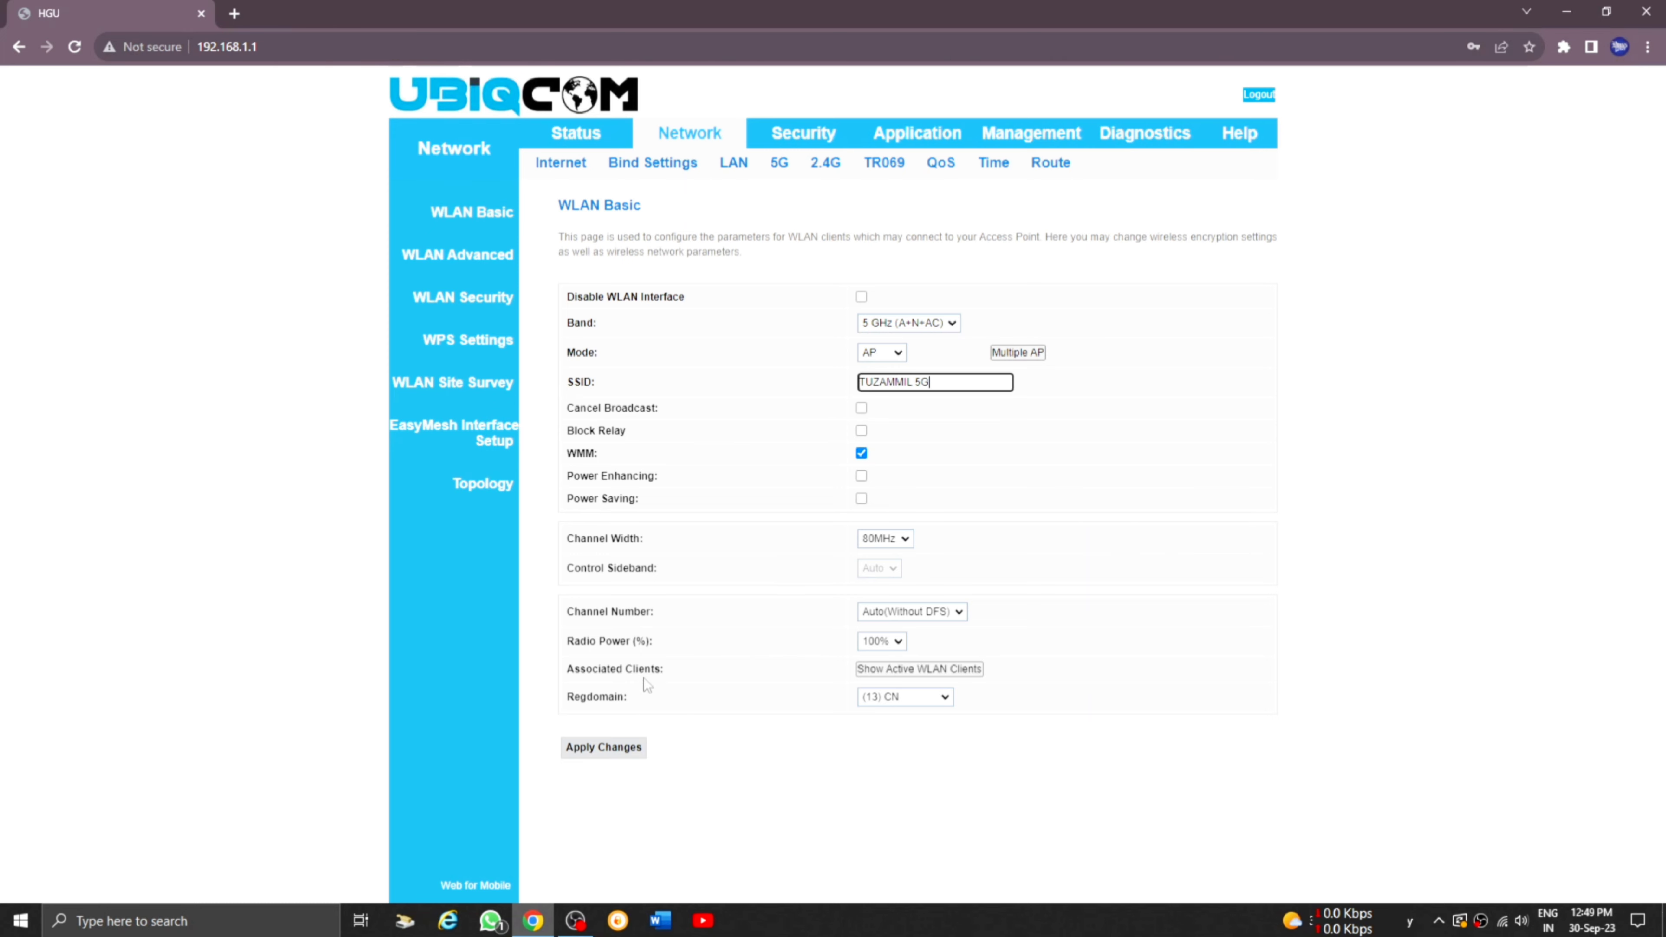
# Copy the new 5G network name and keep the channel width at 80MHz.
pyautogui.tripleClick(887, 381)
pyautogui.rightClick(890, 385)
pyautogui.click(957, 435)
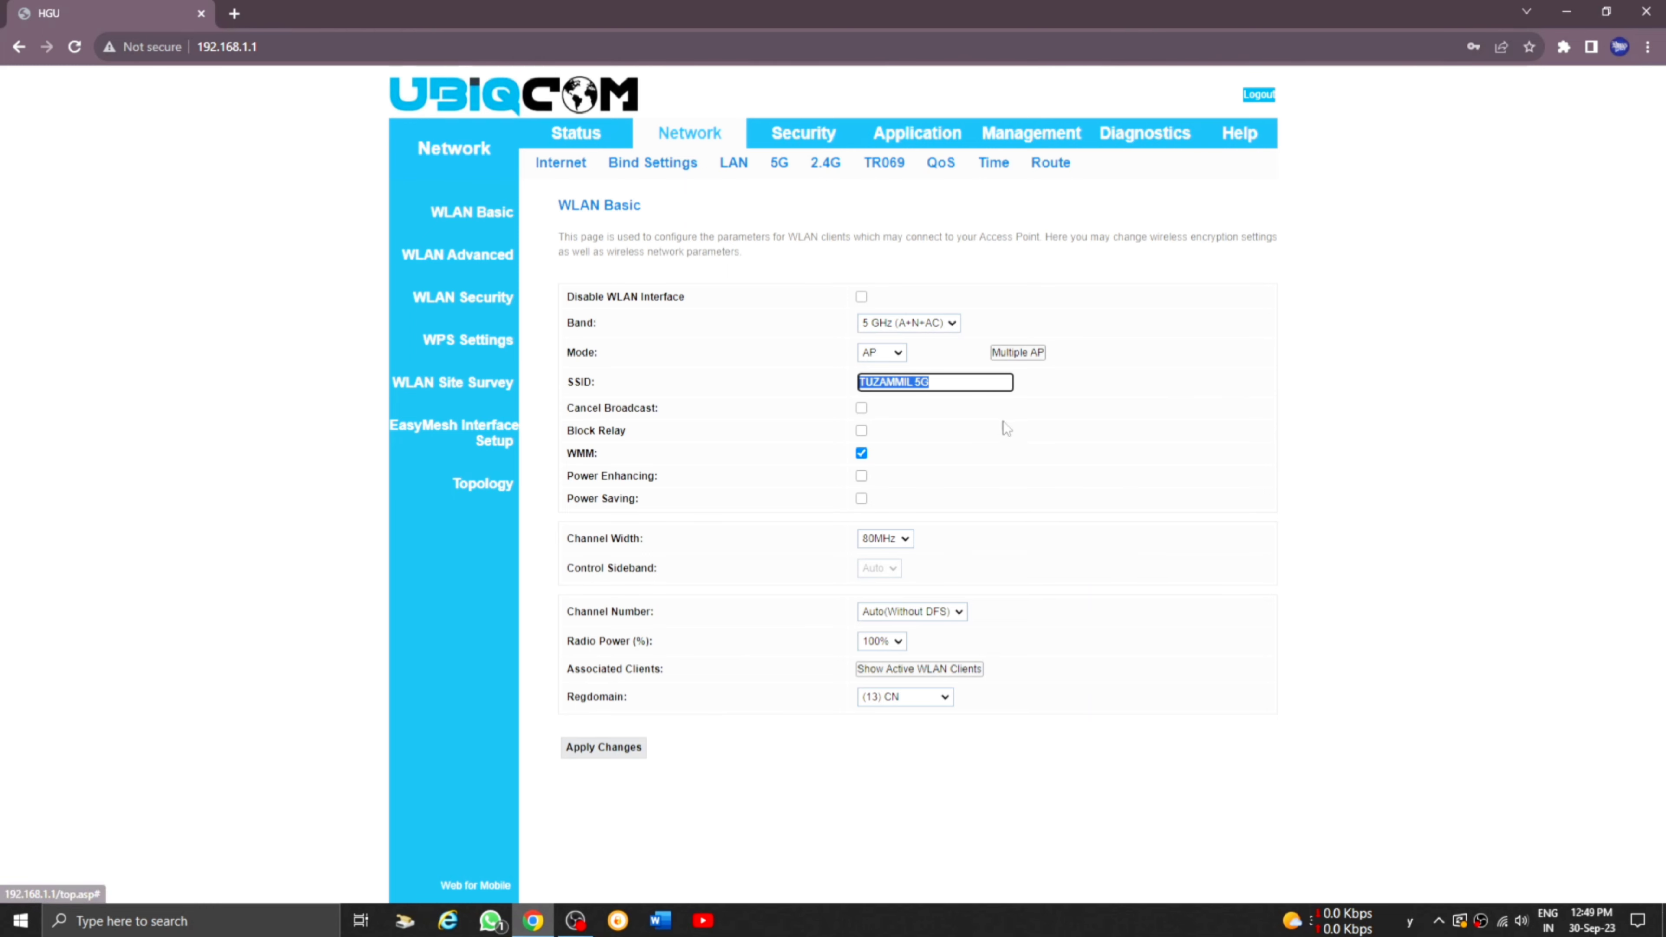
pyautogui.click(1102, 391)
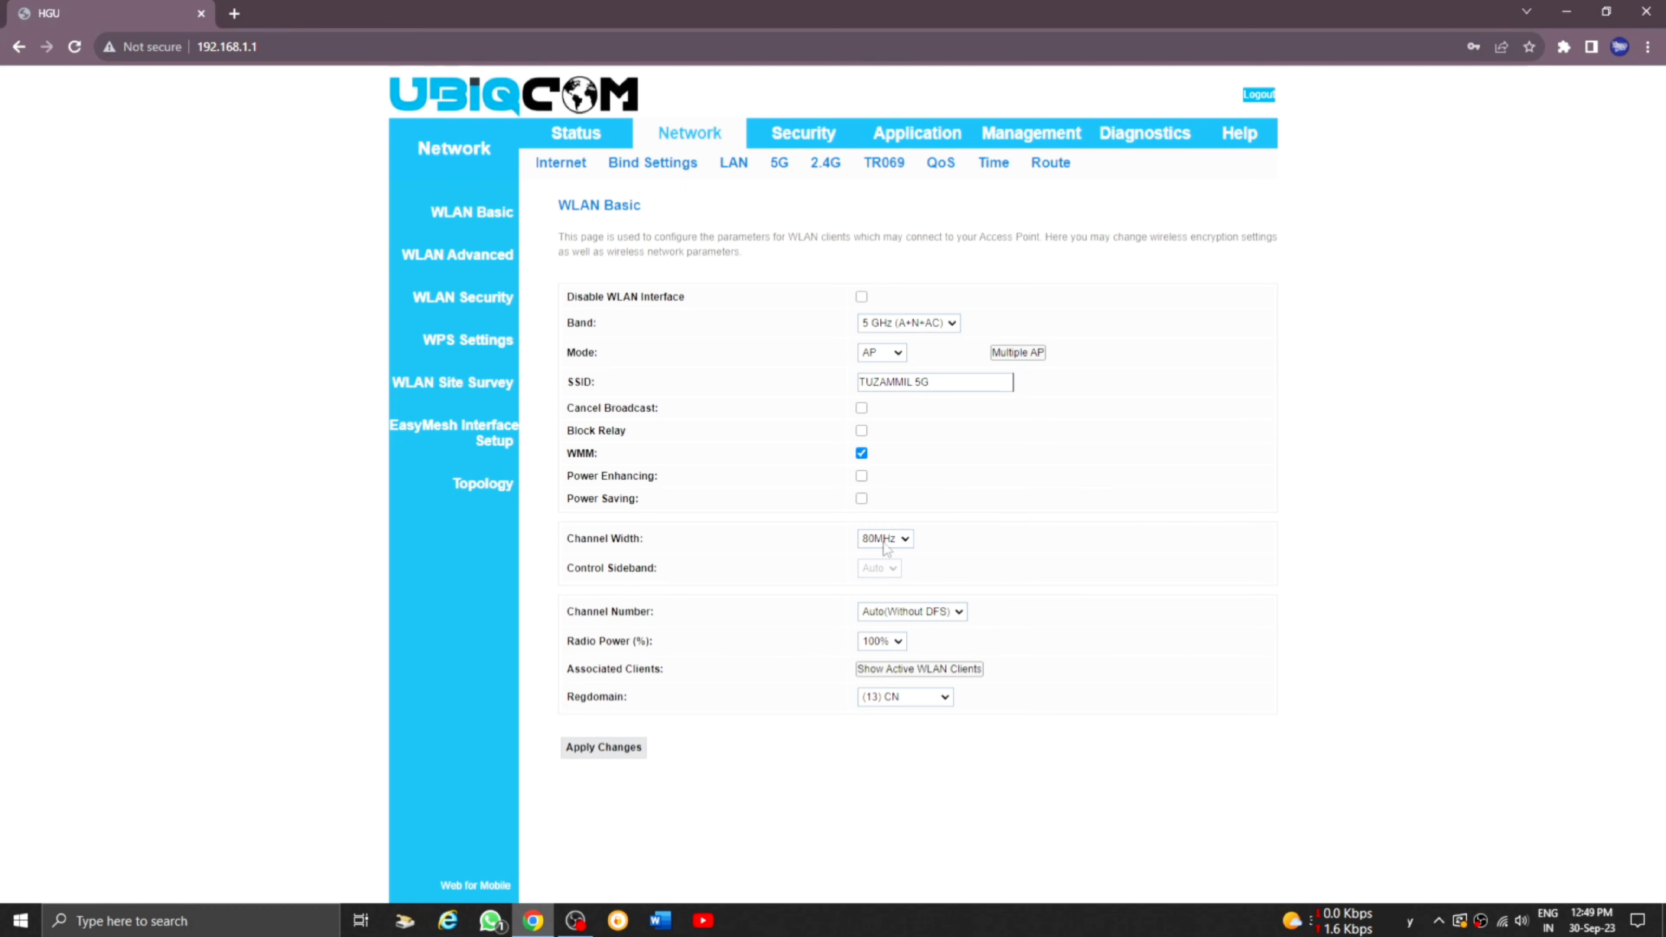
pyautogui.click(885, 538)
pyautogui.click(1042, 469)
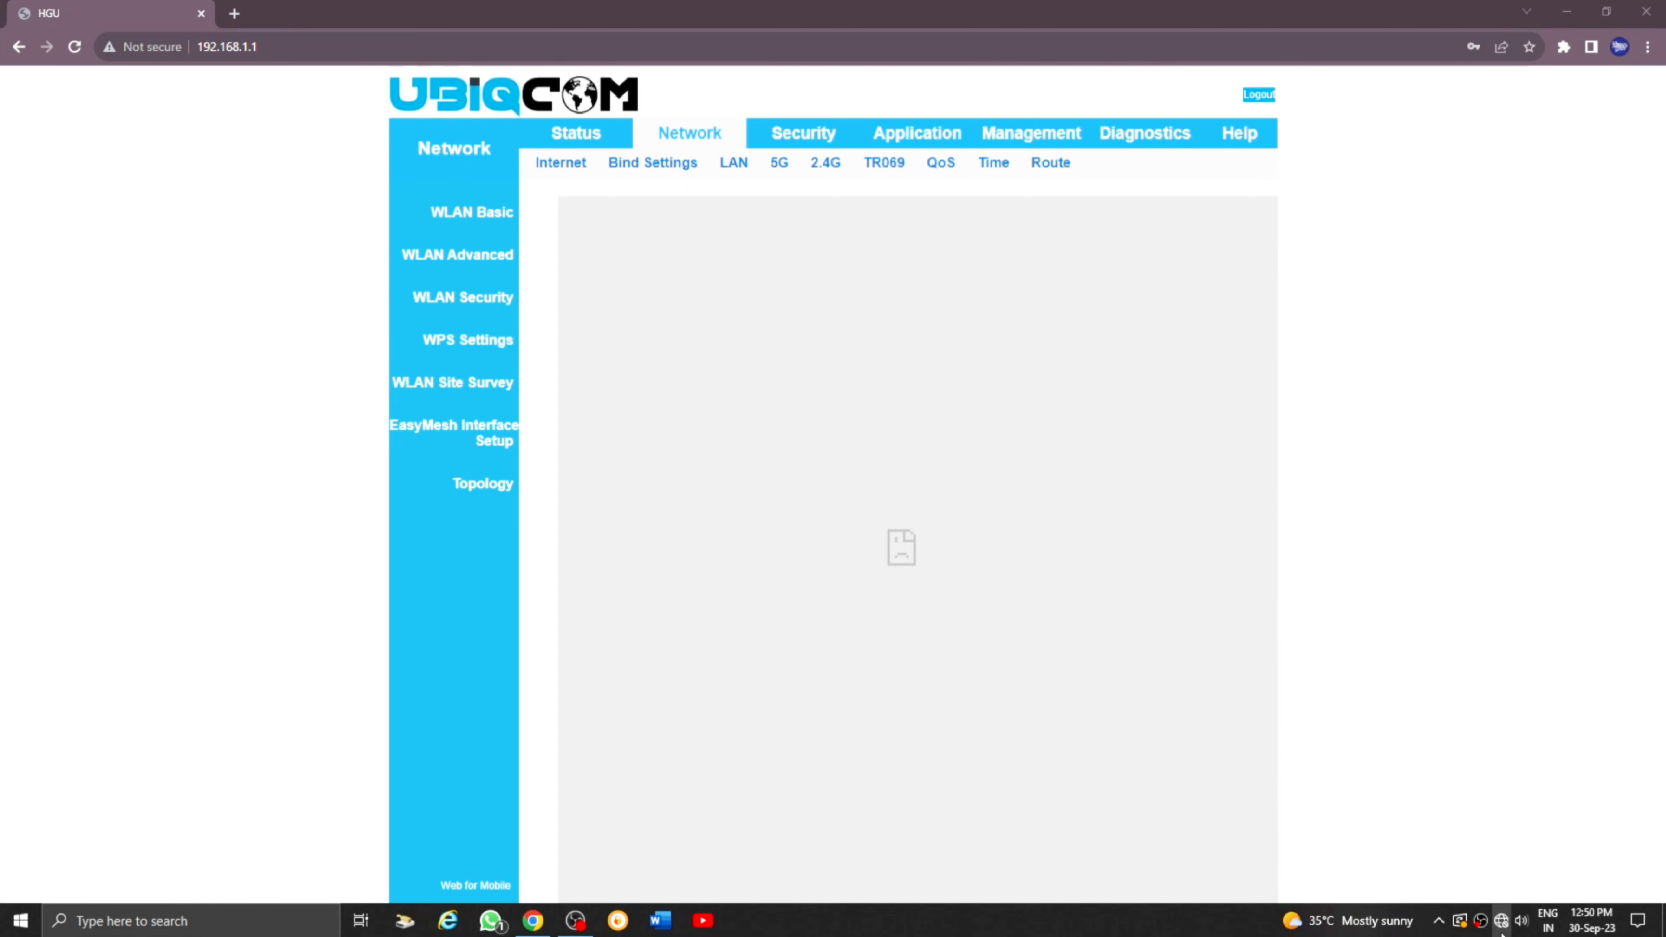
# Try connecting to TUZAMMIL 5G from the Wi-Fi flyout, cancelling the first attempt.
pyautogui.click(1501, 922)
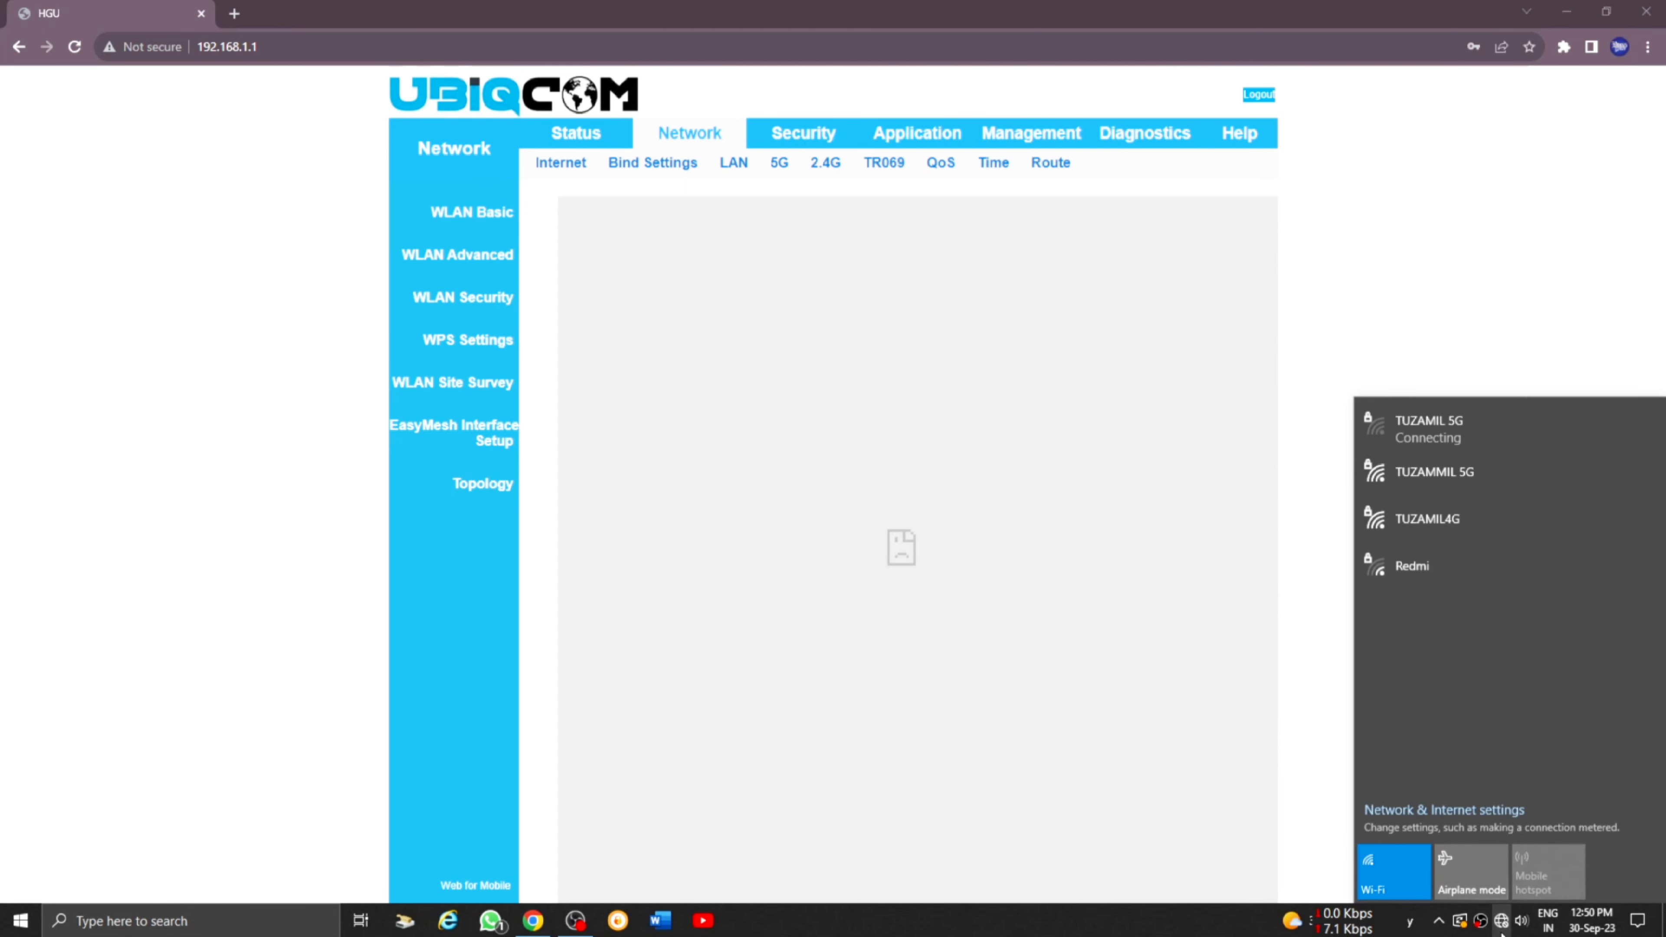
pyautogui.rightClick(1440, 440)
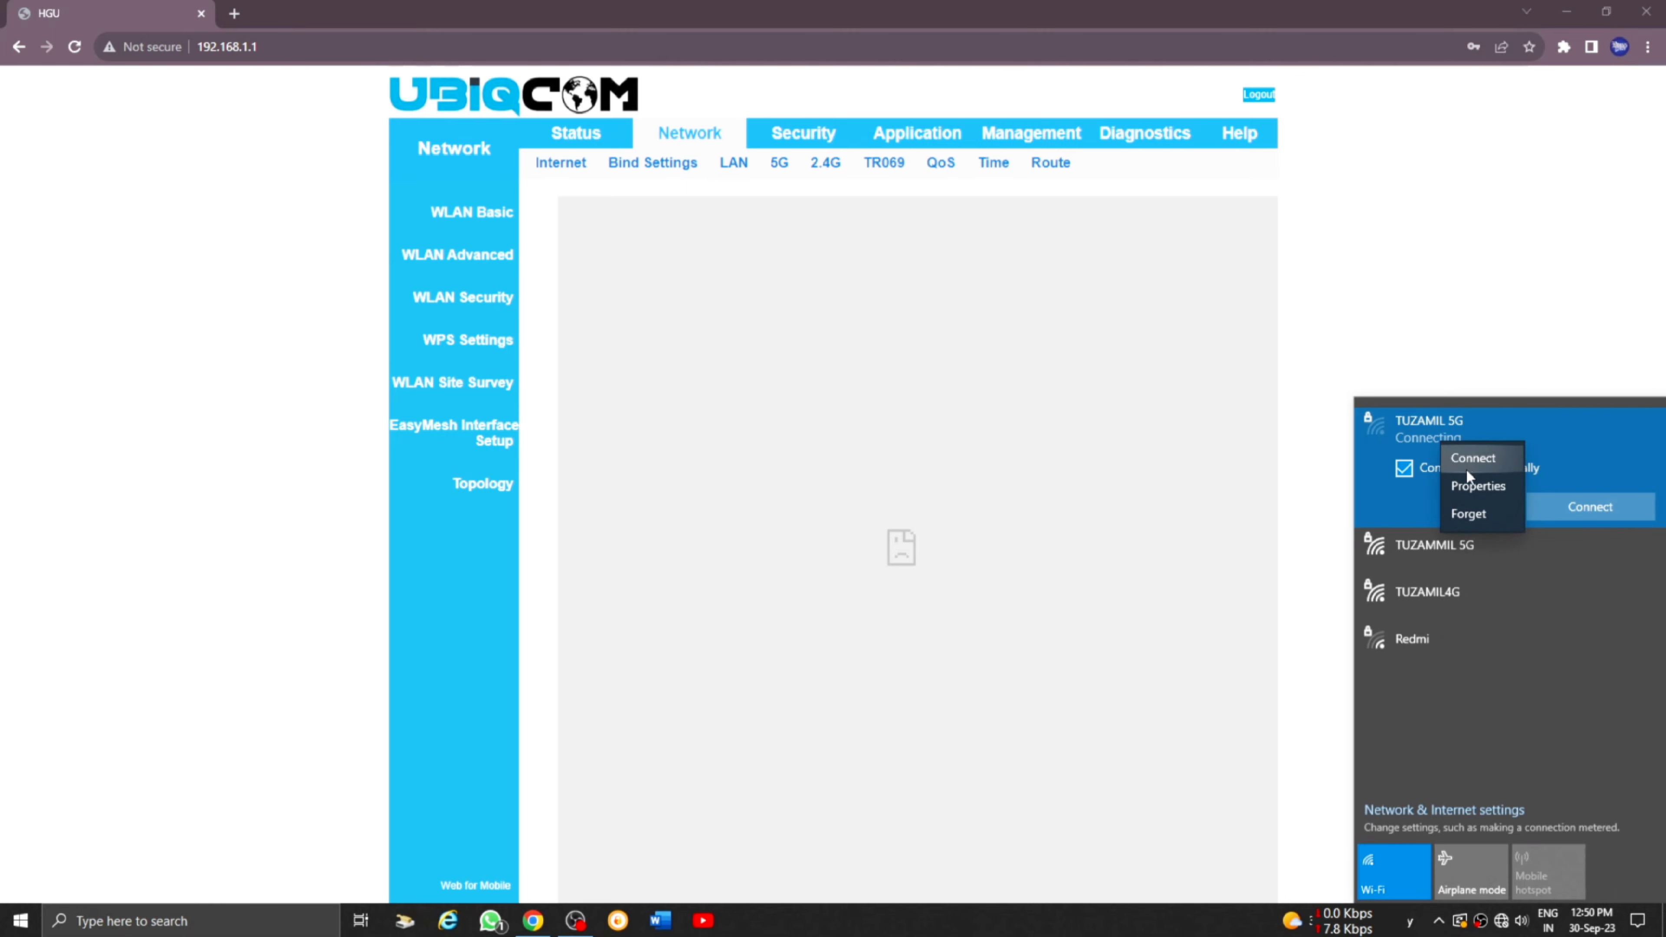
pyautogui.click(1469, 293)
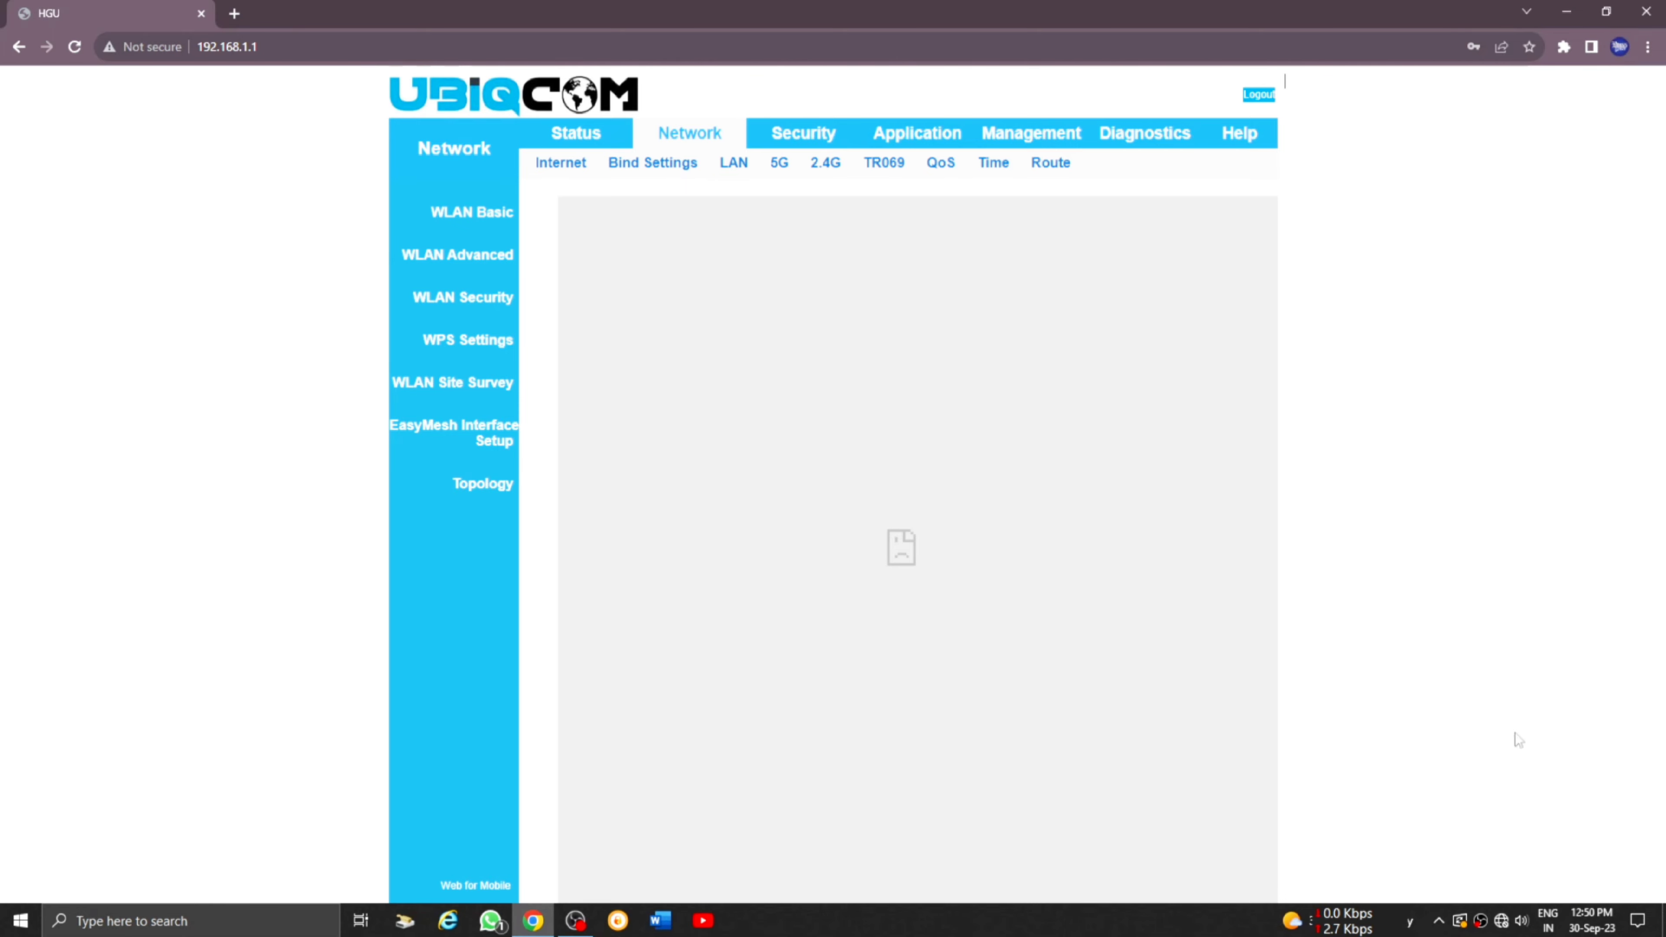
pyautogui.click(1502, 922)
pyautogui.rightClick(1422, 463)
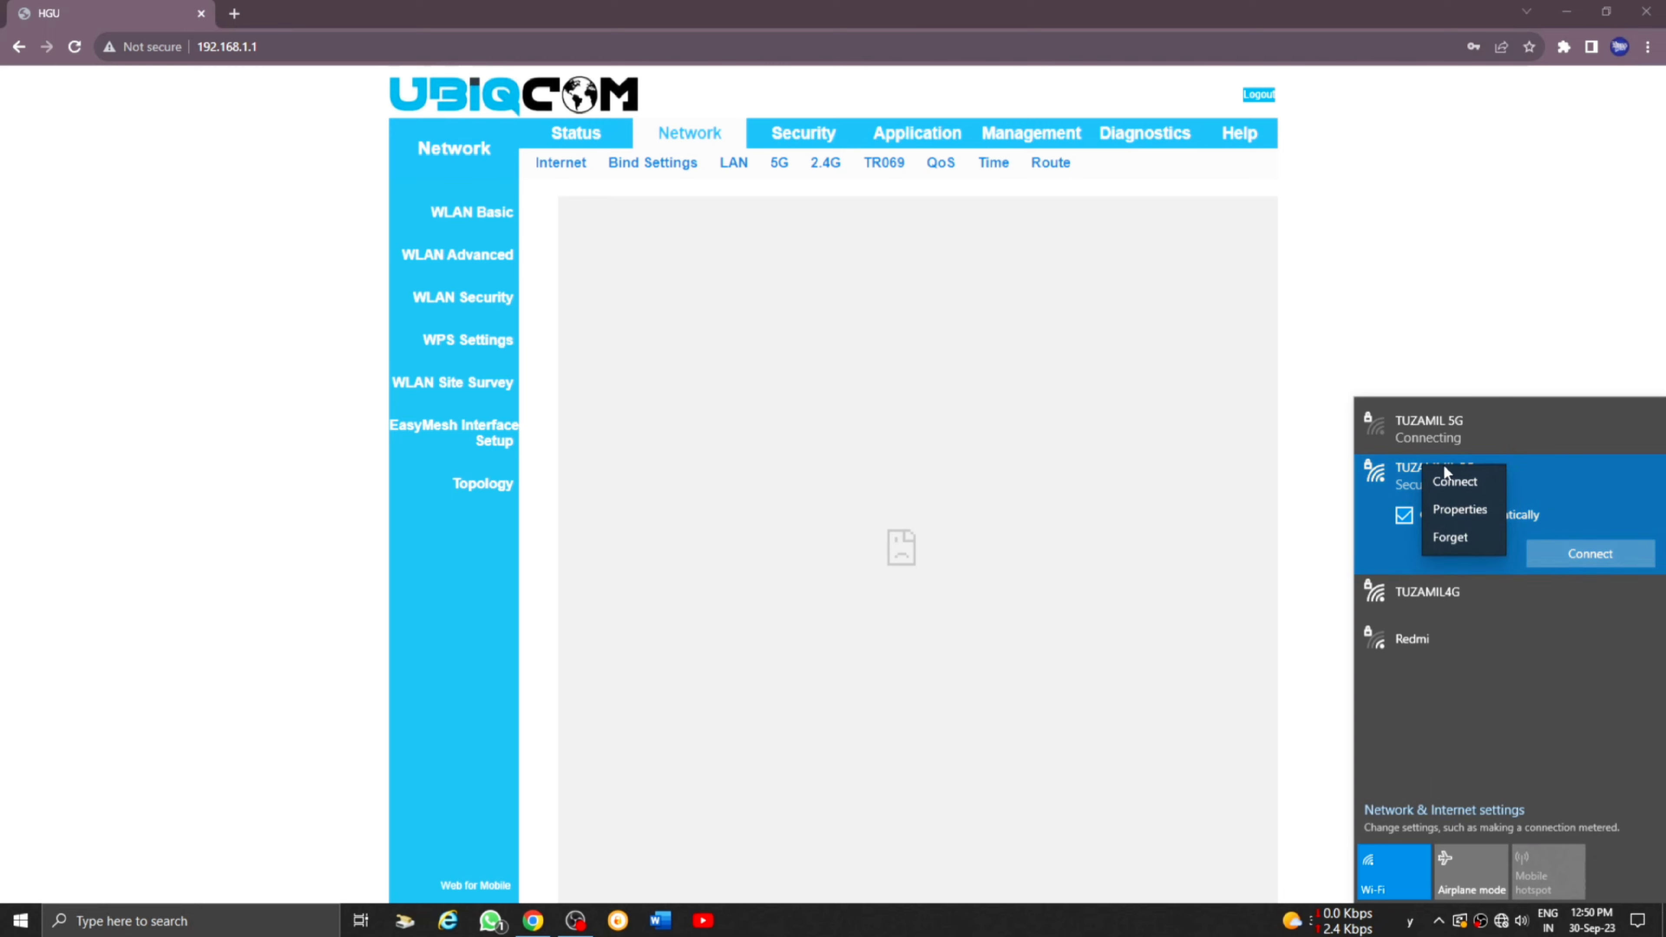
pyautogui.click(1452, 481)
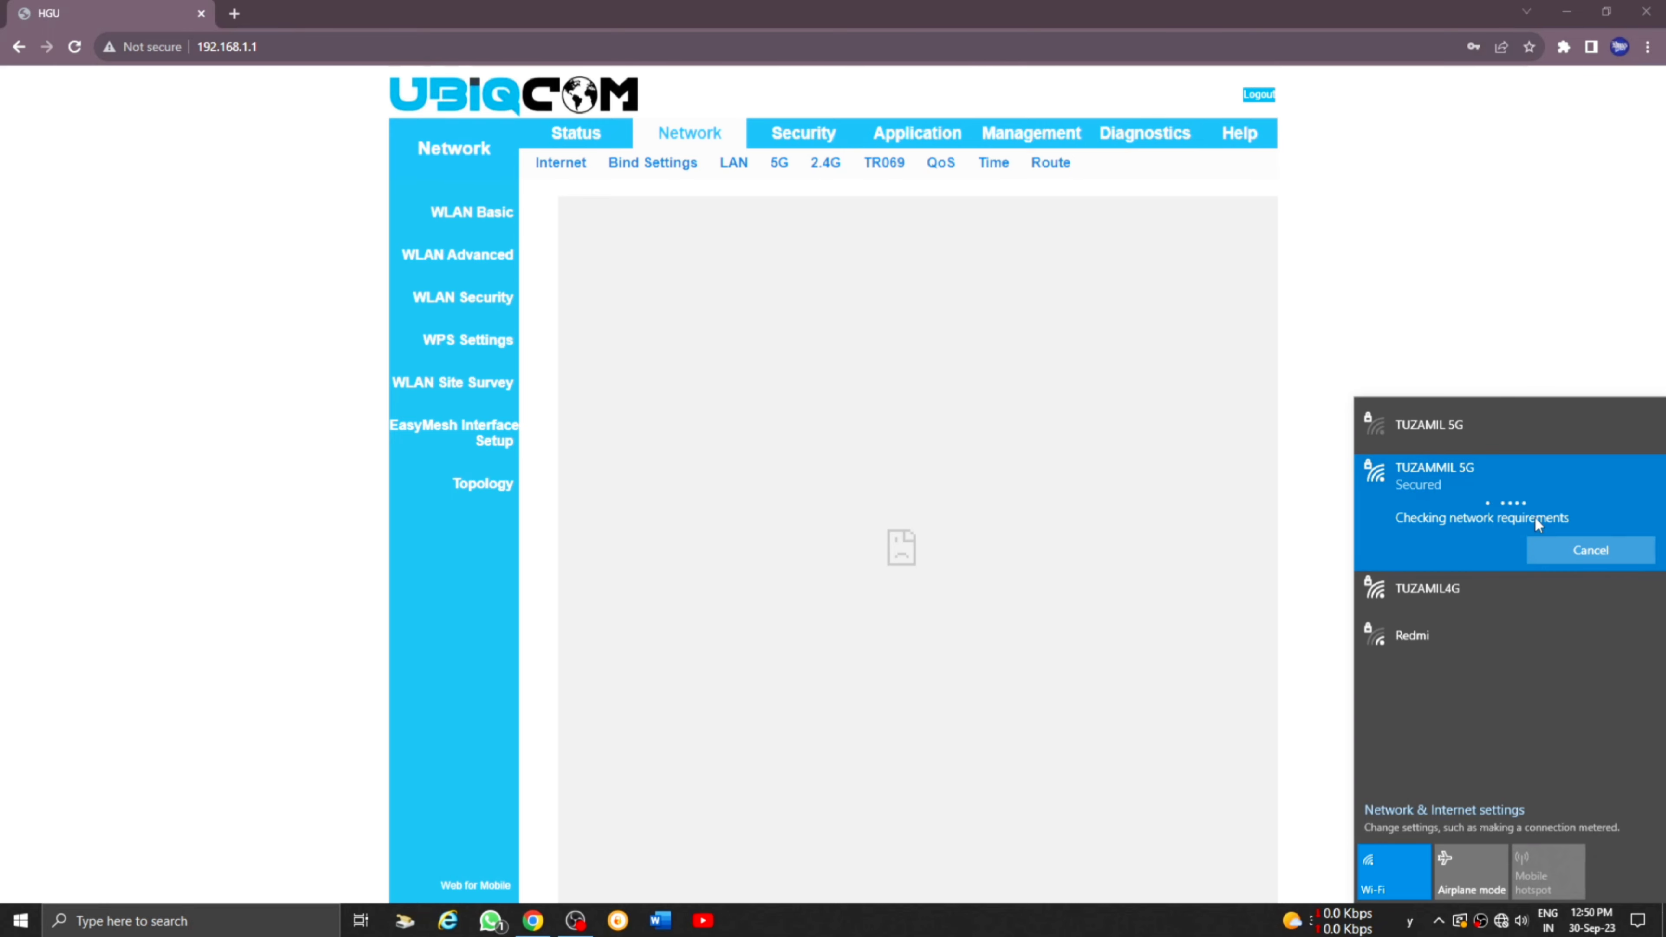
pyautogui.click(1587, 546)
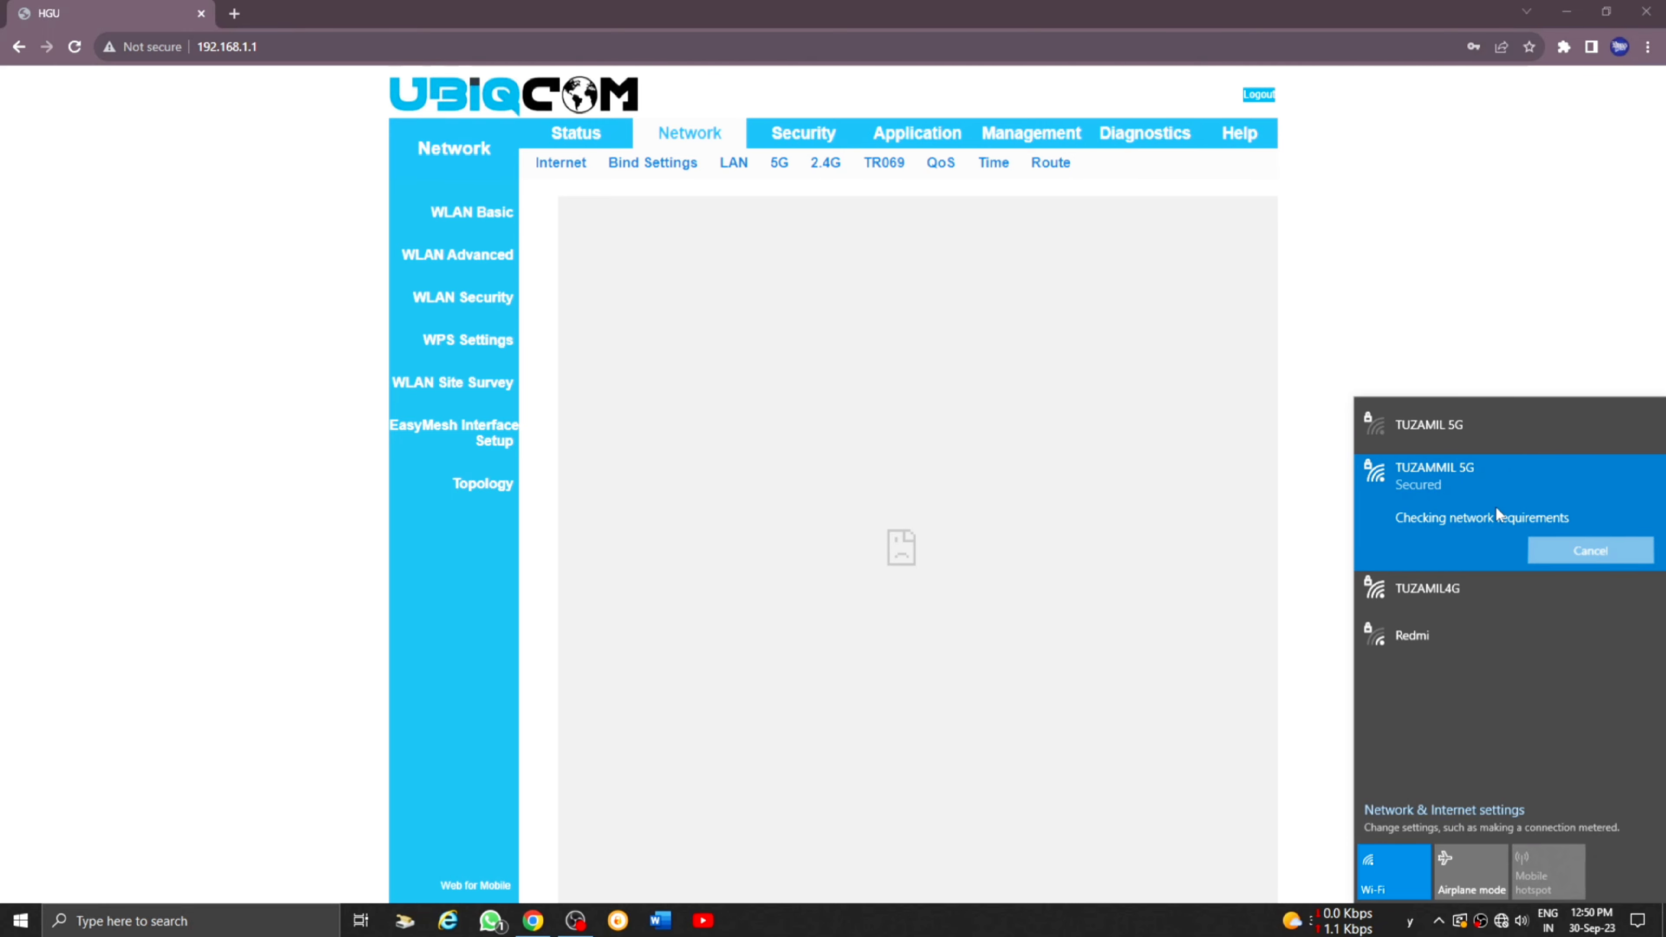
pyautogui.rightClick(1450, 457)
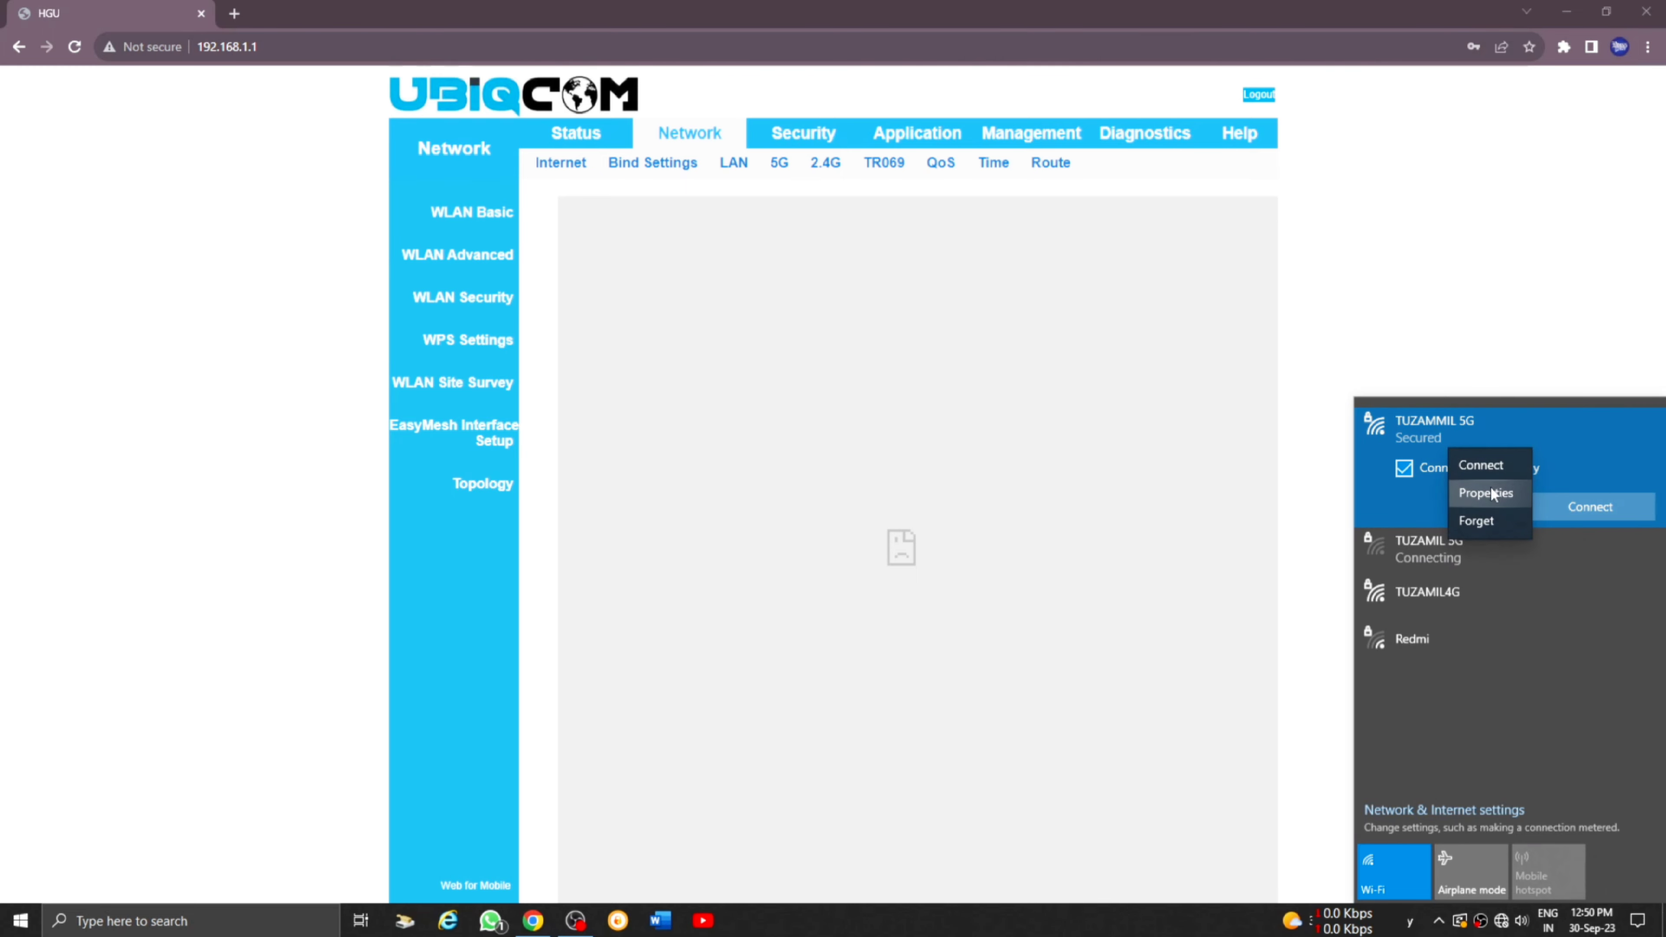
pyautogui.click(1476, 520)
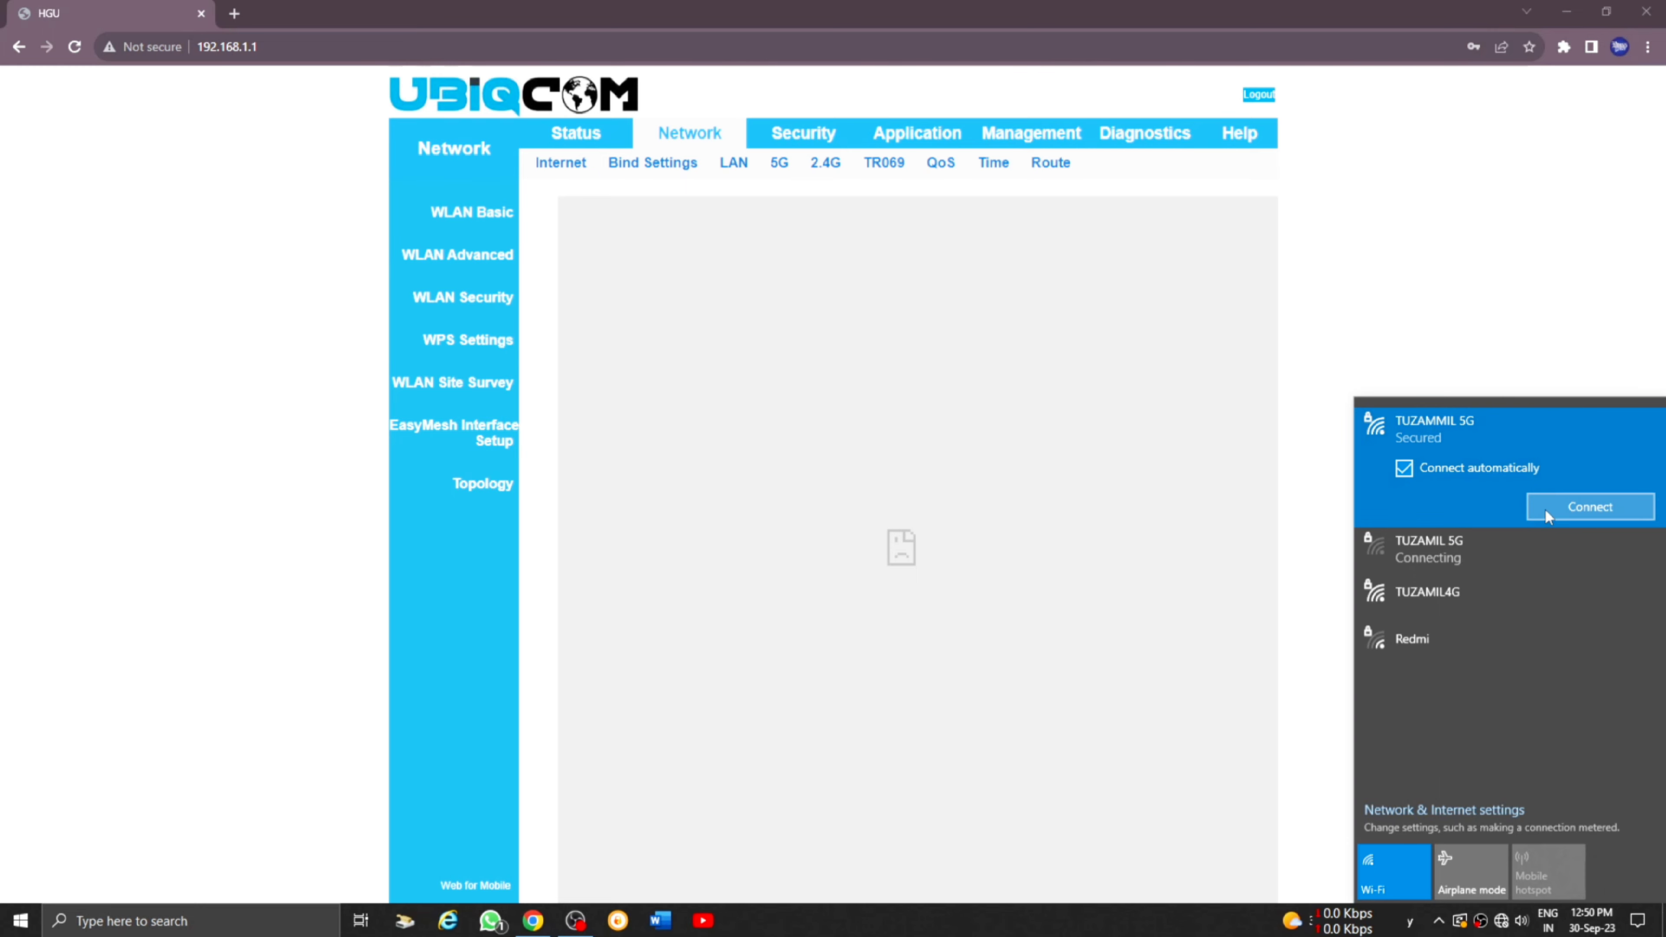
pyautogui.click(1559, 506)
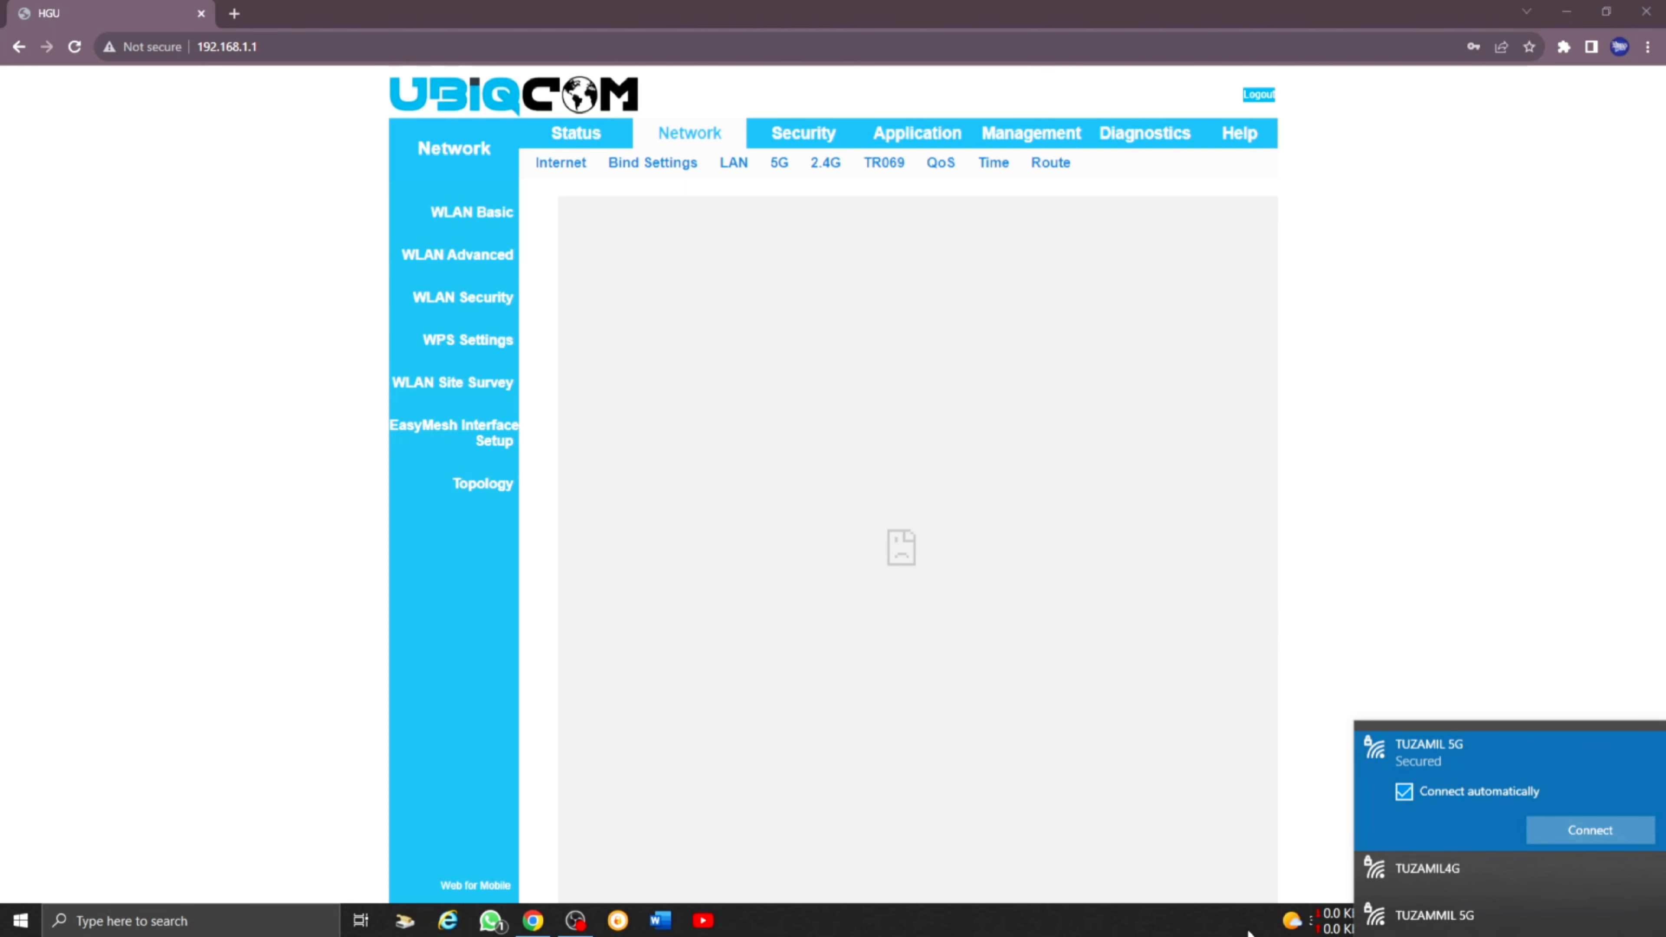
# Connect the PC to TUZAMMIL 5G by entering its network security key.
pyautogui.click(1500, 921)
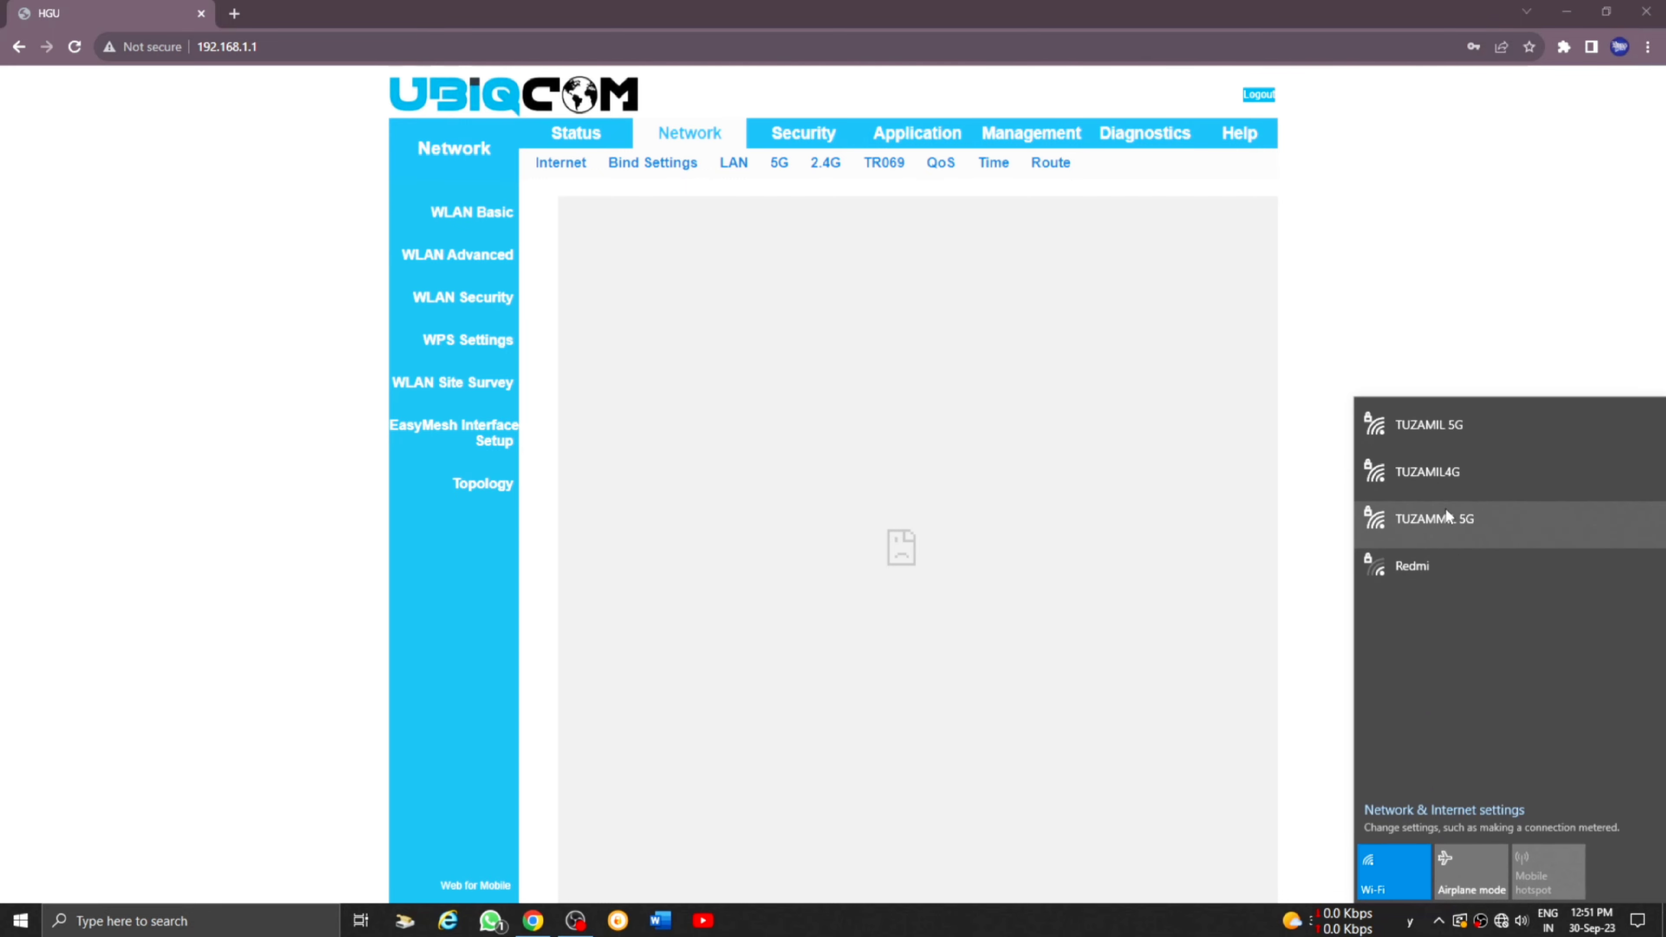
pyautogui.click(1441, 467)
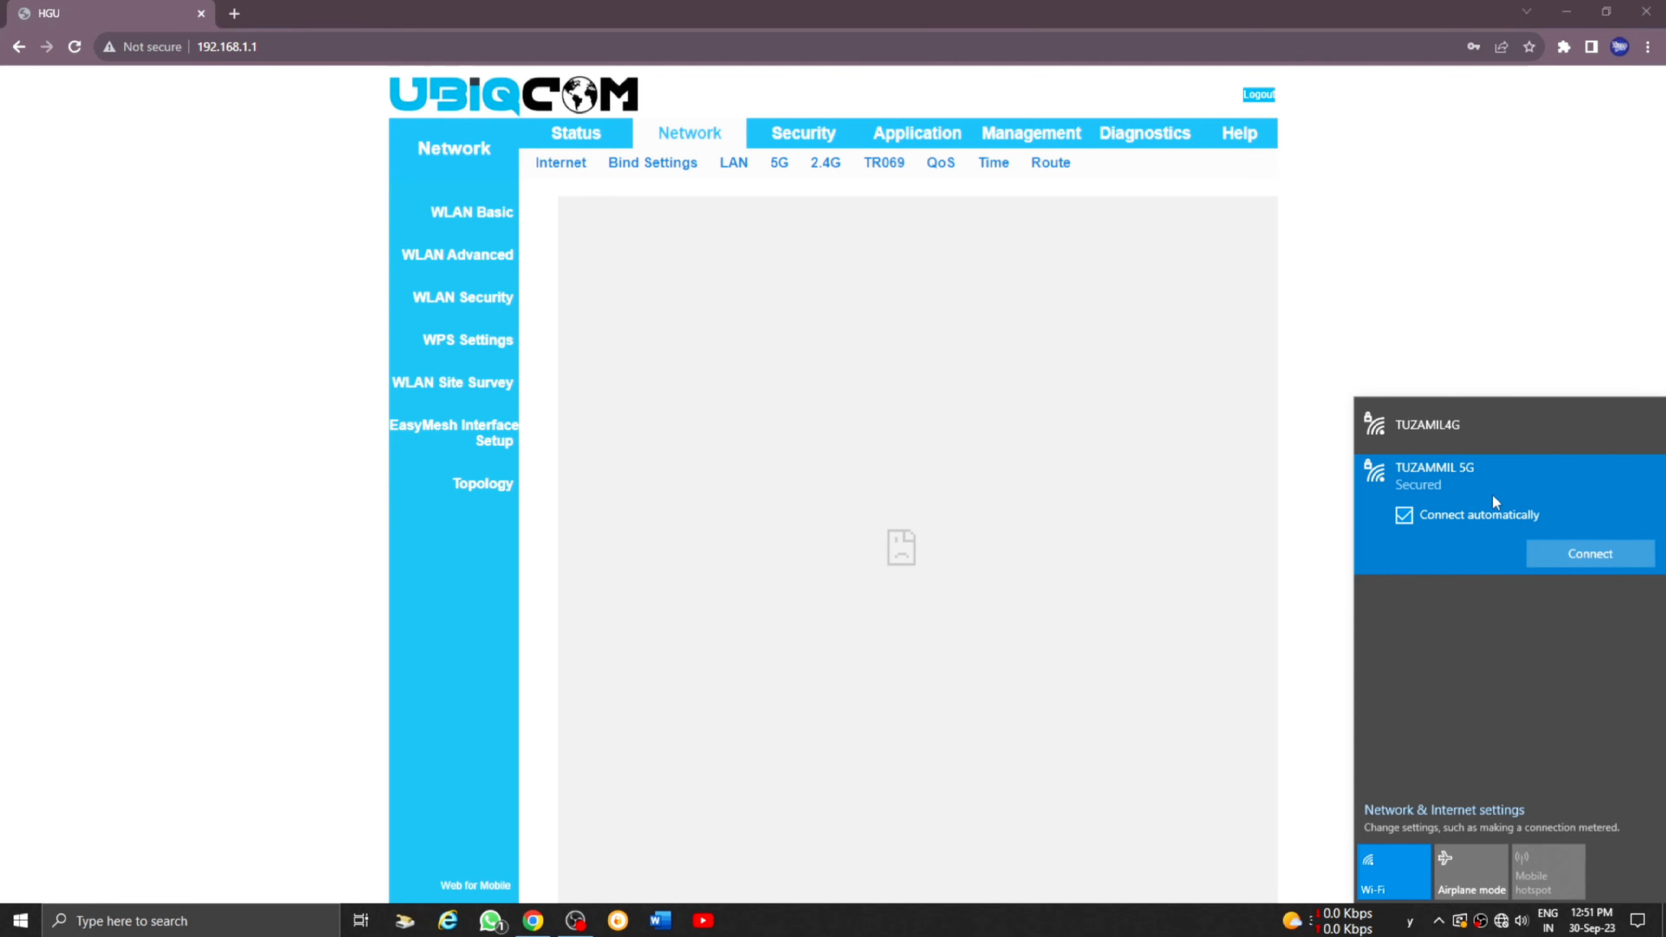
pyautogui.click(1574, 551)
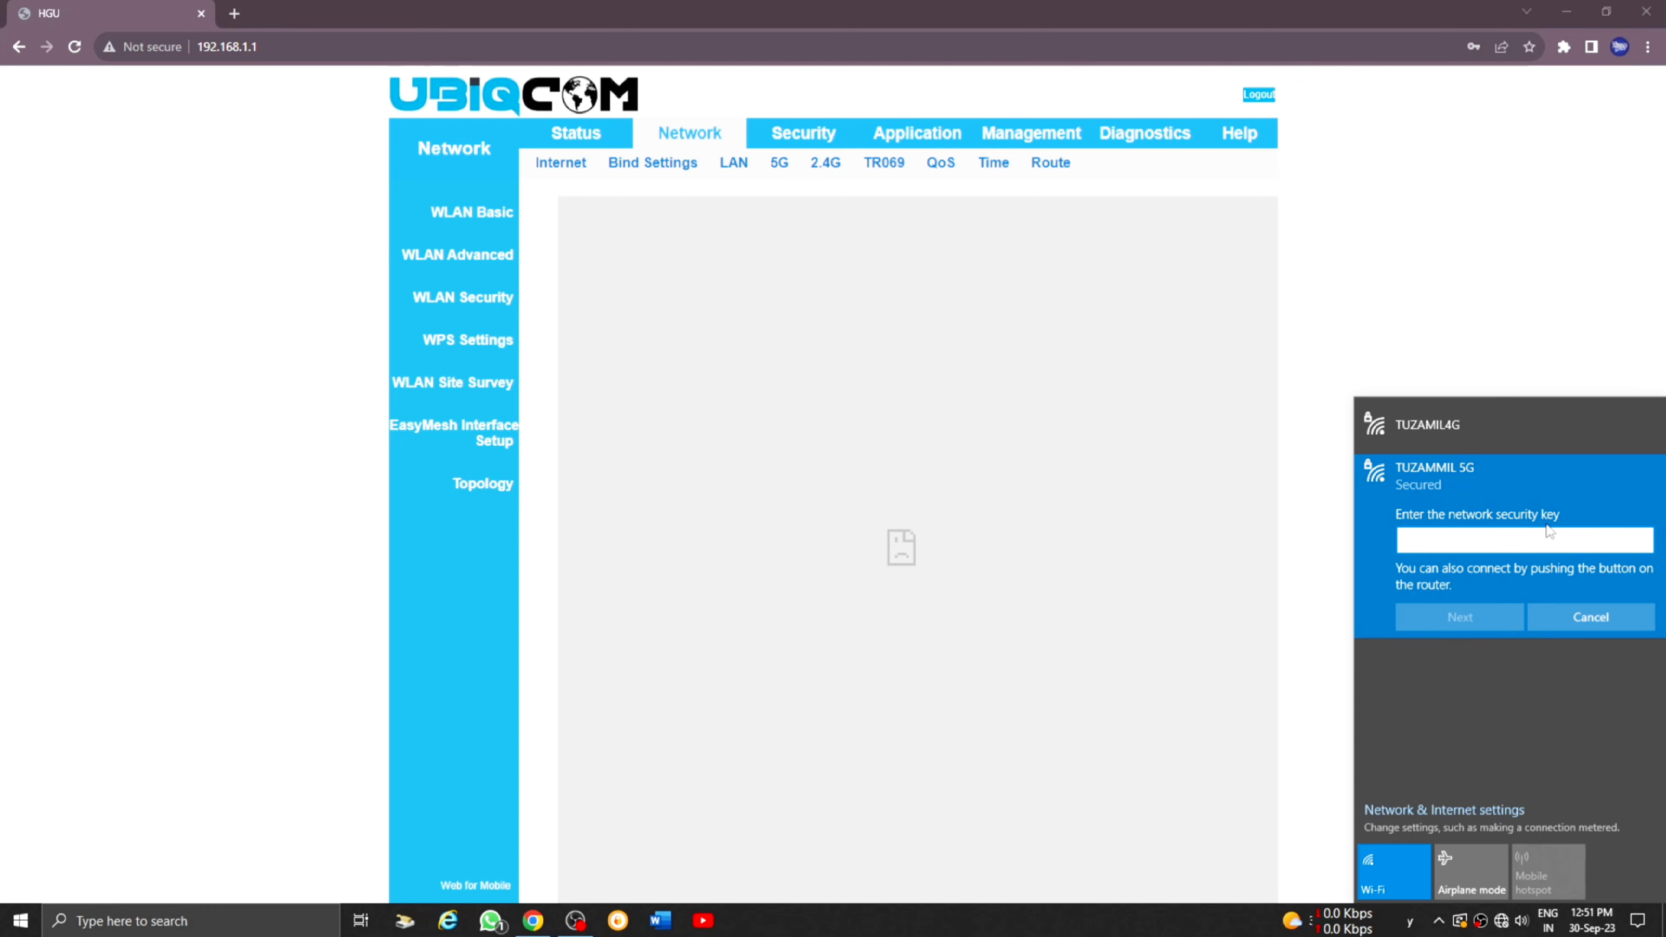
pyautogui.click(1482, 613)
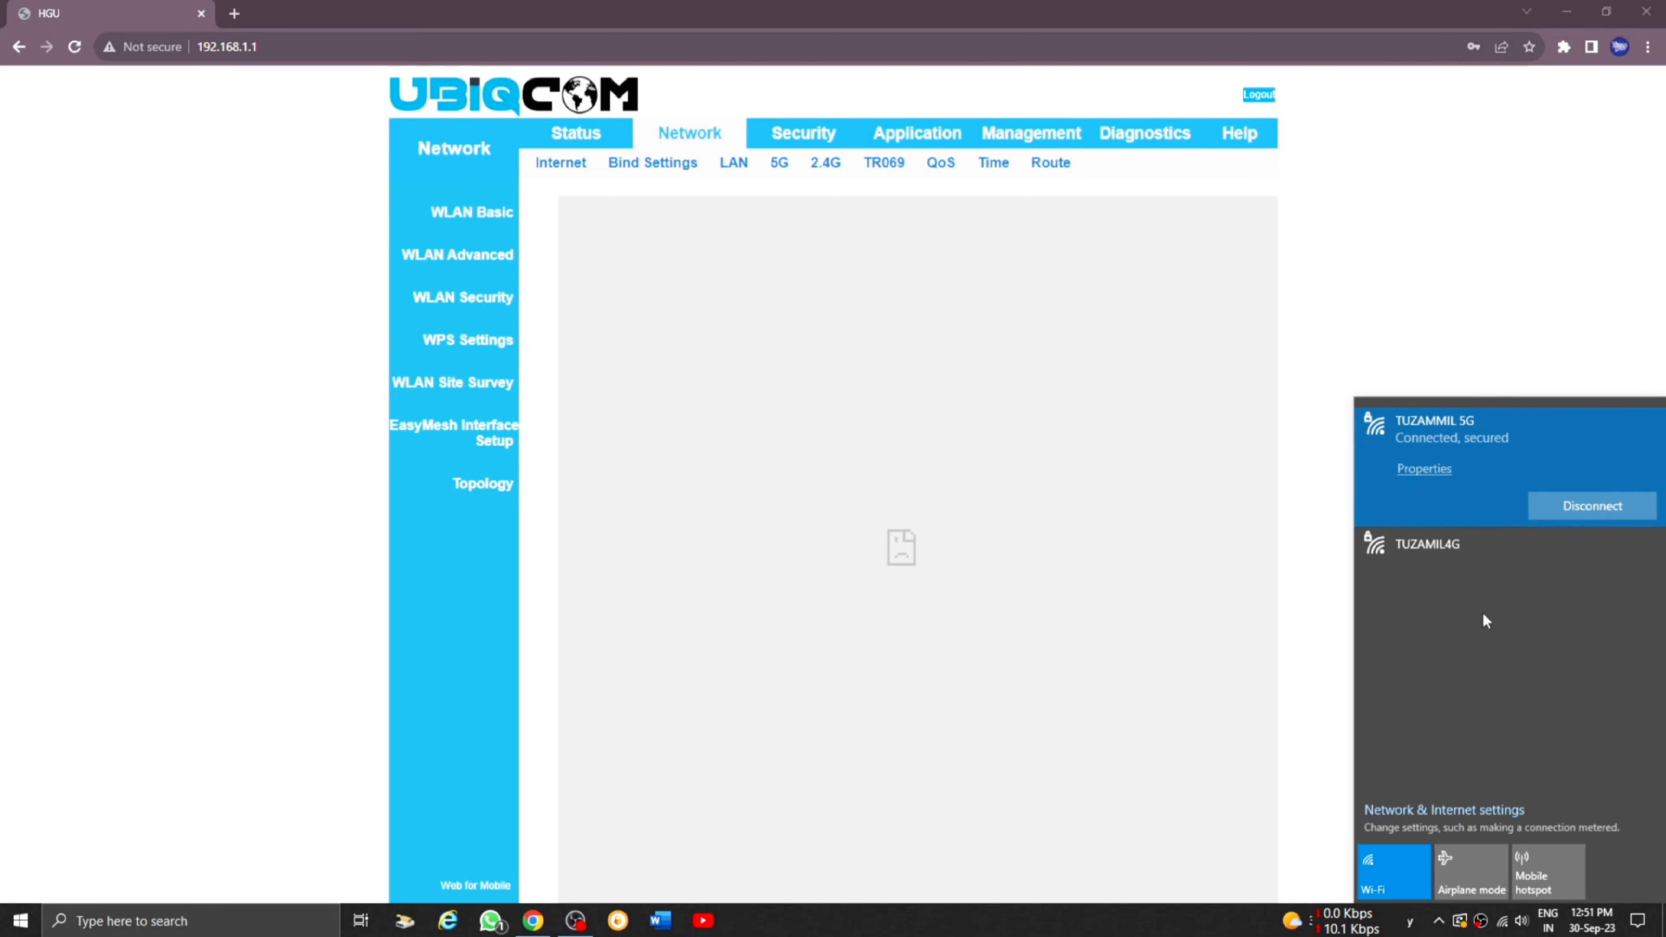
# Switch to the 2.4G WLAN Basic page, keeping the band at 2.4 GHz (B+G+N).
pyautogui.click(777, 167)
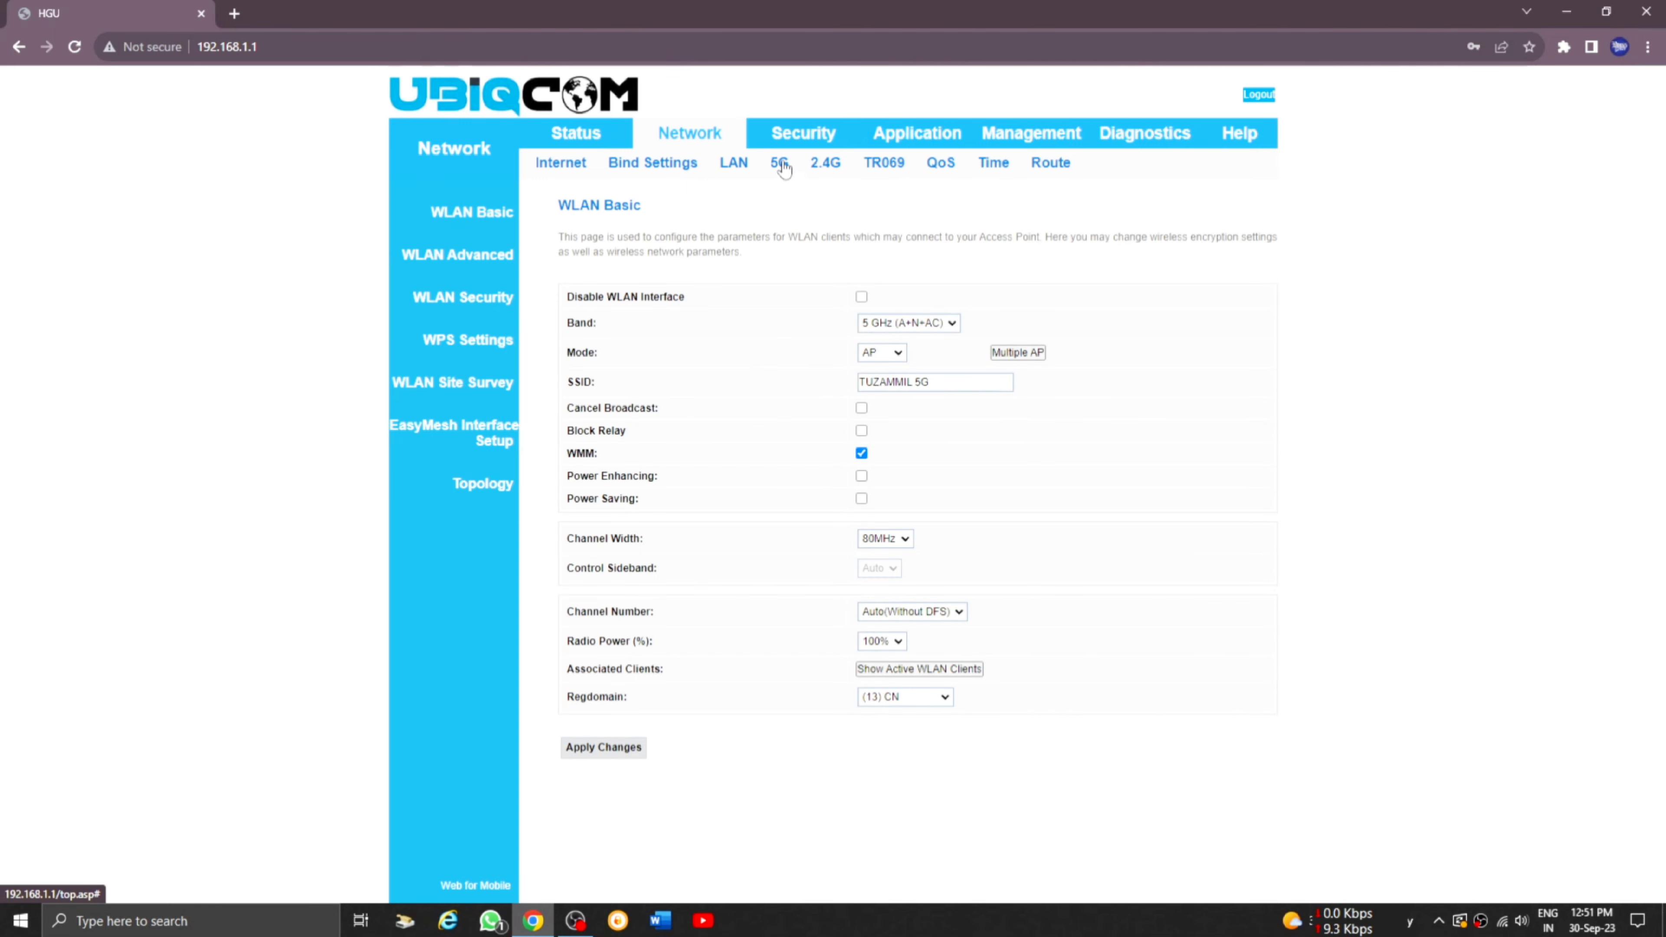
pyautogui.click(828, 166)
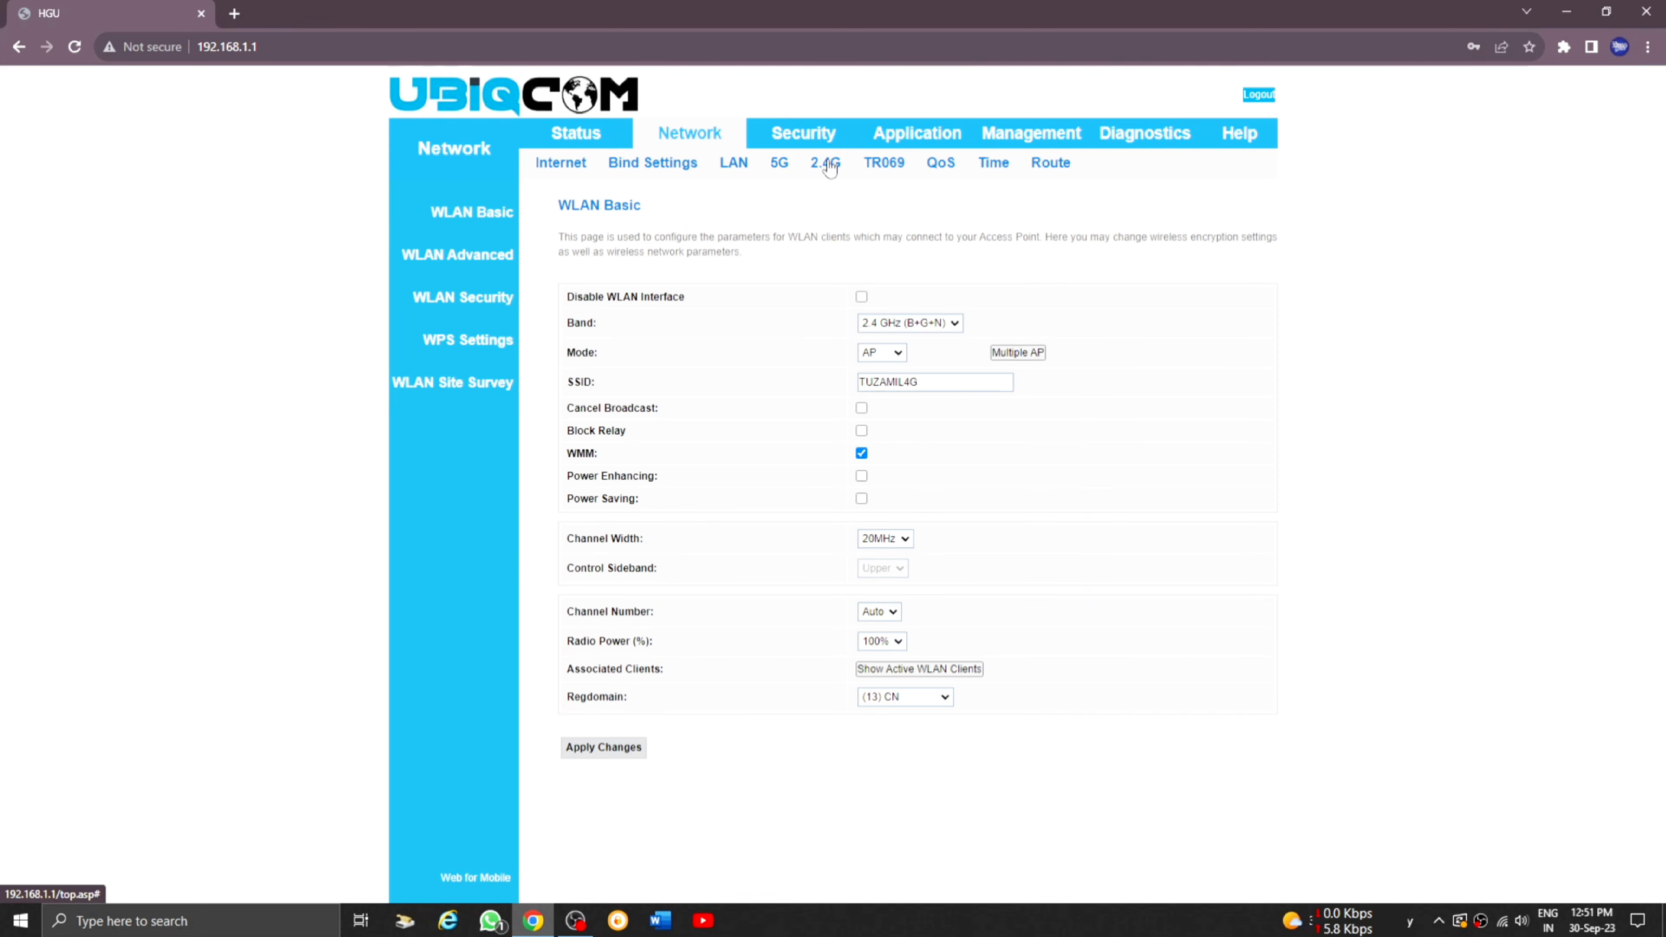
pyautogui.click(886, 323)
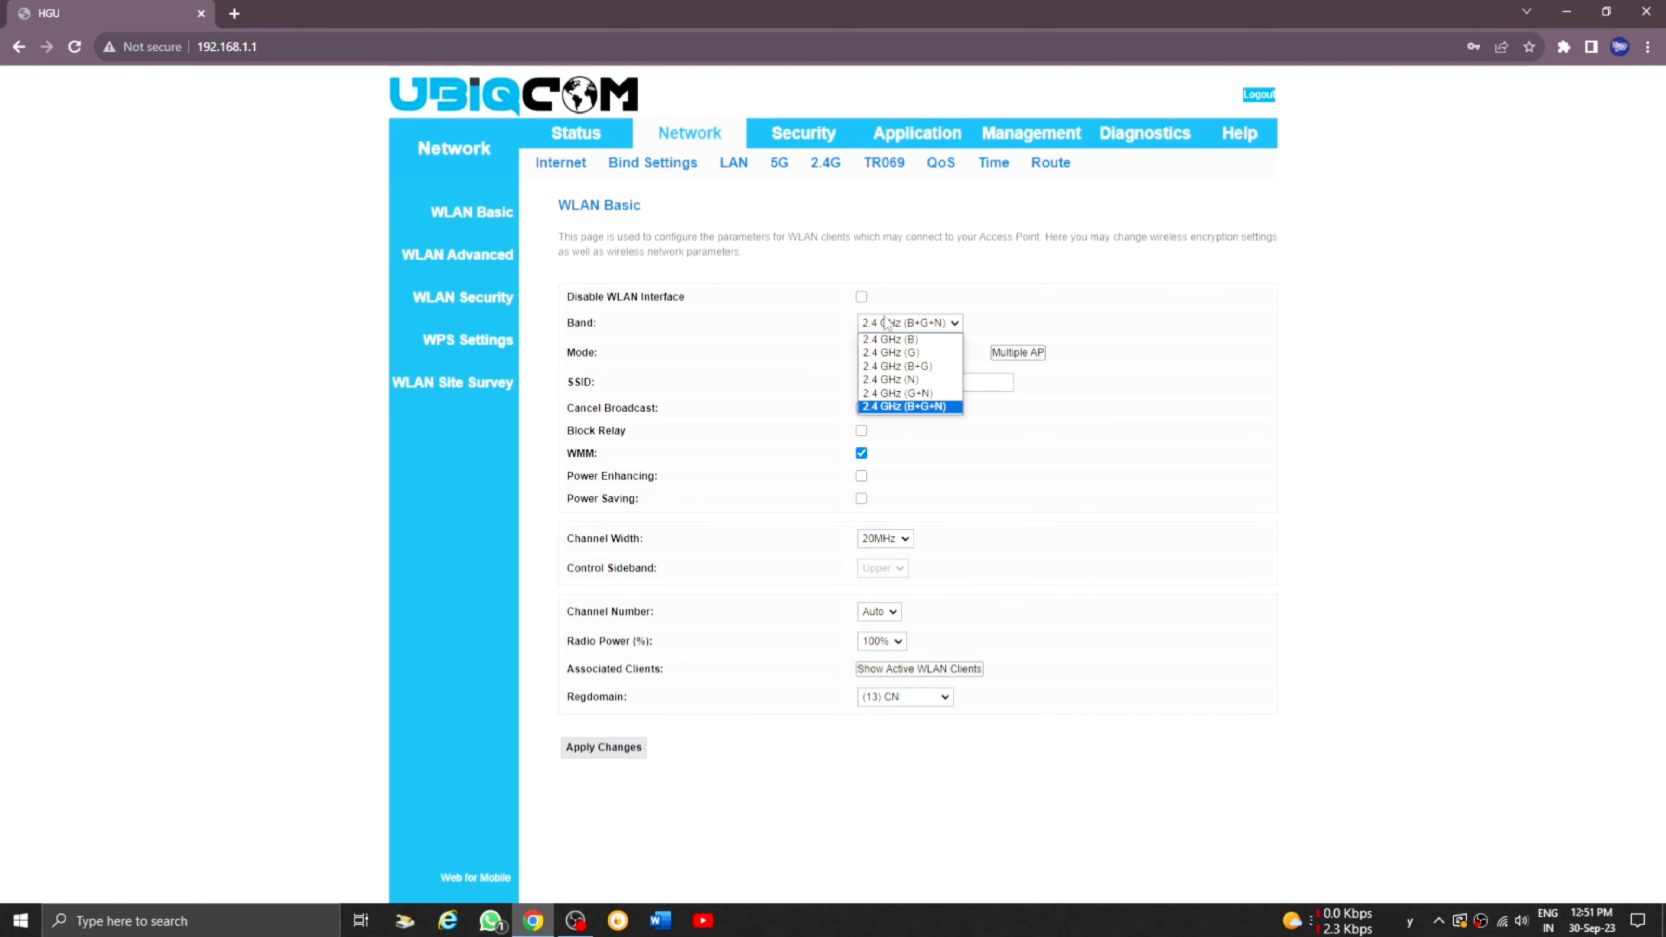
pyautogui.click(886, 322)
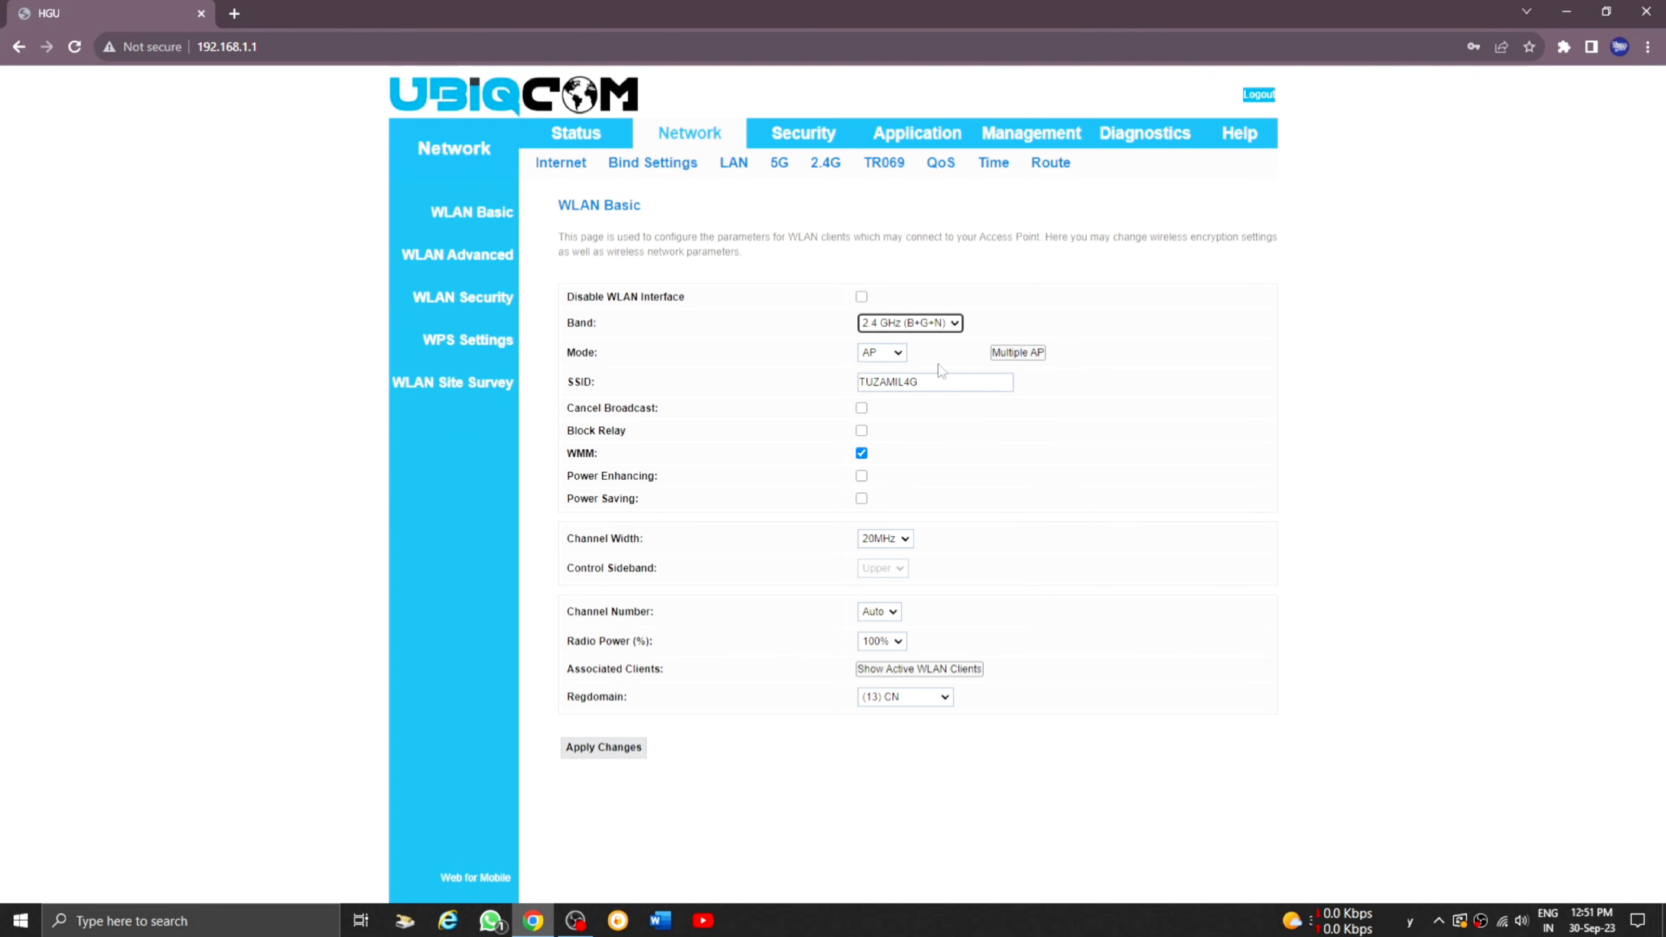
# Rename the 2.4G SSID to TUZAMMIL ENTERPRISE and apply the change.
pyautogui.click(934, 379)
pyautogui.moveTo(934, 379); pyautogui.dragTo(896, 381)
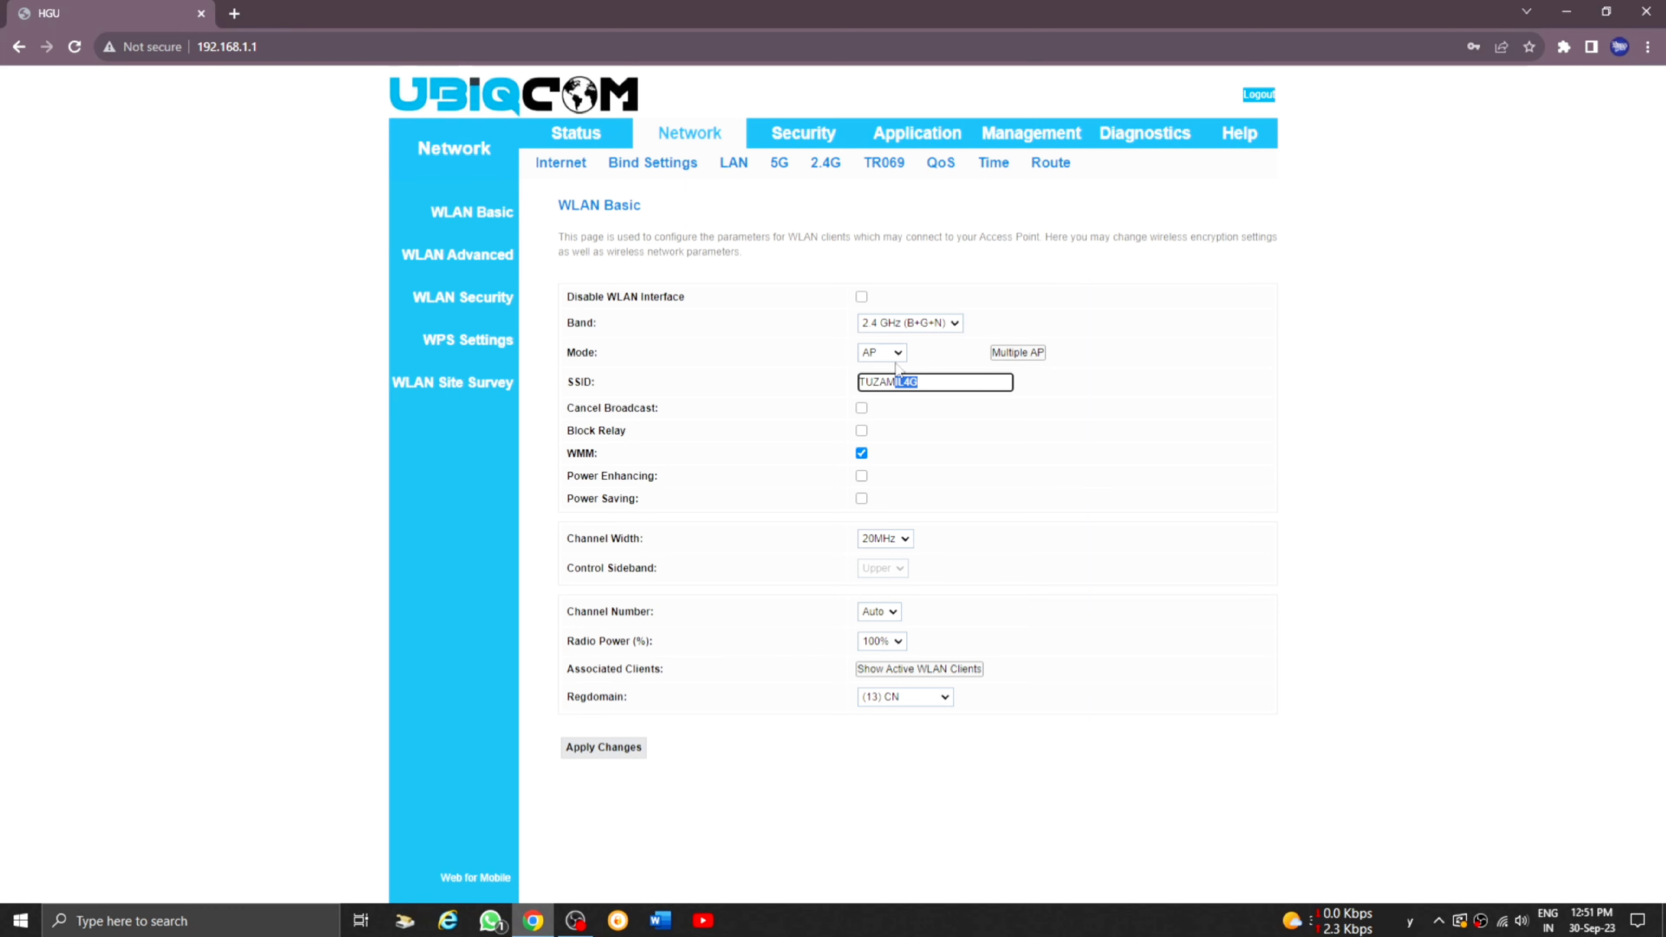
pyautogui.write('M')
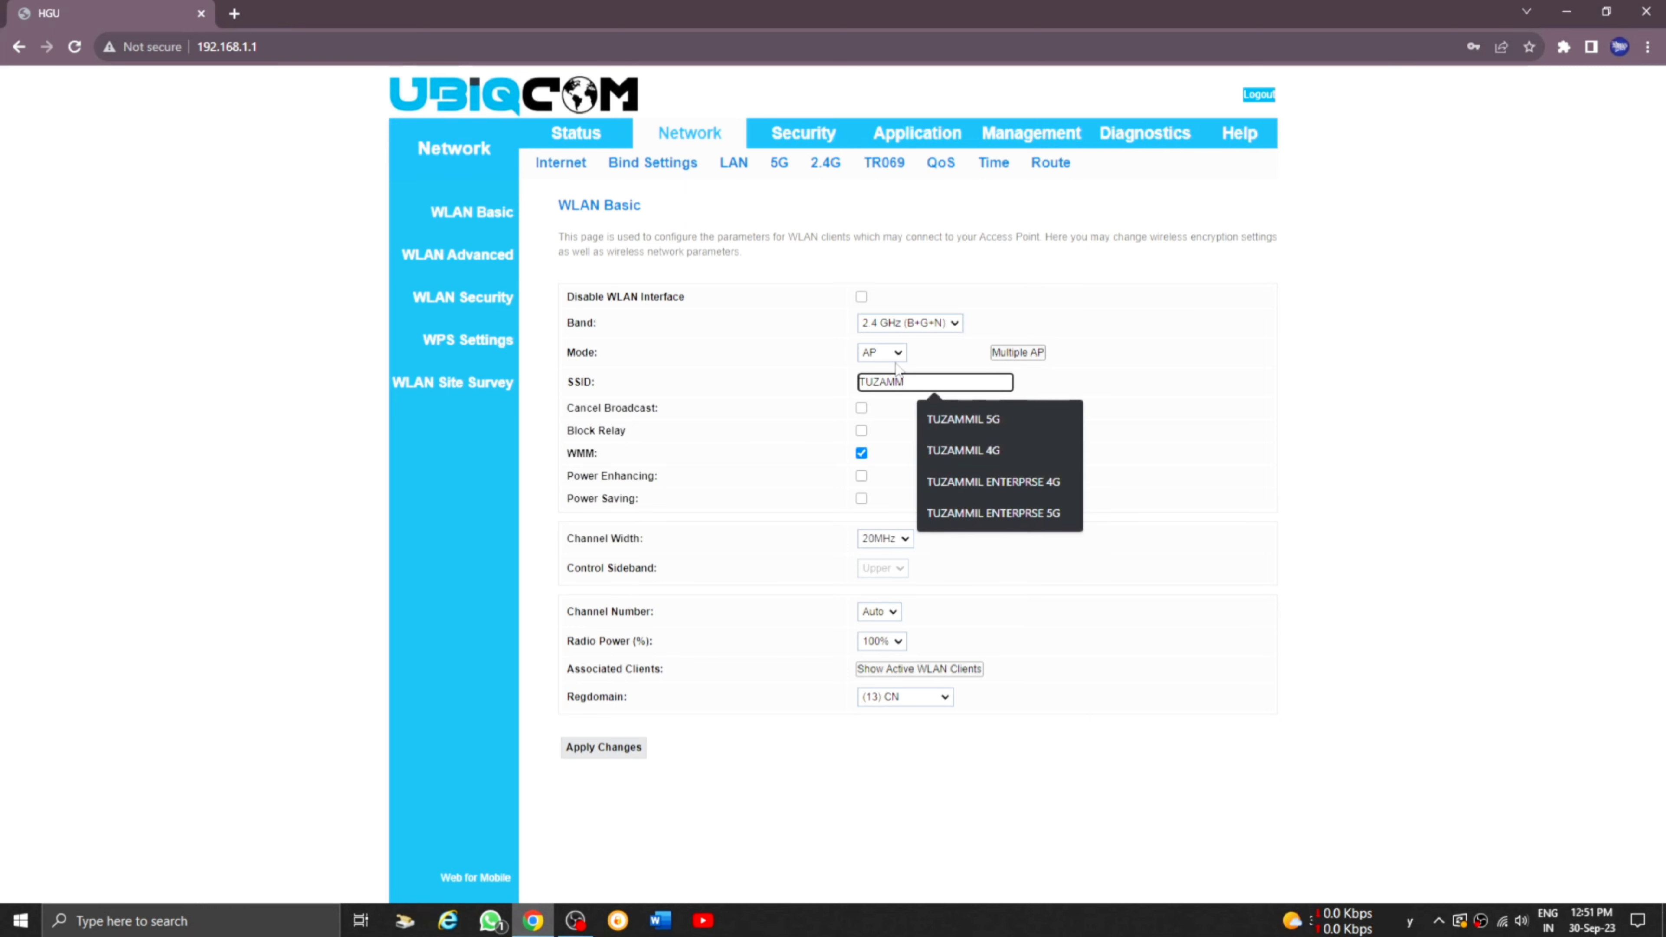
pyautogui.write('IL')
pyautogui.click(1123, 426)
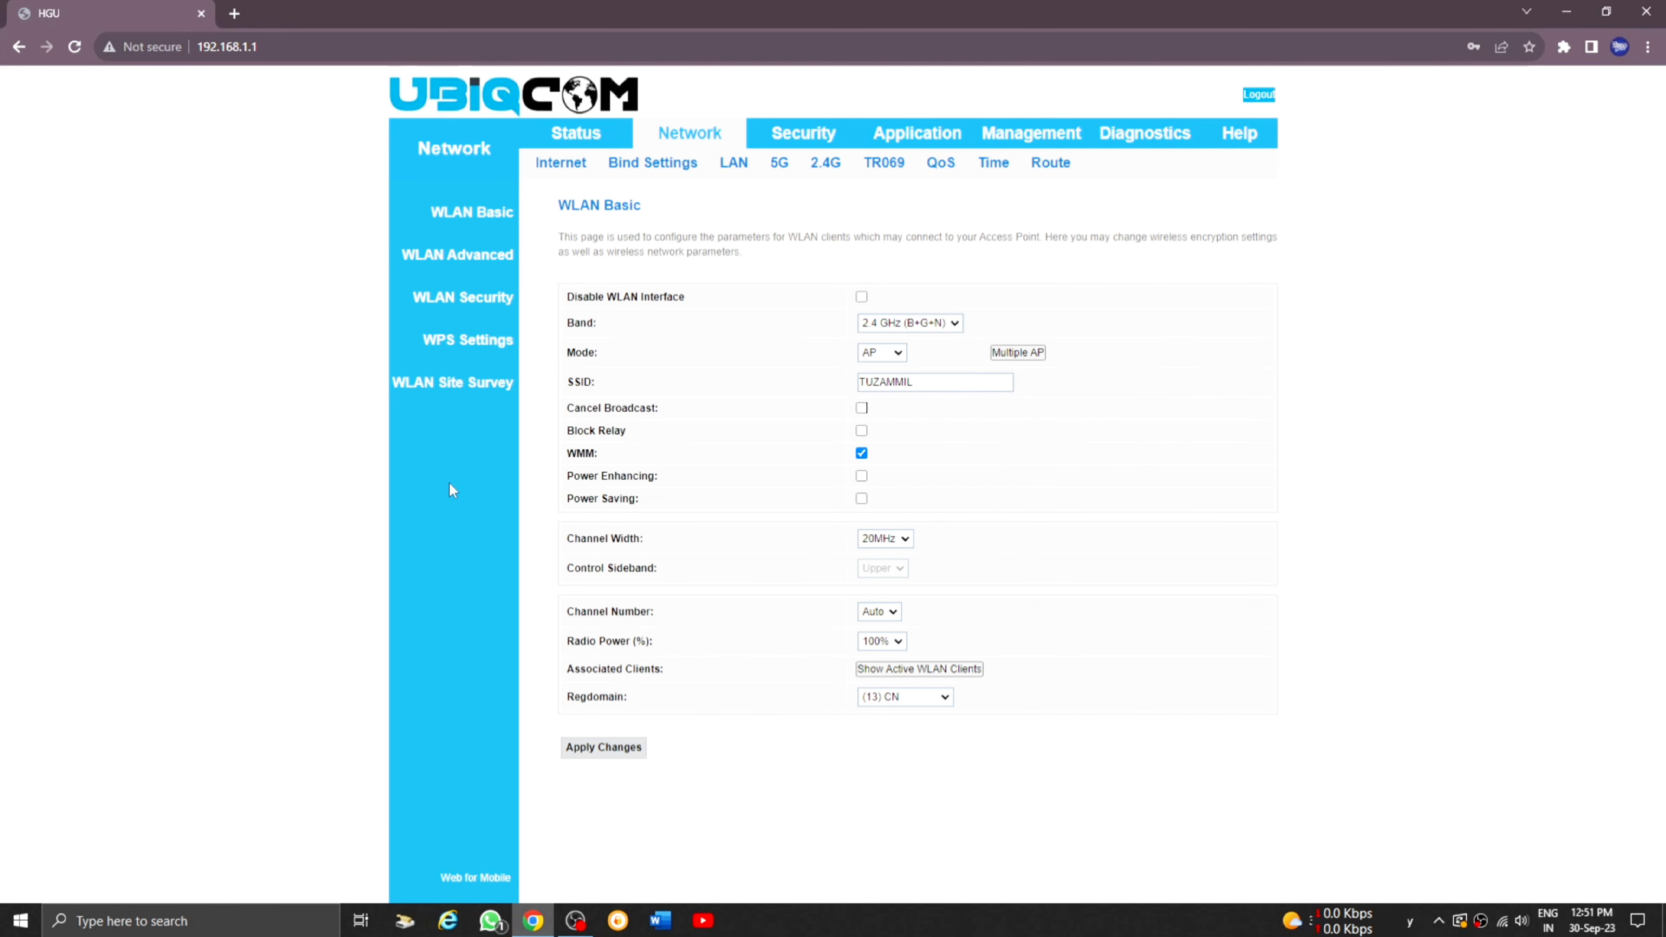
pyautogui.click(933, 383)
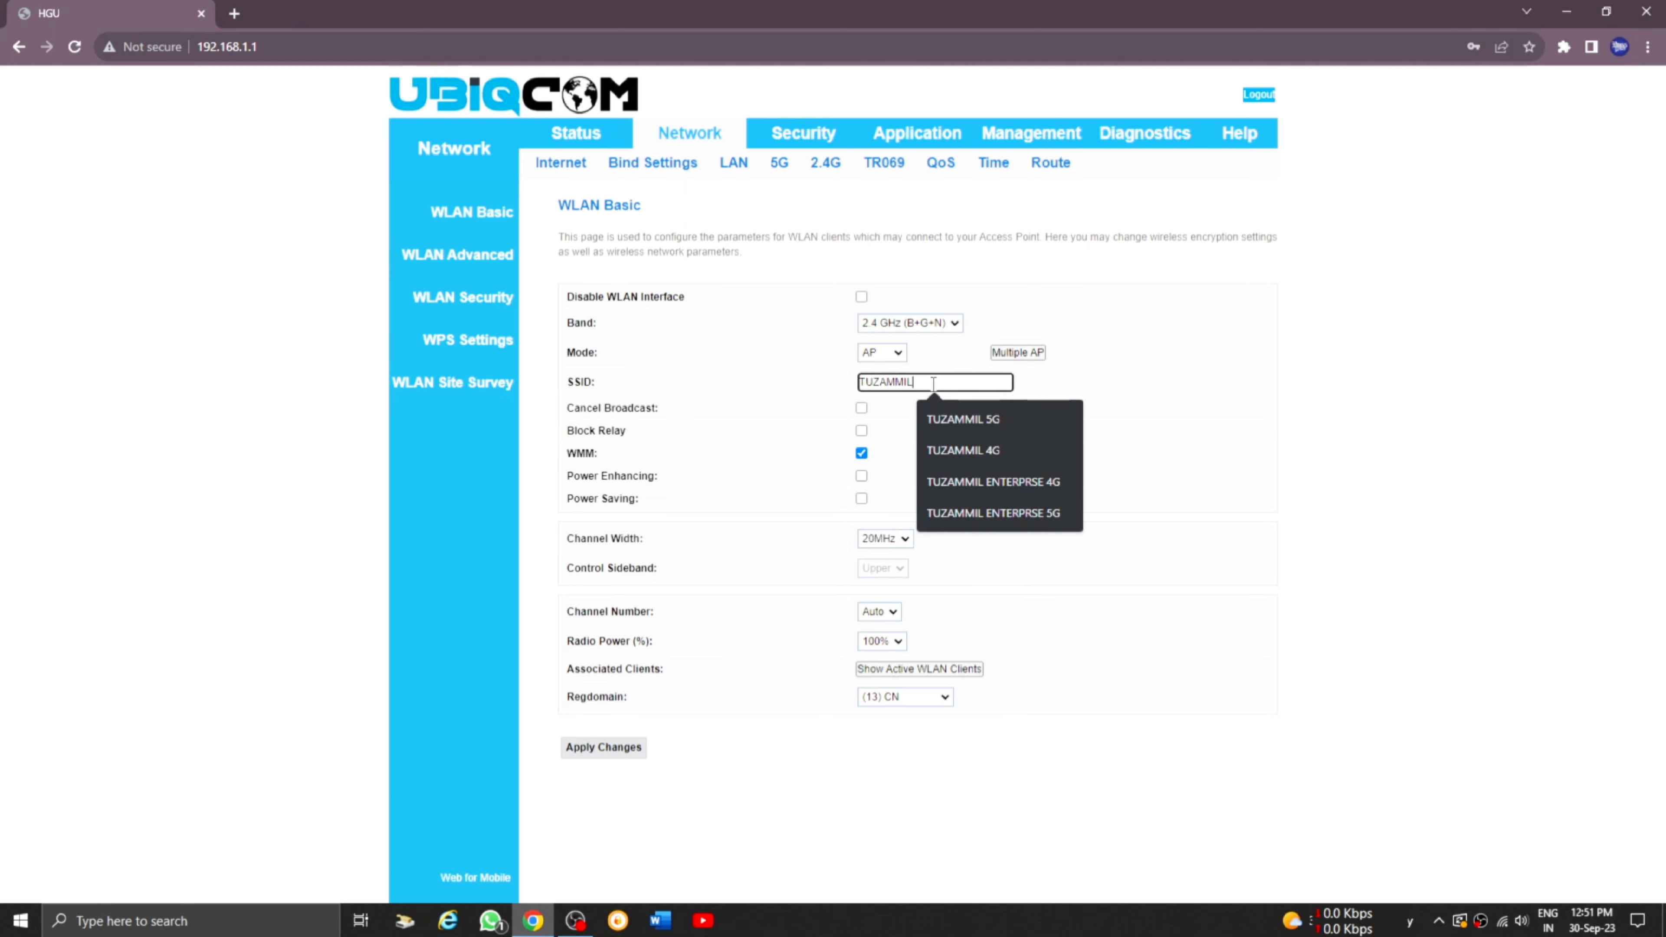
pyautogui.write('ENTER')
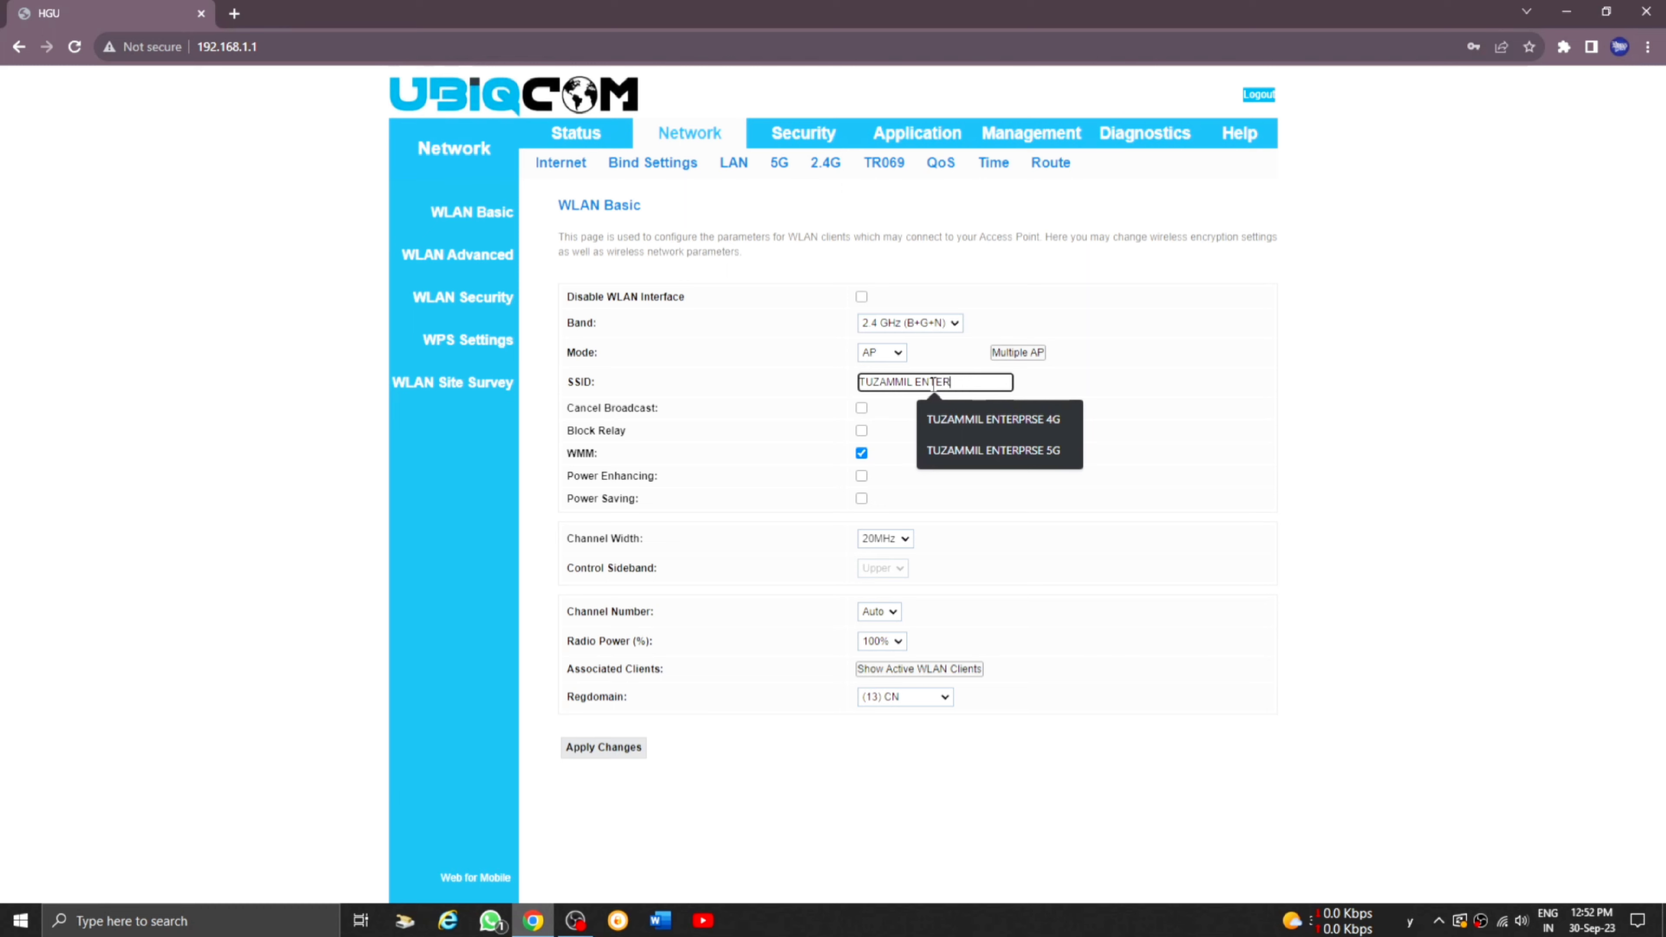
pyautogui.write('PRISE')
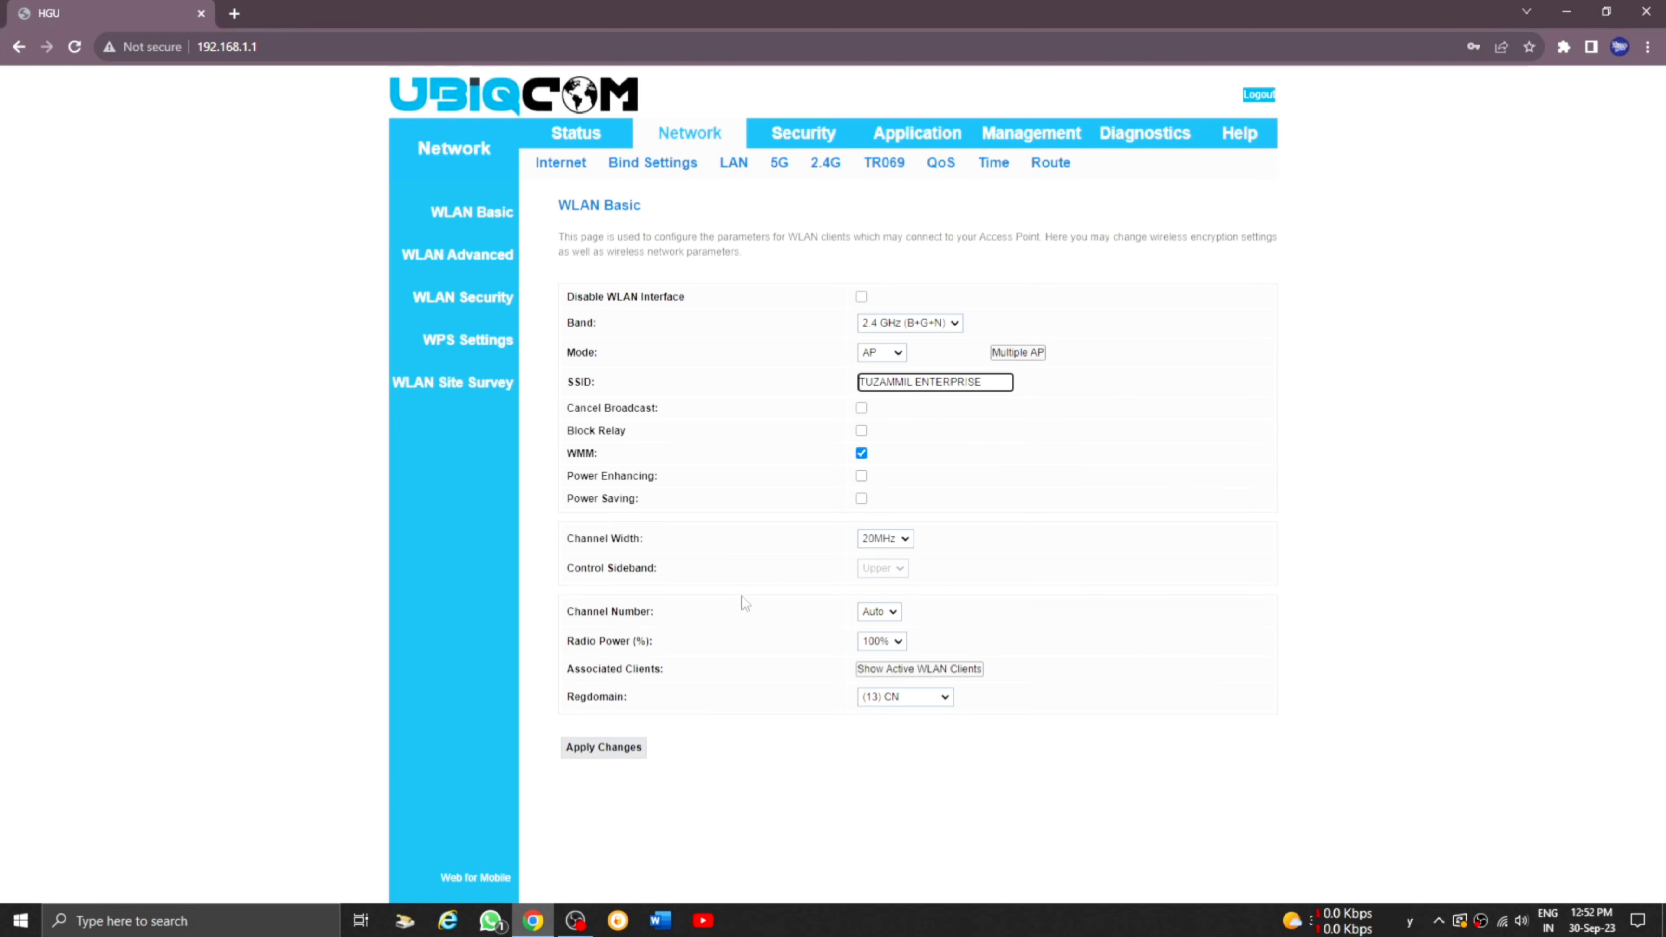
pyautogui.click(608, 749)
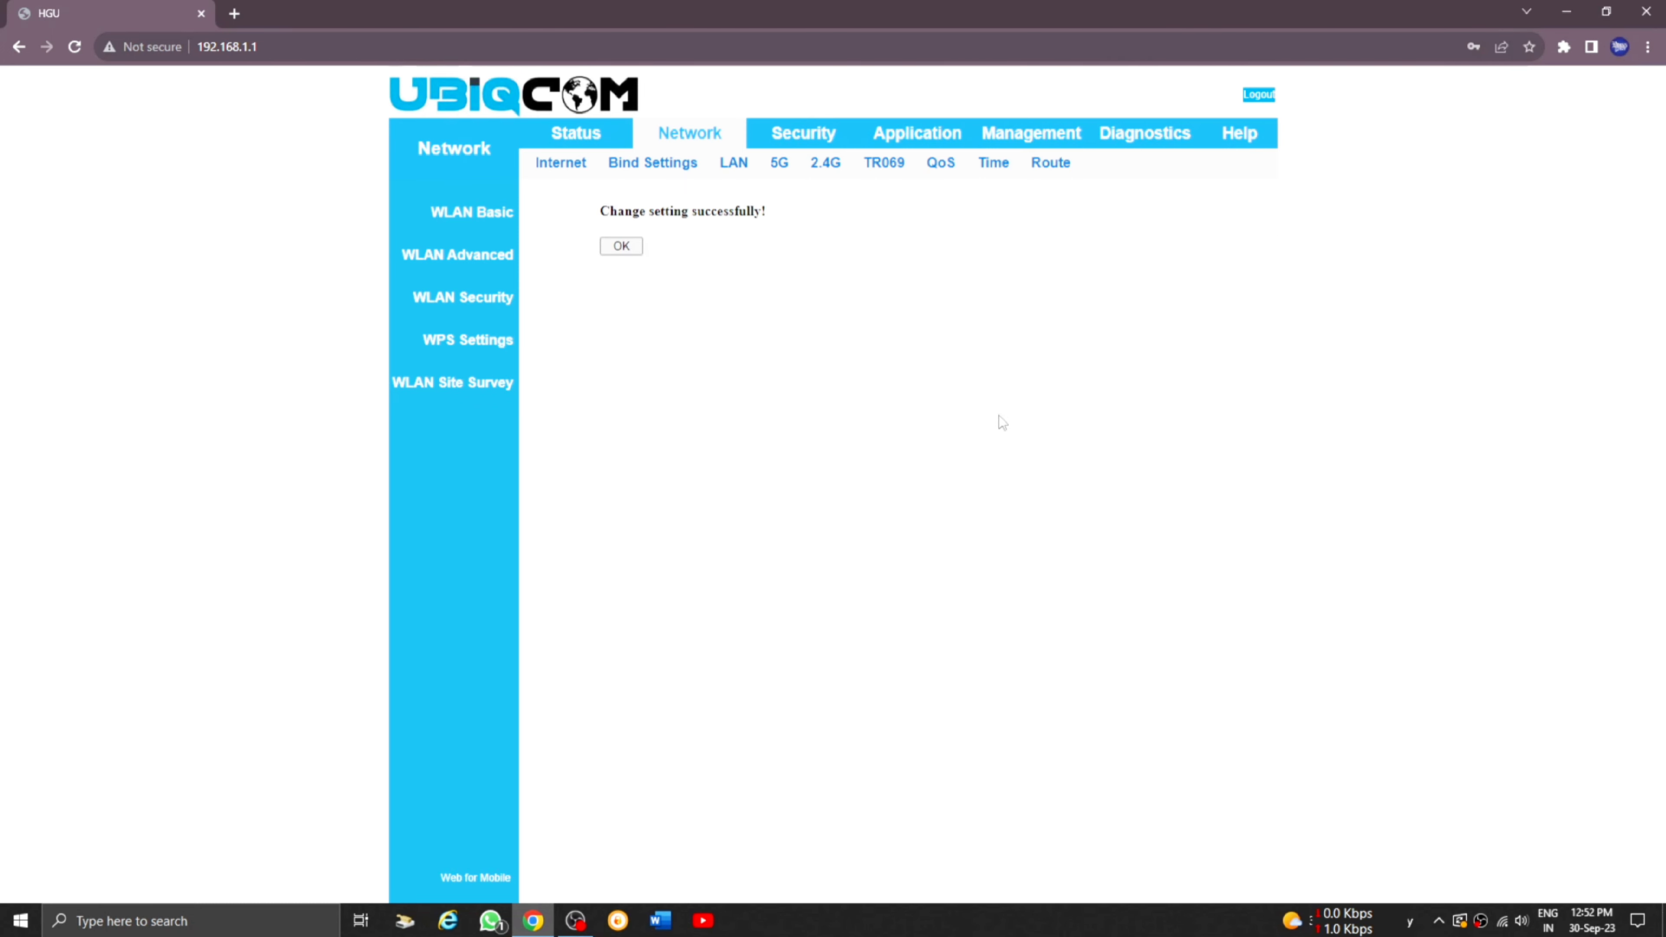
pyautogui.click(621, 246)
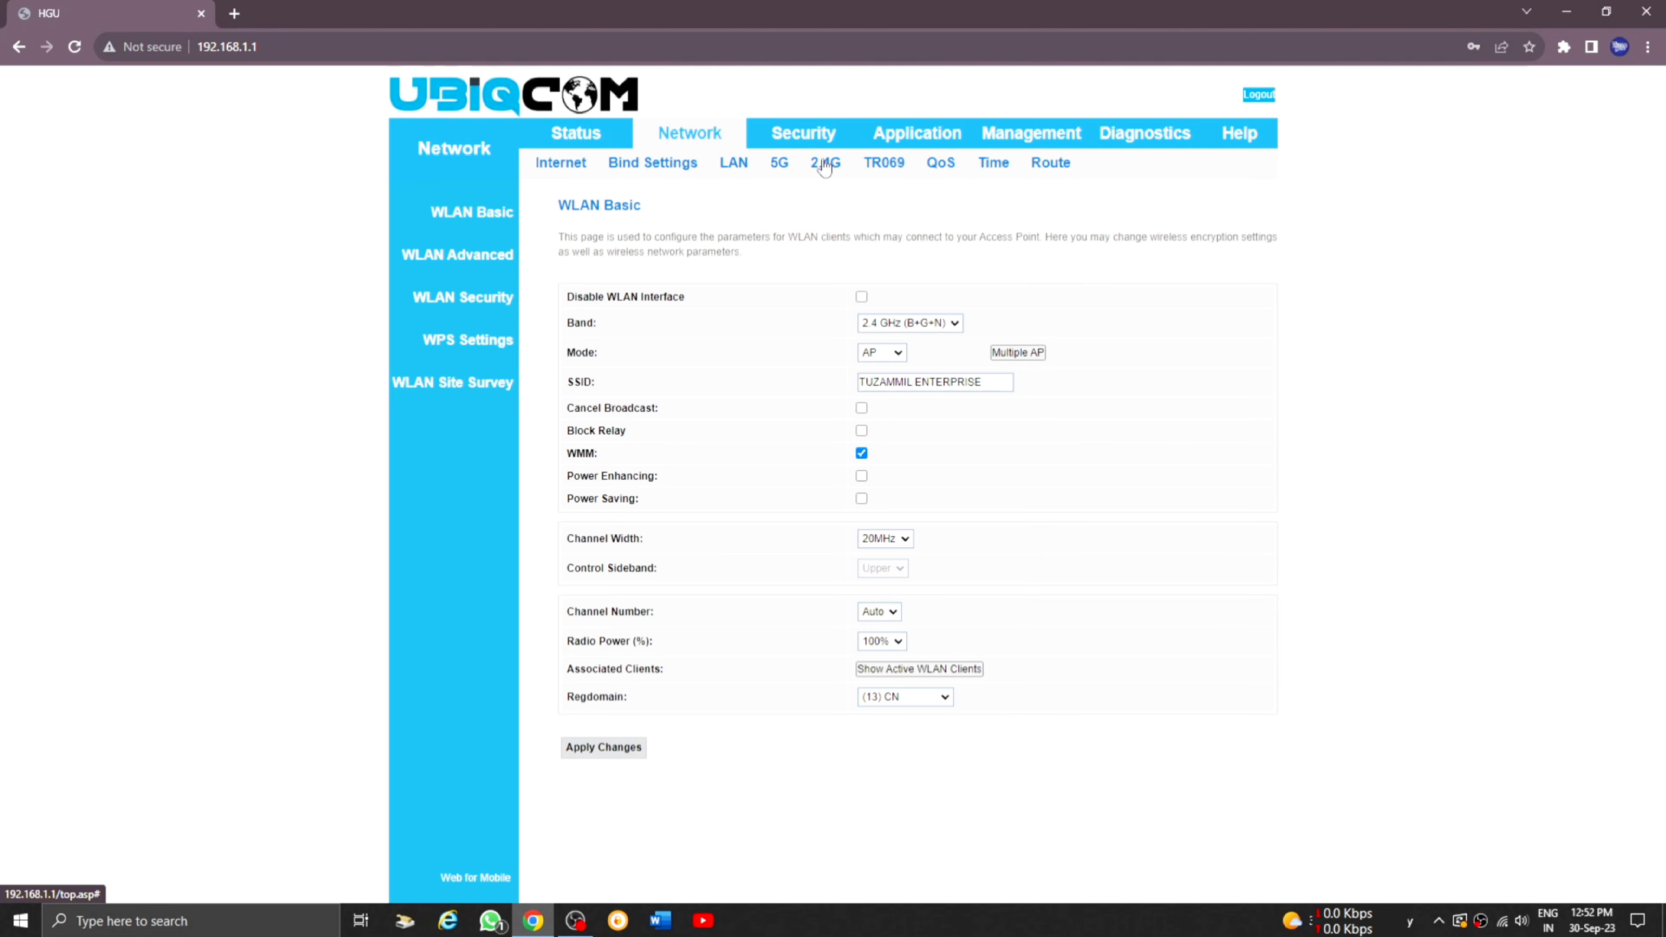
# Review Security's Firewall, MAC Filtering and IP/Port Filtering pages, then return to Network.
pyautogui.click(801, 137)
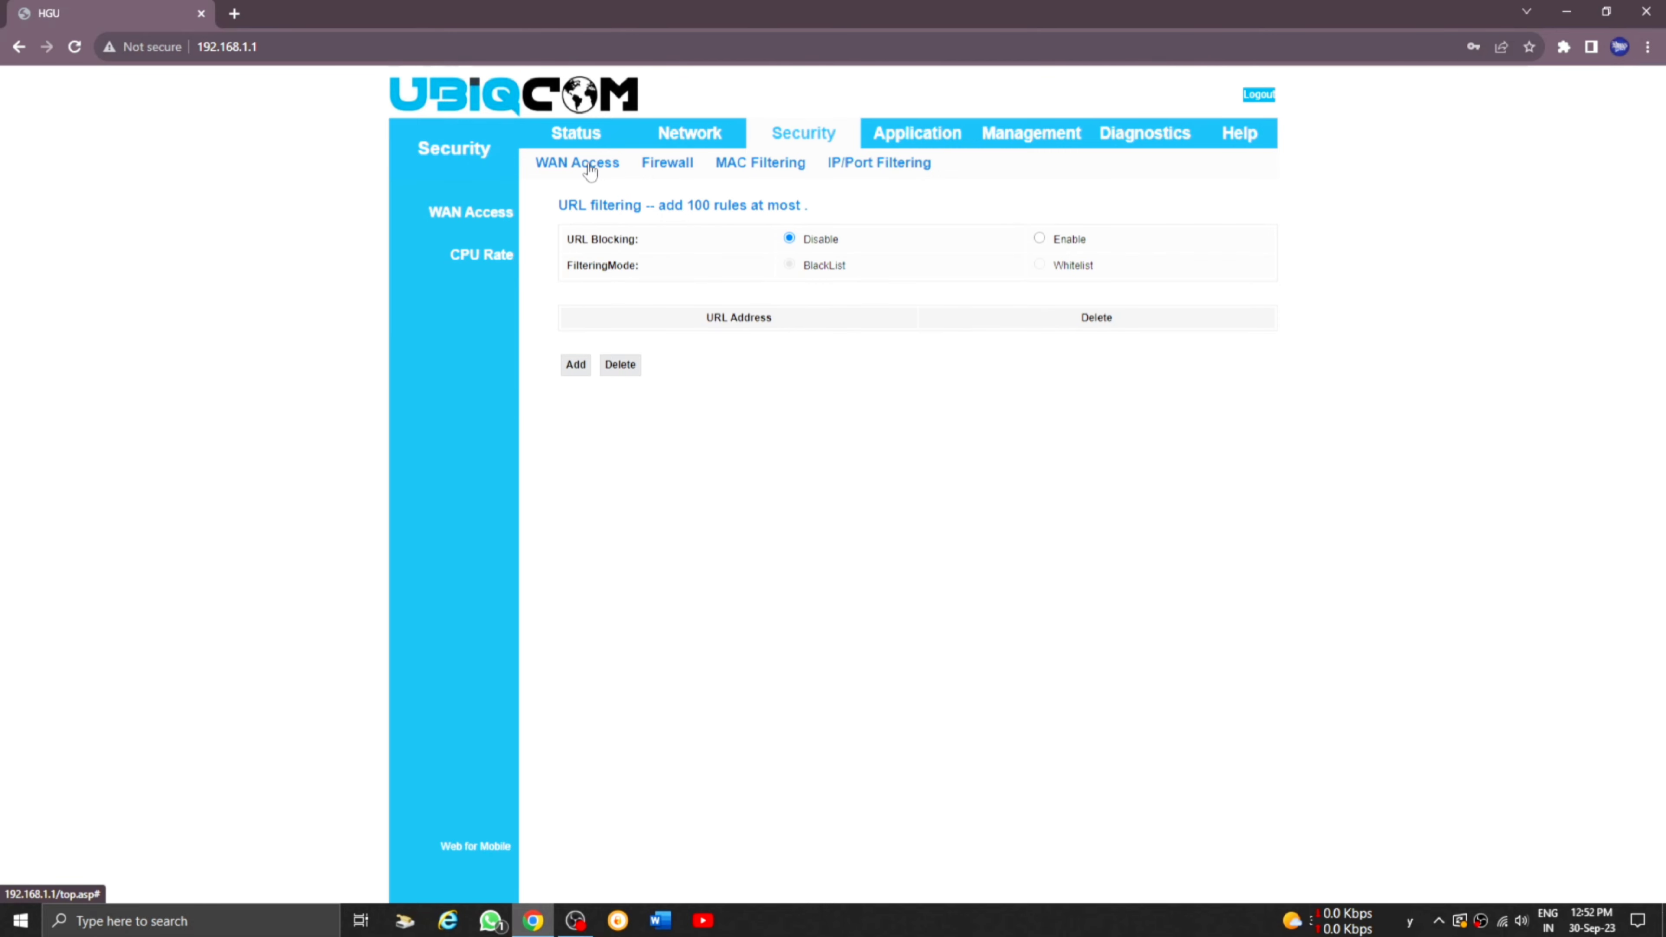
pyautogui.click(688, 172)
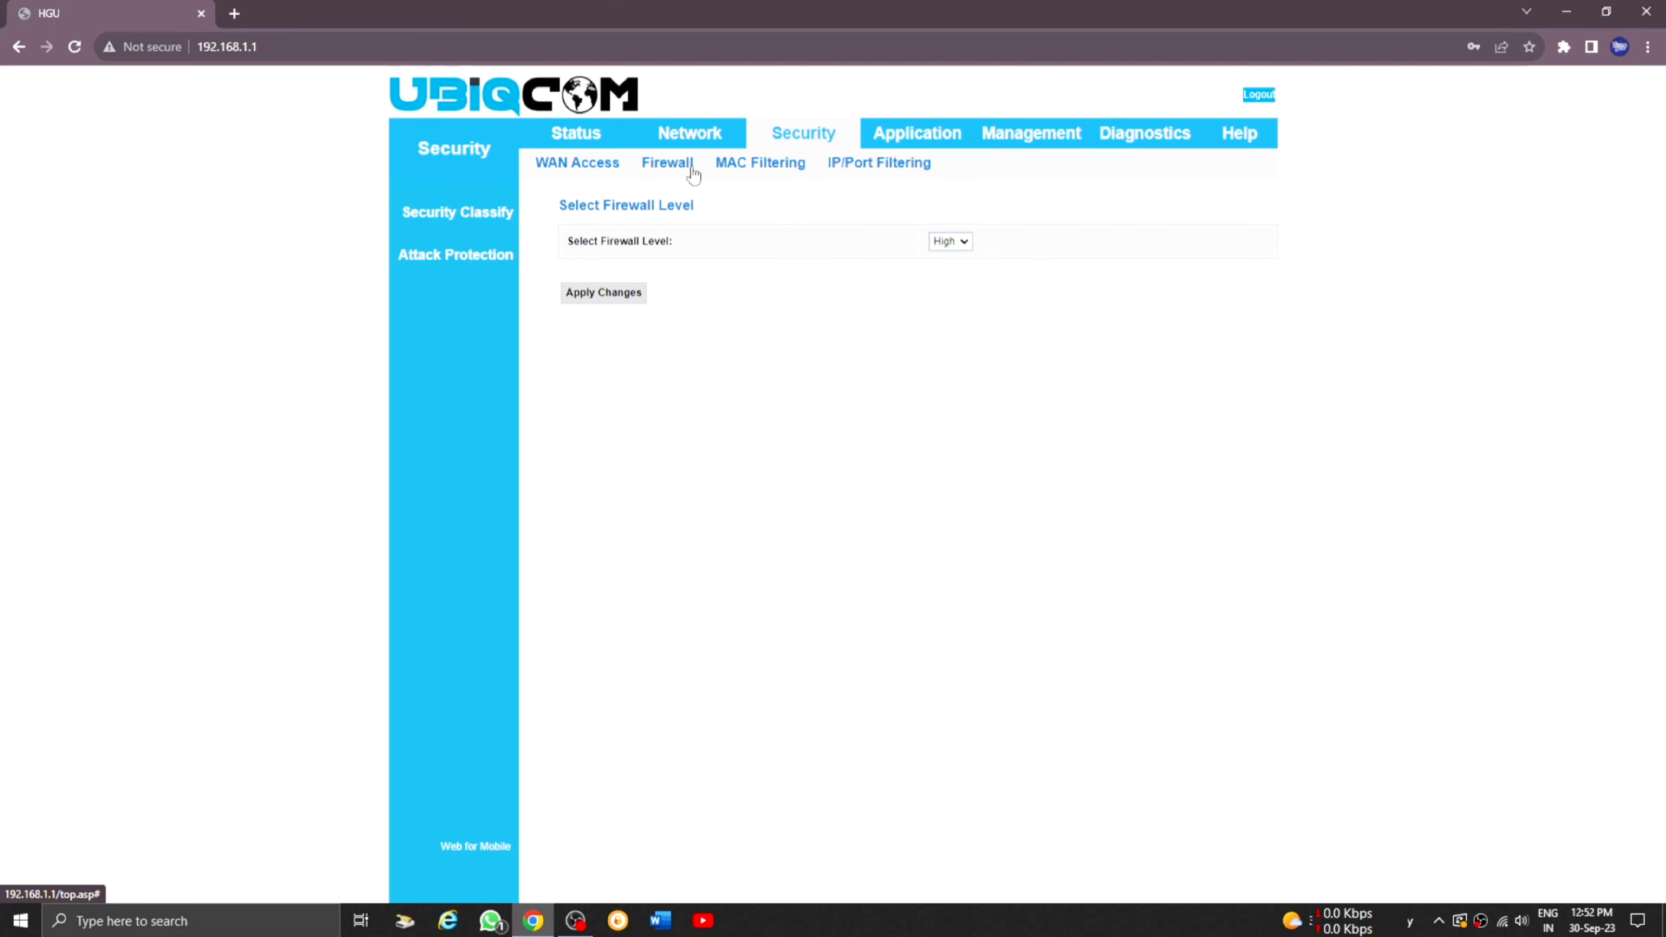
pyautogui.click(747, 172)
pyautogui.click(884, 172)
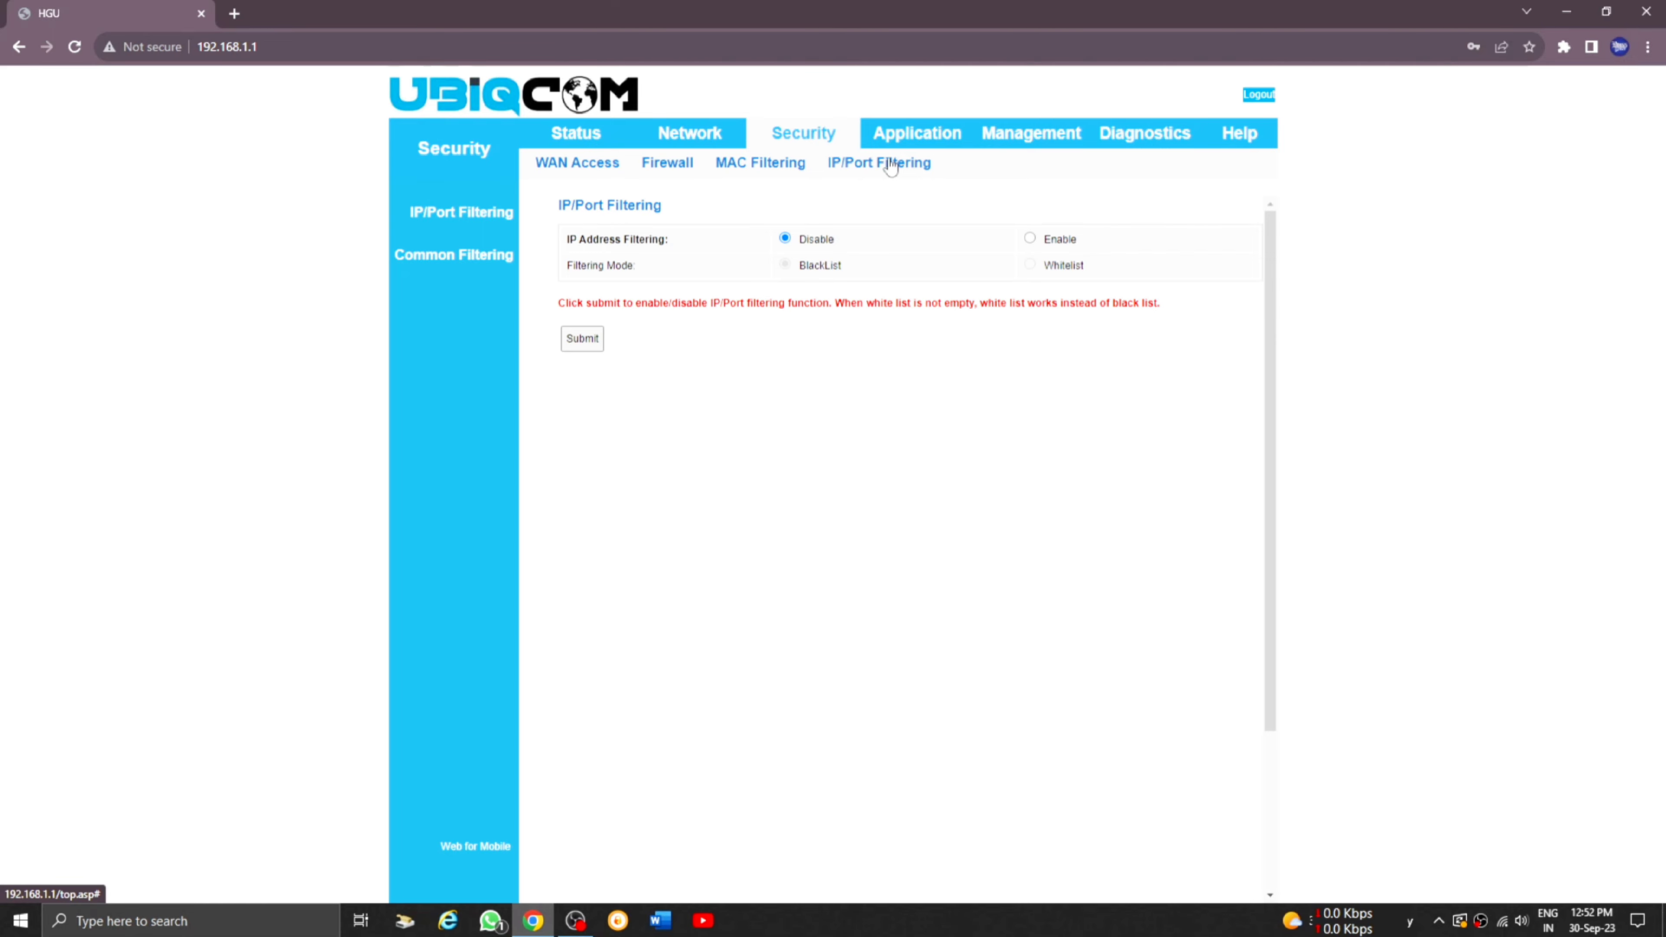
pyautogui.click(691, 138)
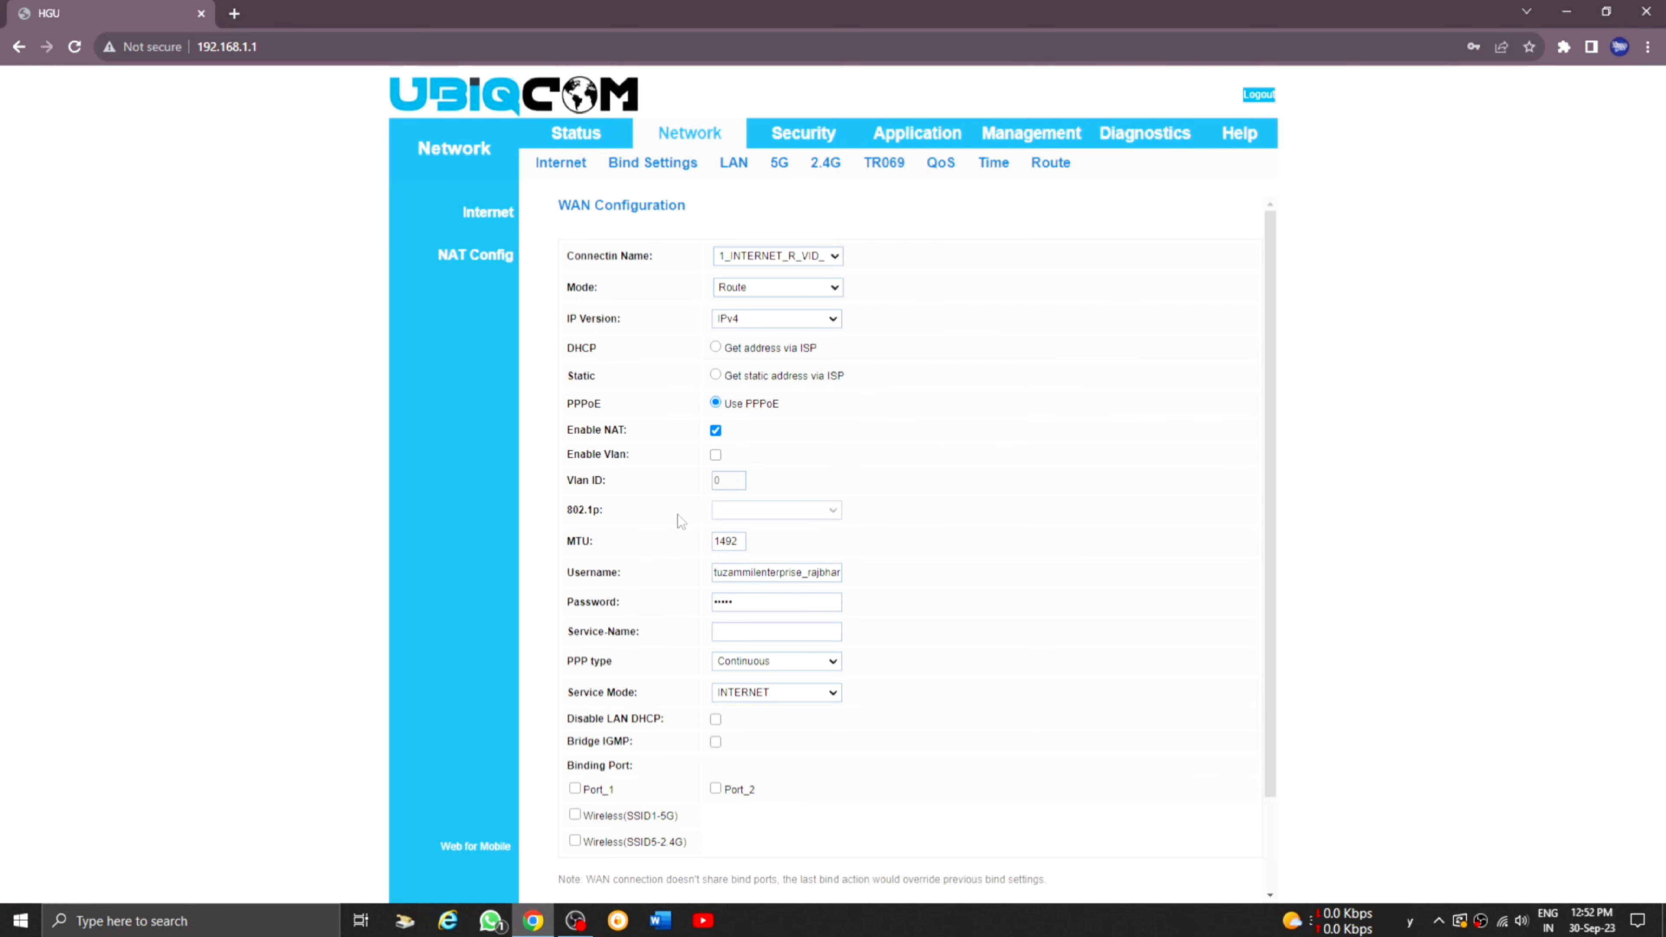
pyautogui.scroll(-3, 677, 515)
pyautogui.scroll(3, 682, 393)
# Reveal and re-mask the 5G pre-shared key on WLAN Security, then move to 2.4G.
pyautogui.click(782, 164)
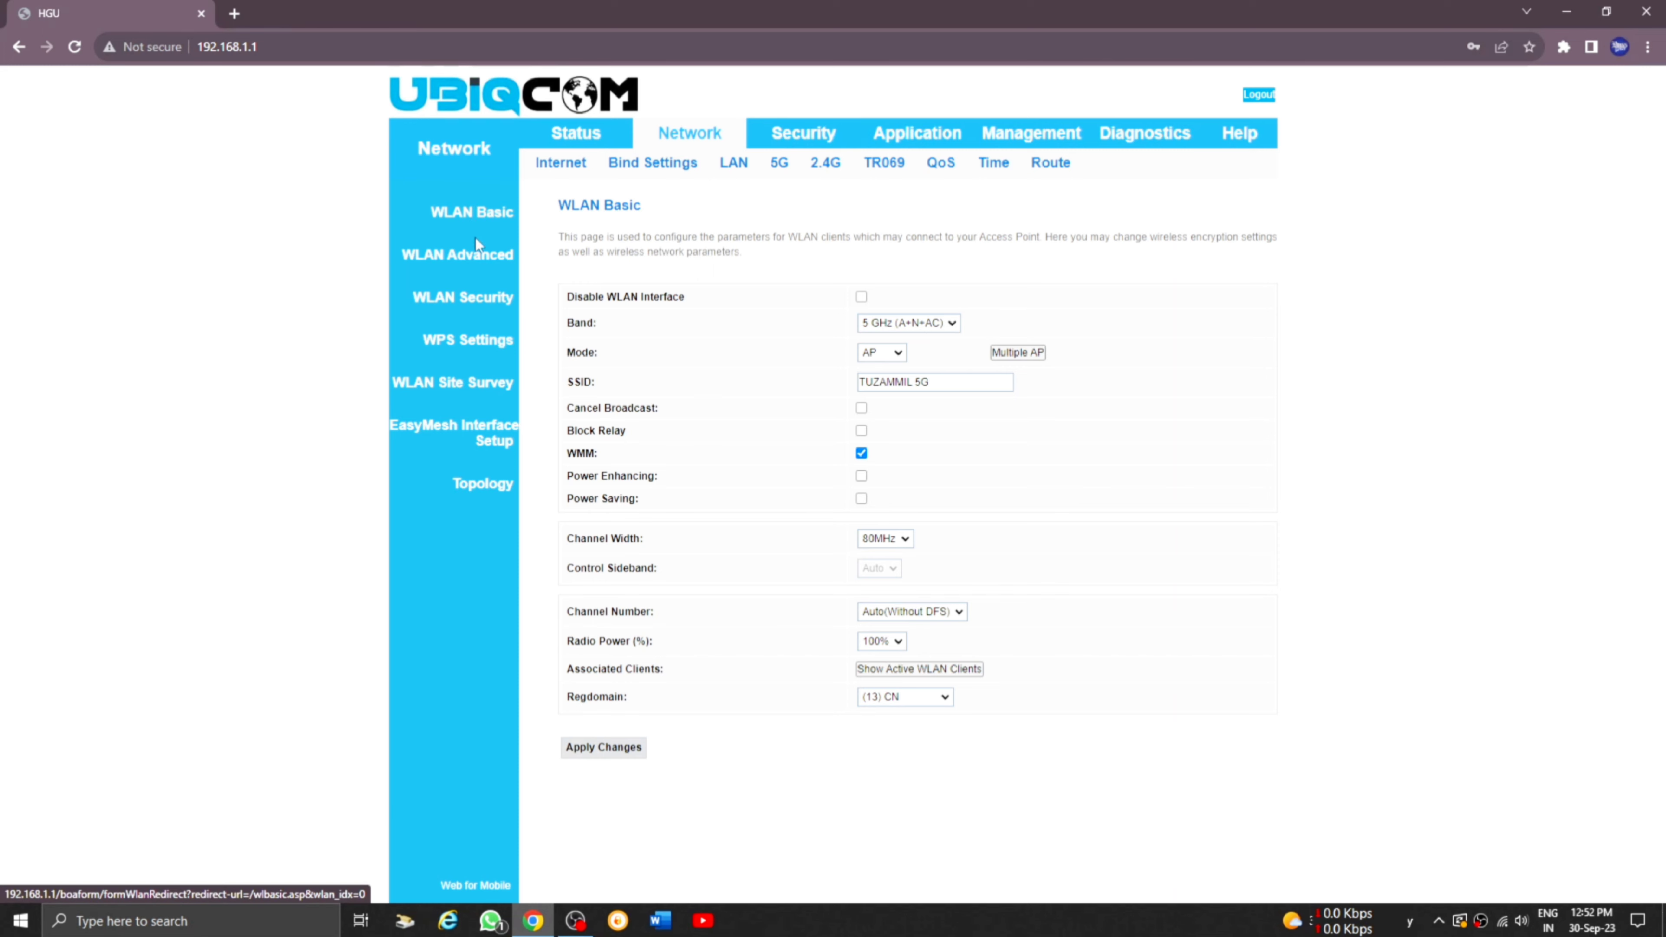
pyautogui.click(476, 306)
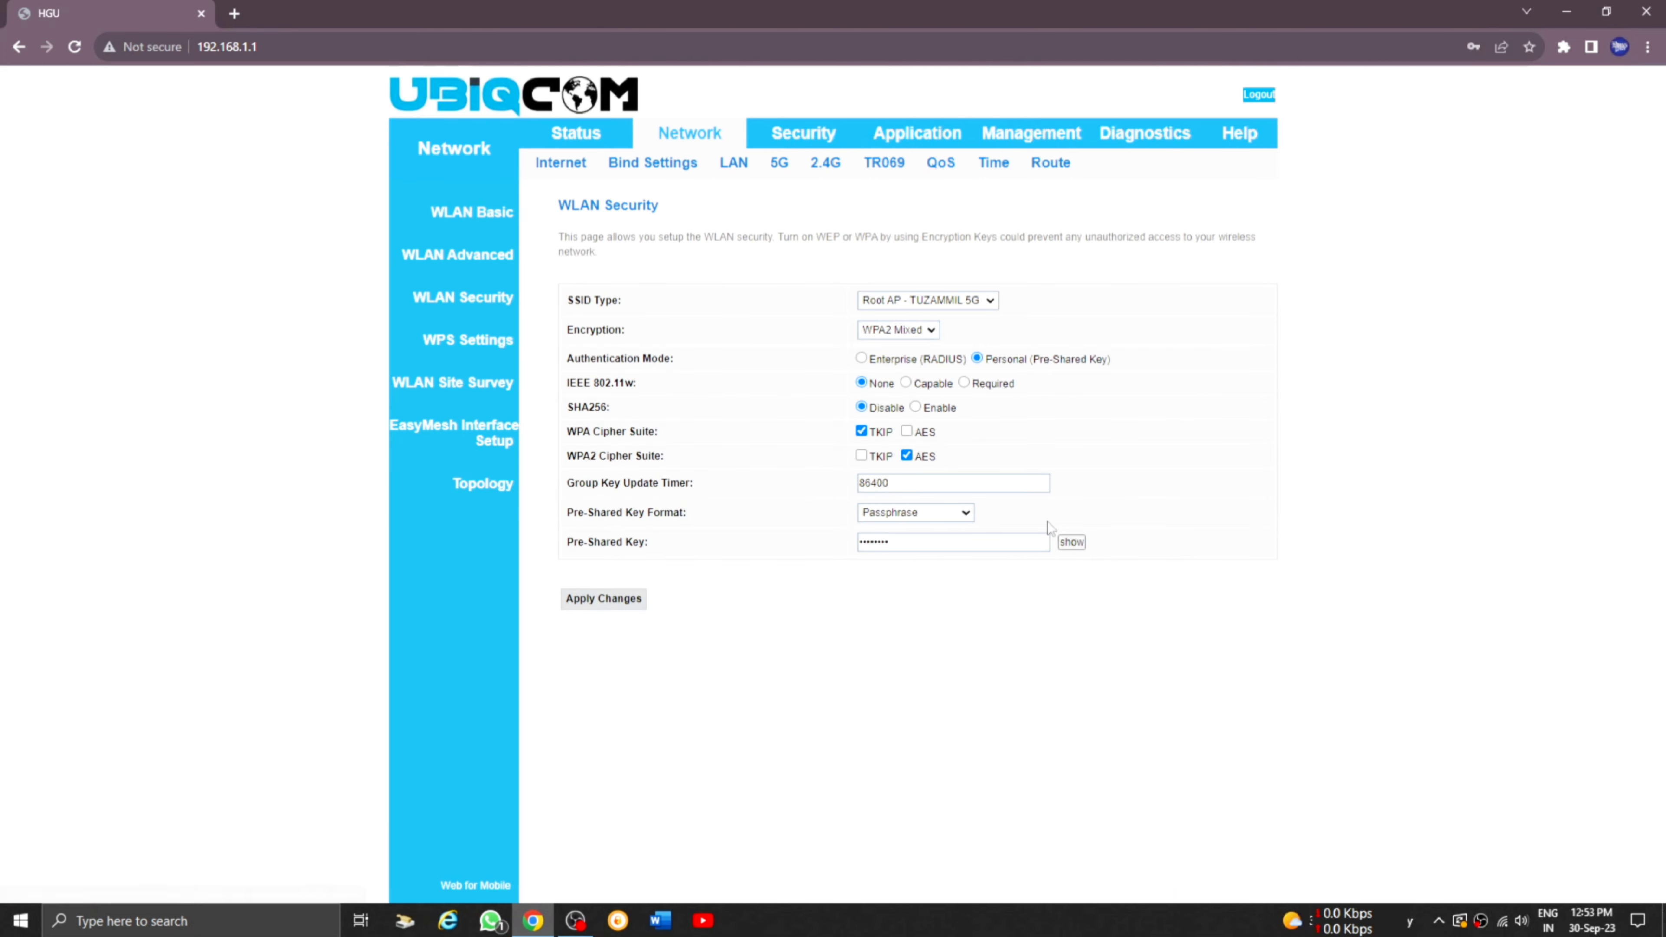
pyautogui.click(1071, 542)
pyautogui.click(1072, 544)
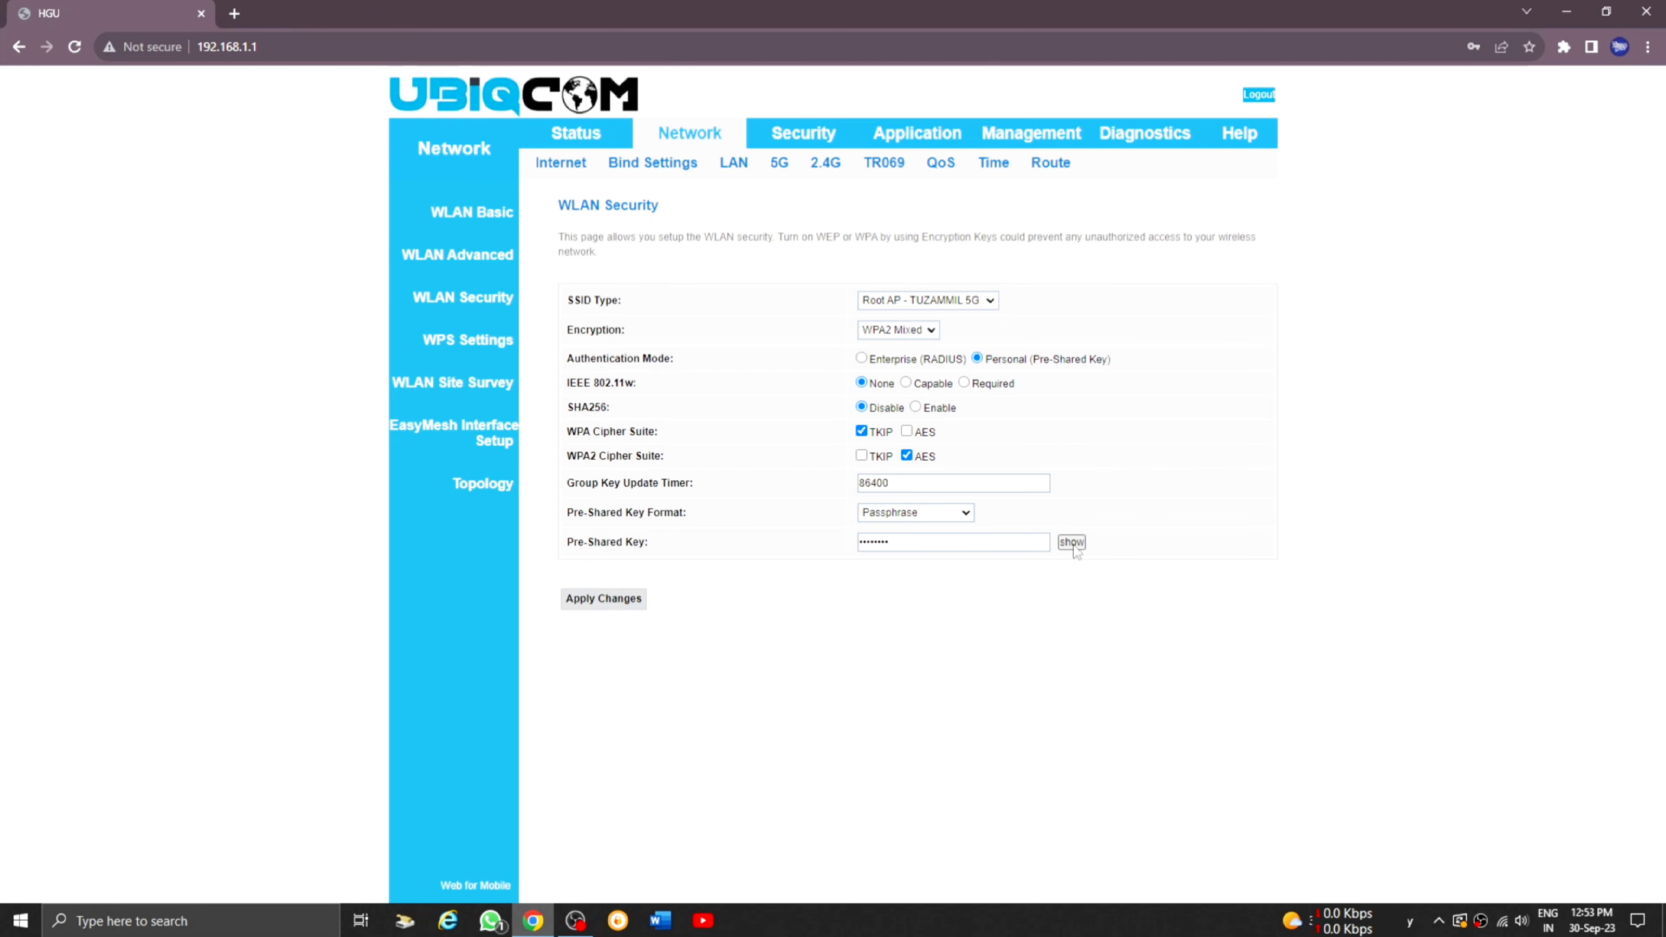
pyautogui.click(828, 172)
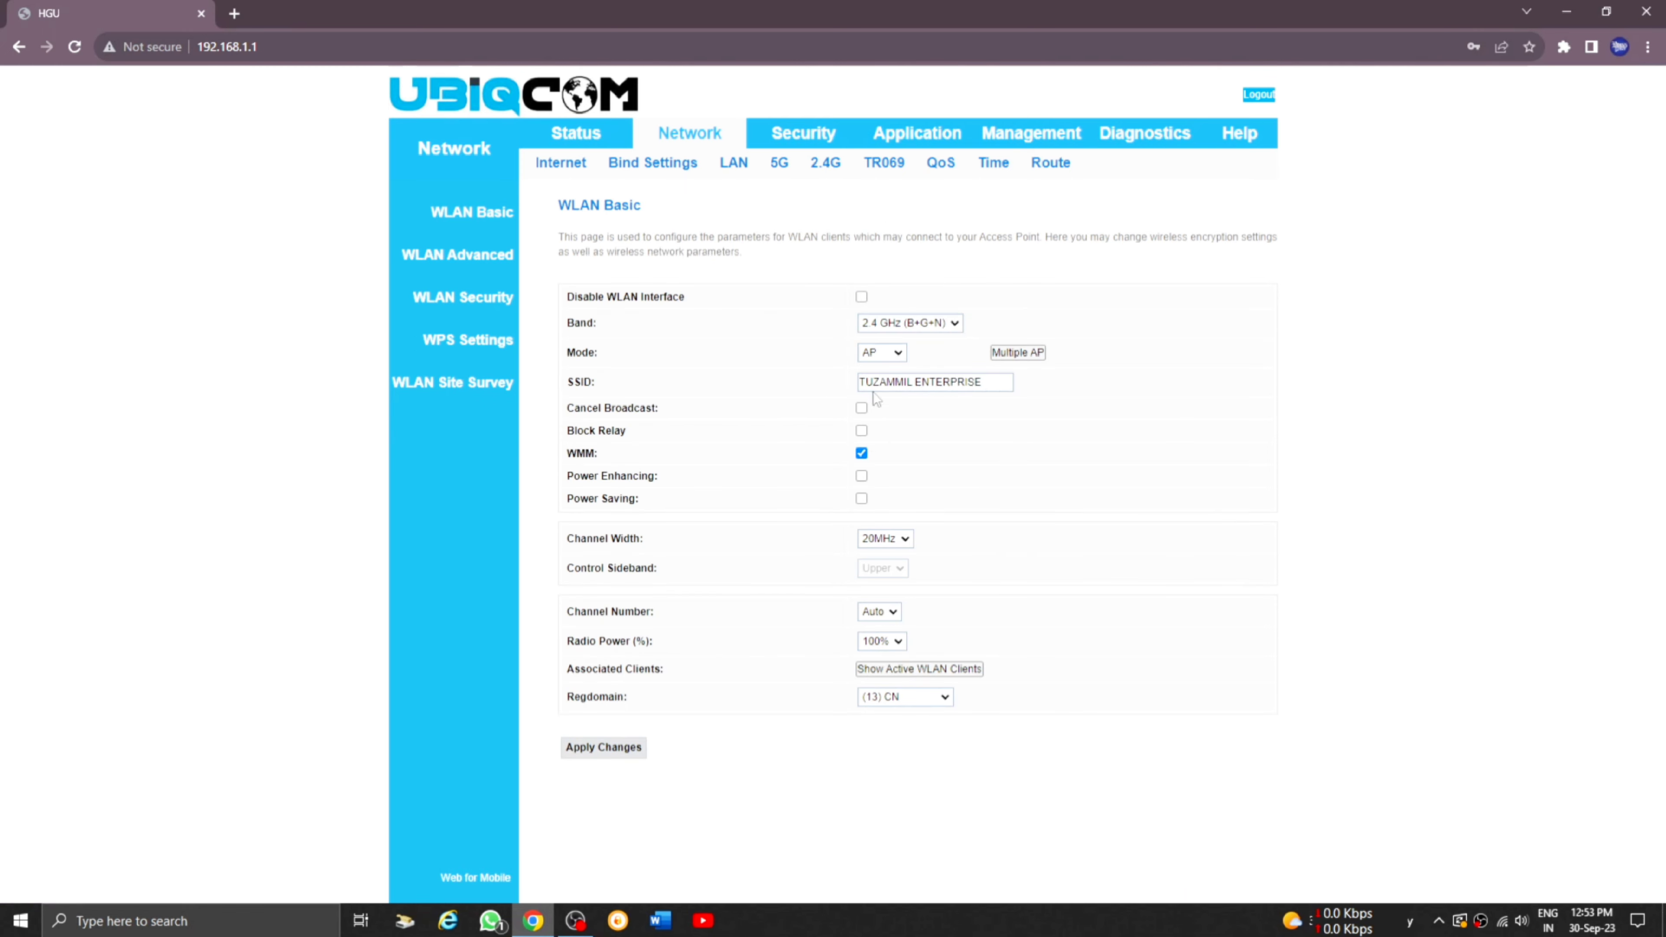
# Replace the 2.4 GHz pre-shared key with a new password, apply it, and verify it.
pyautogui.click(477, 303)
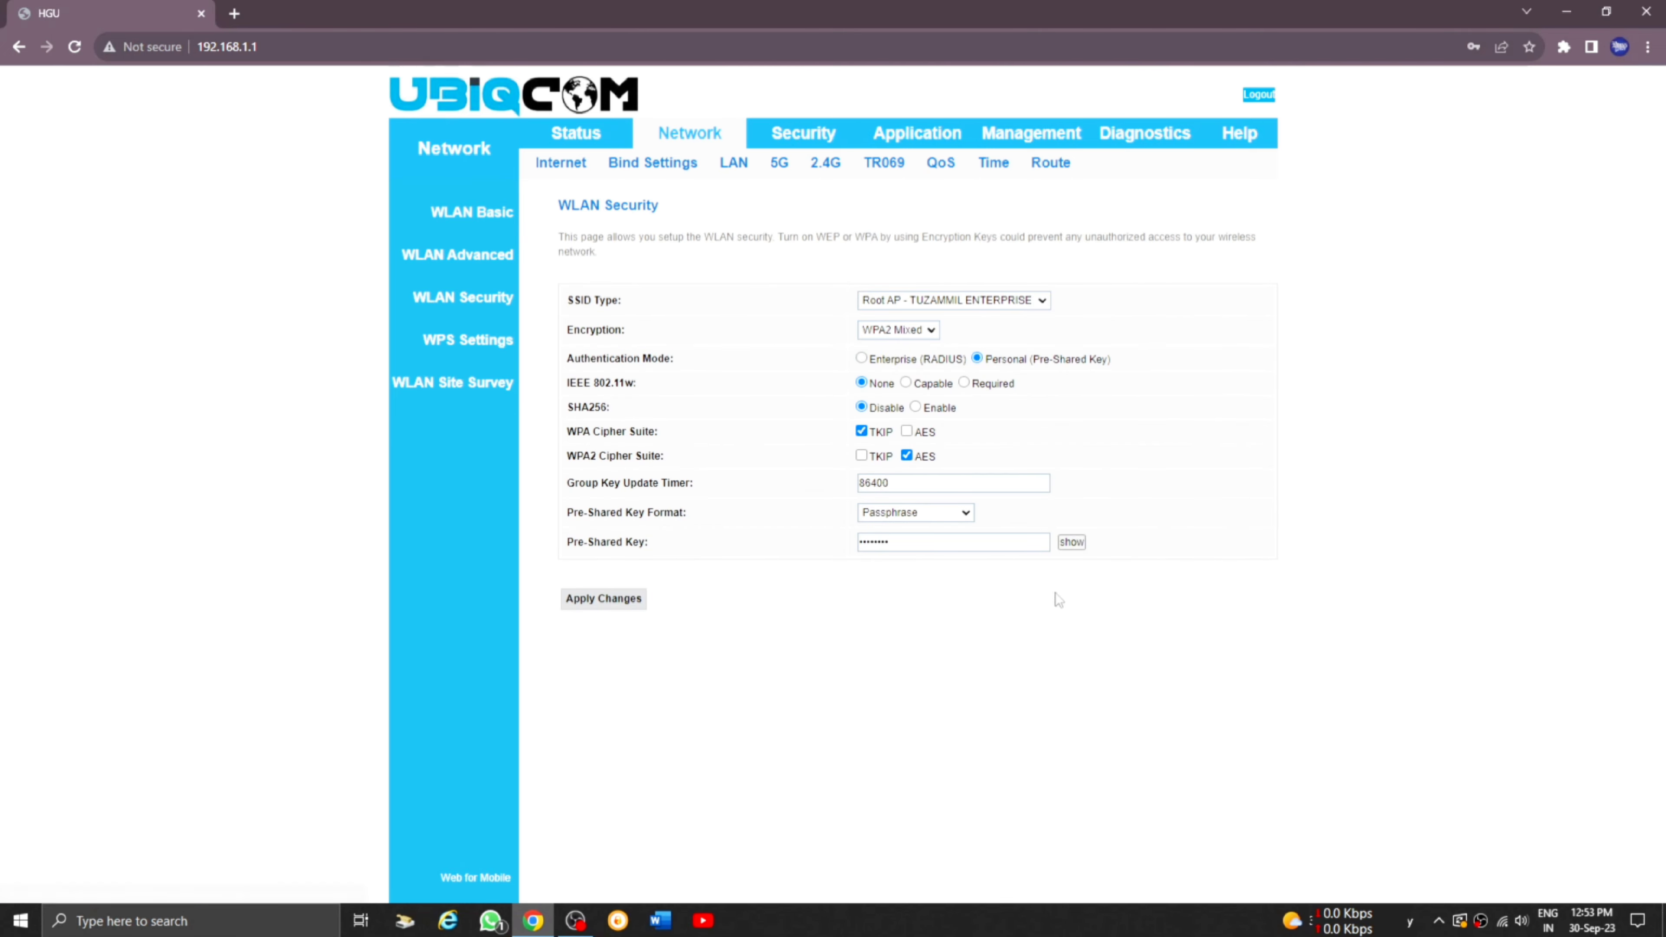
pyautogui.click(1071, 541)
pyautogui.doubleClick(927, 543)
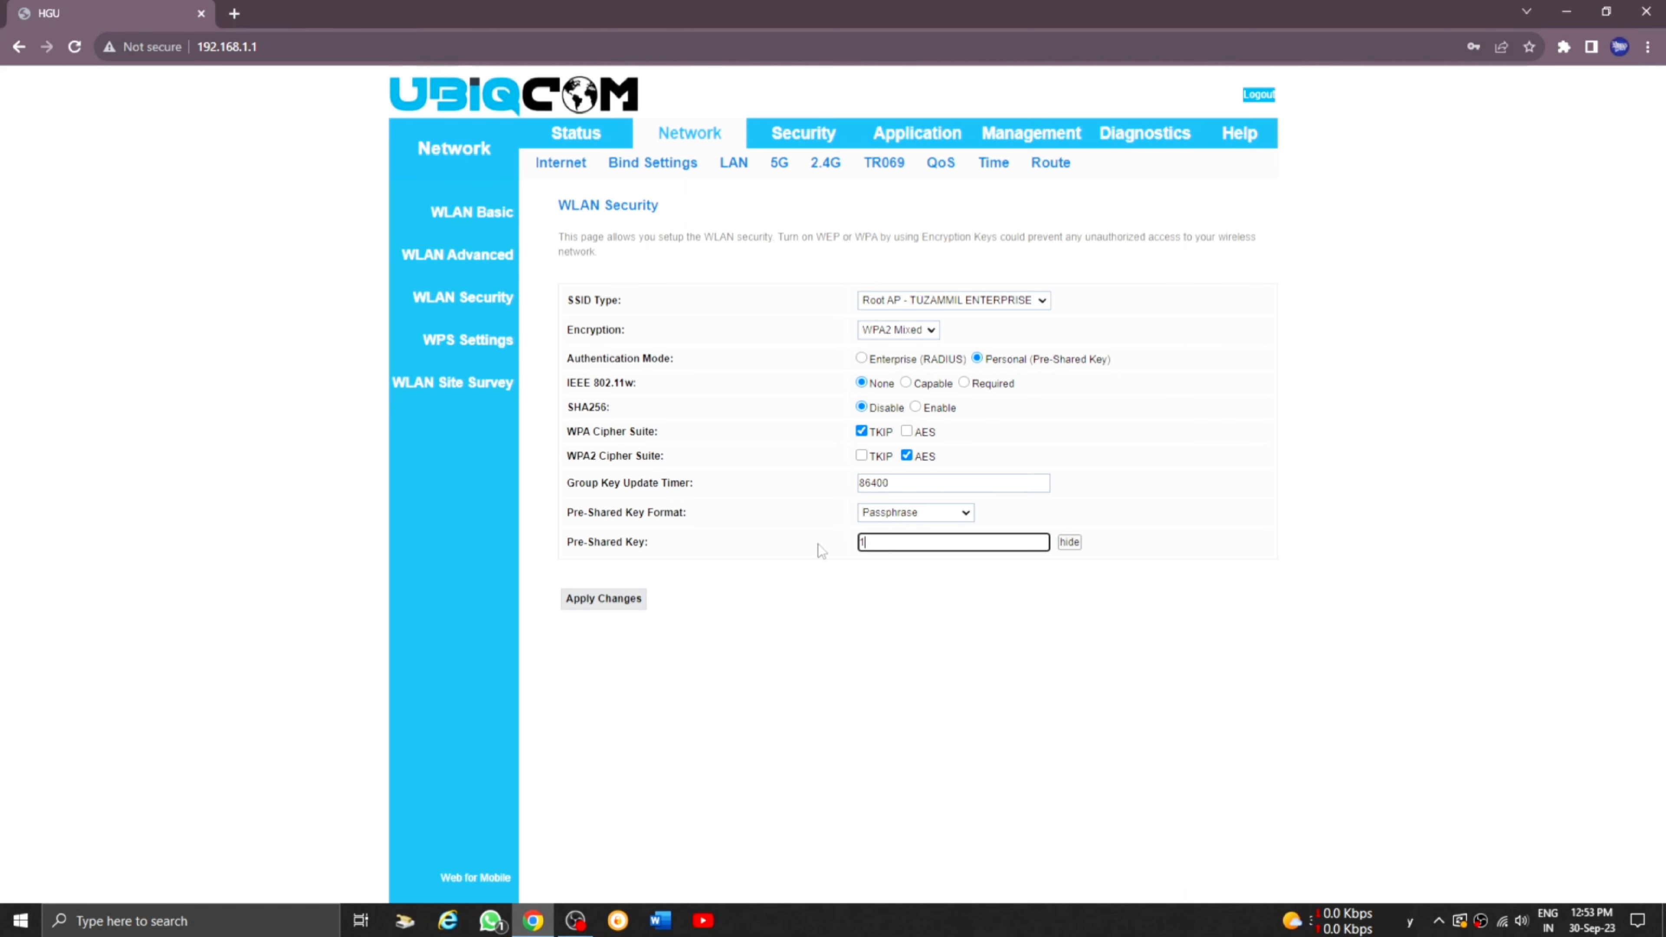
pyautogui.click(617, 607)
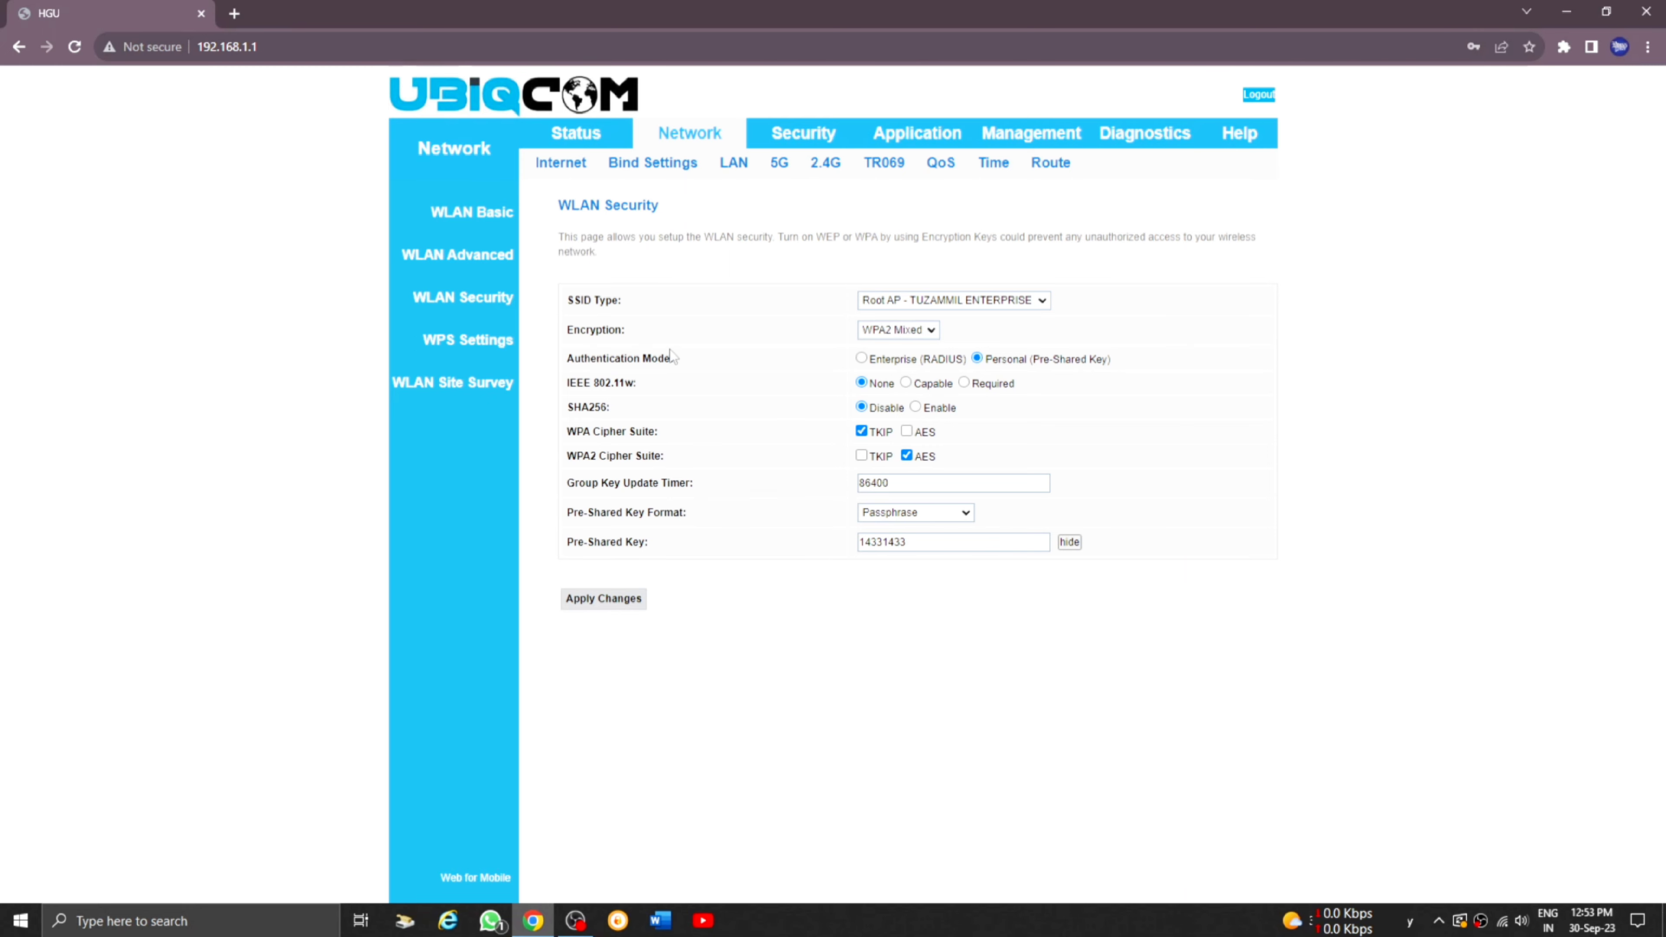
pyautogui.click(616, 593)
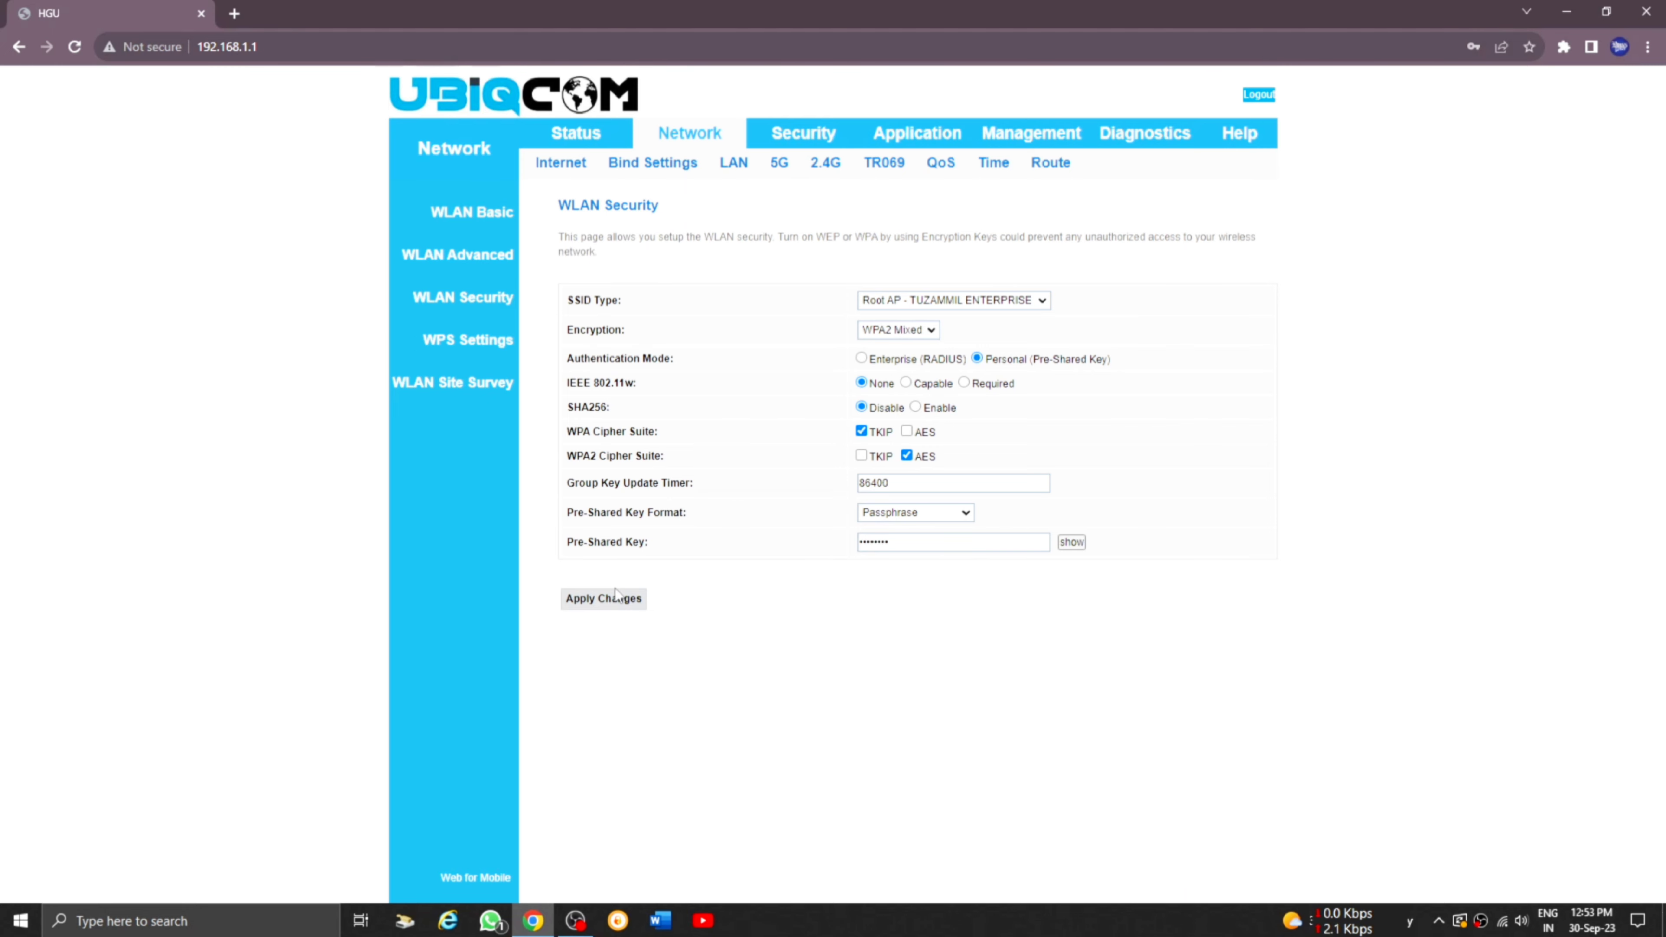
pyautogui.click(1071, 541)
pyautogui.click(1070, 542)
# On the 5G WLAN Basic page, keep the channel width at 80MHz.
pyautogui.click(780, 165)
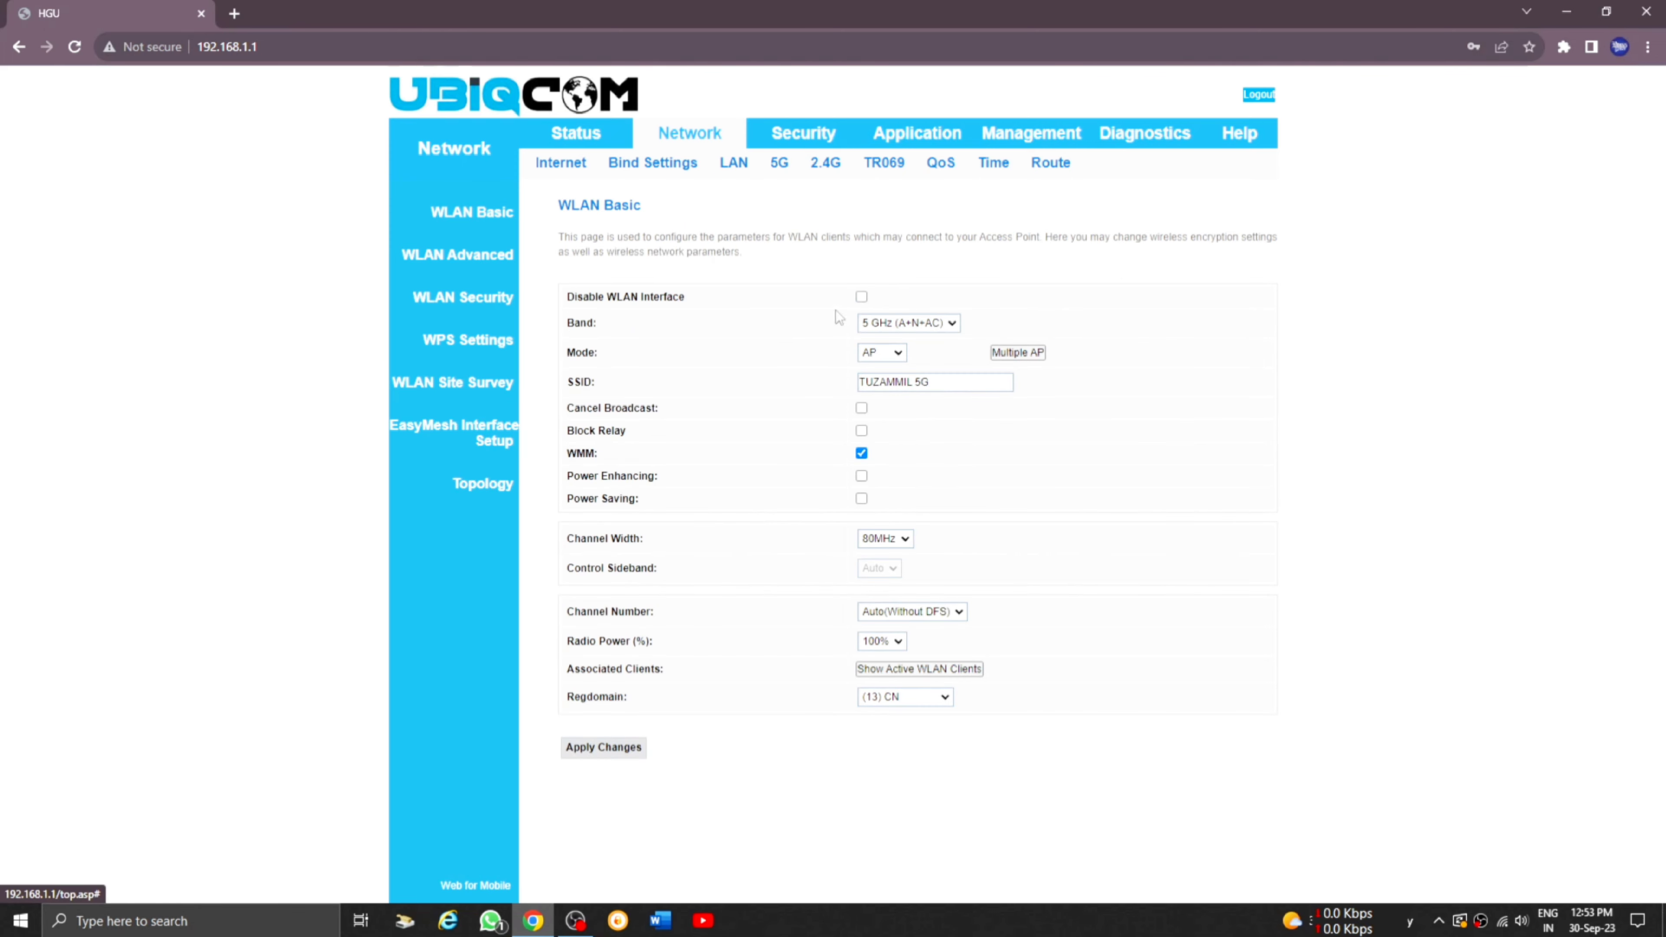
pyautogui.click(892, 539)
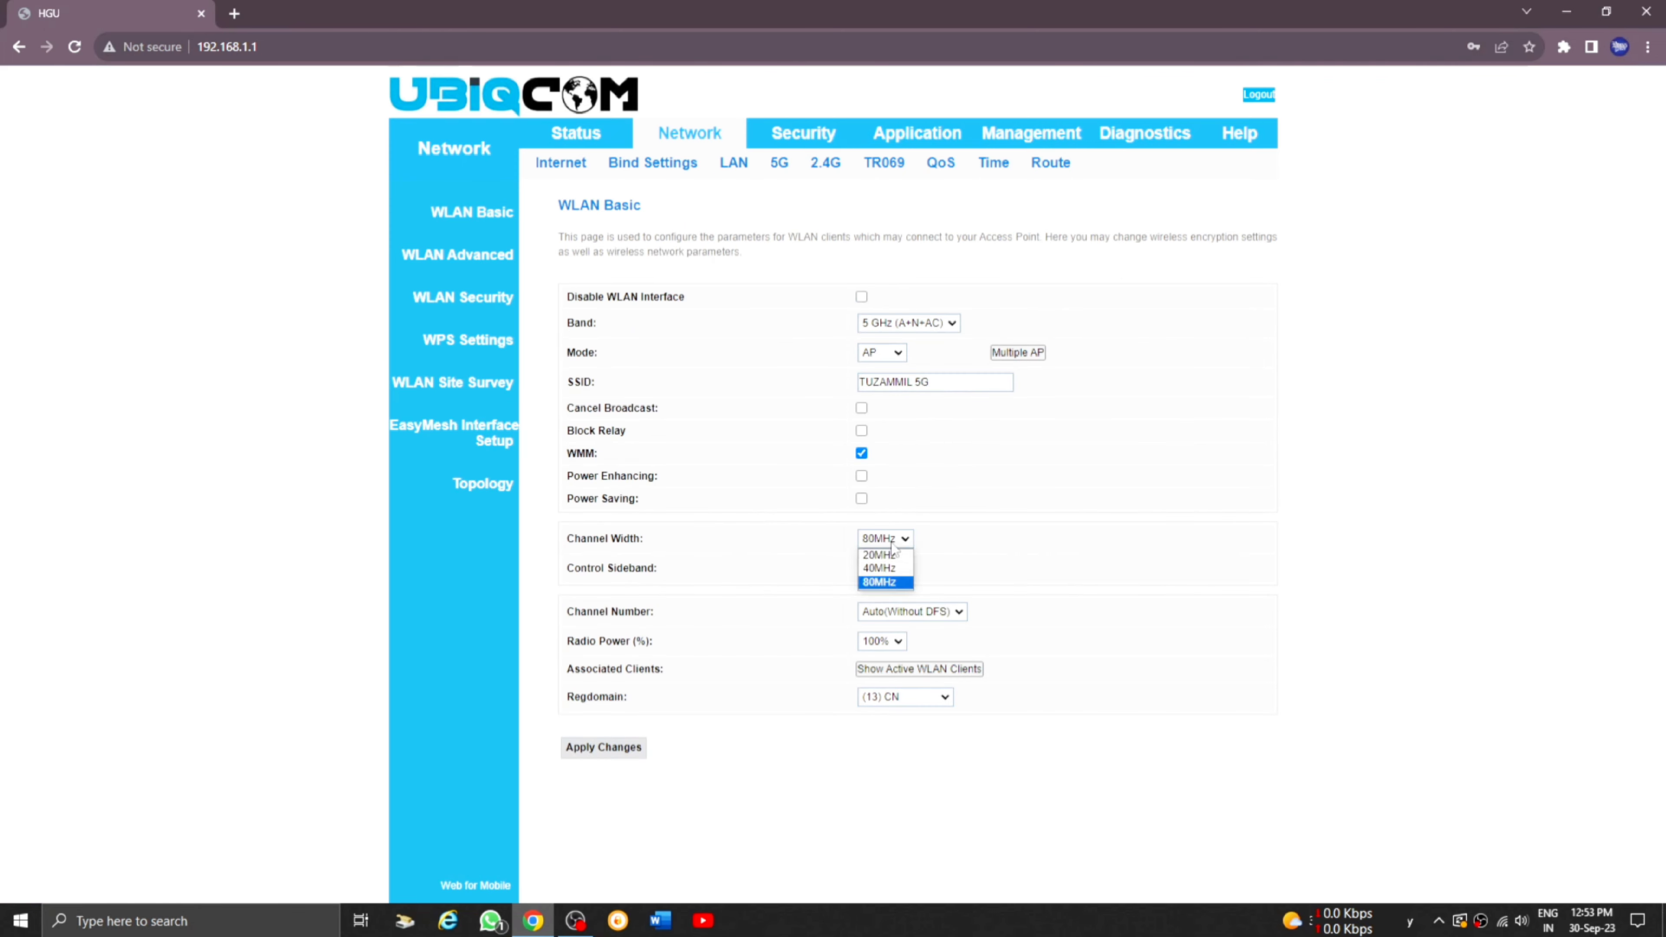
pyautogui.click(892, 543)
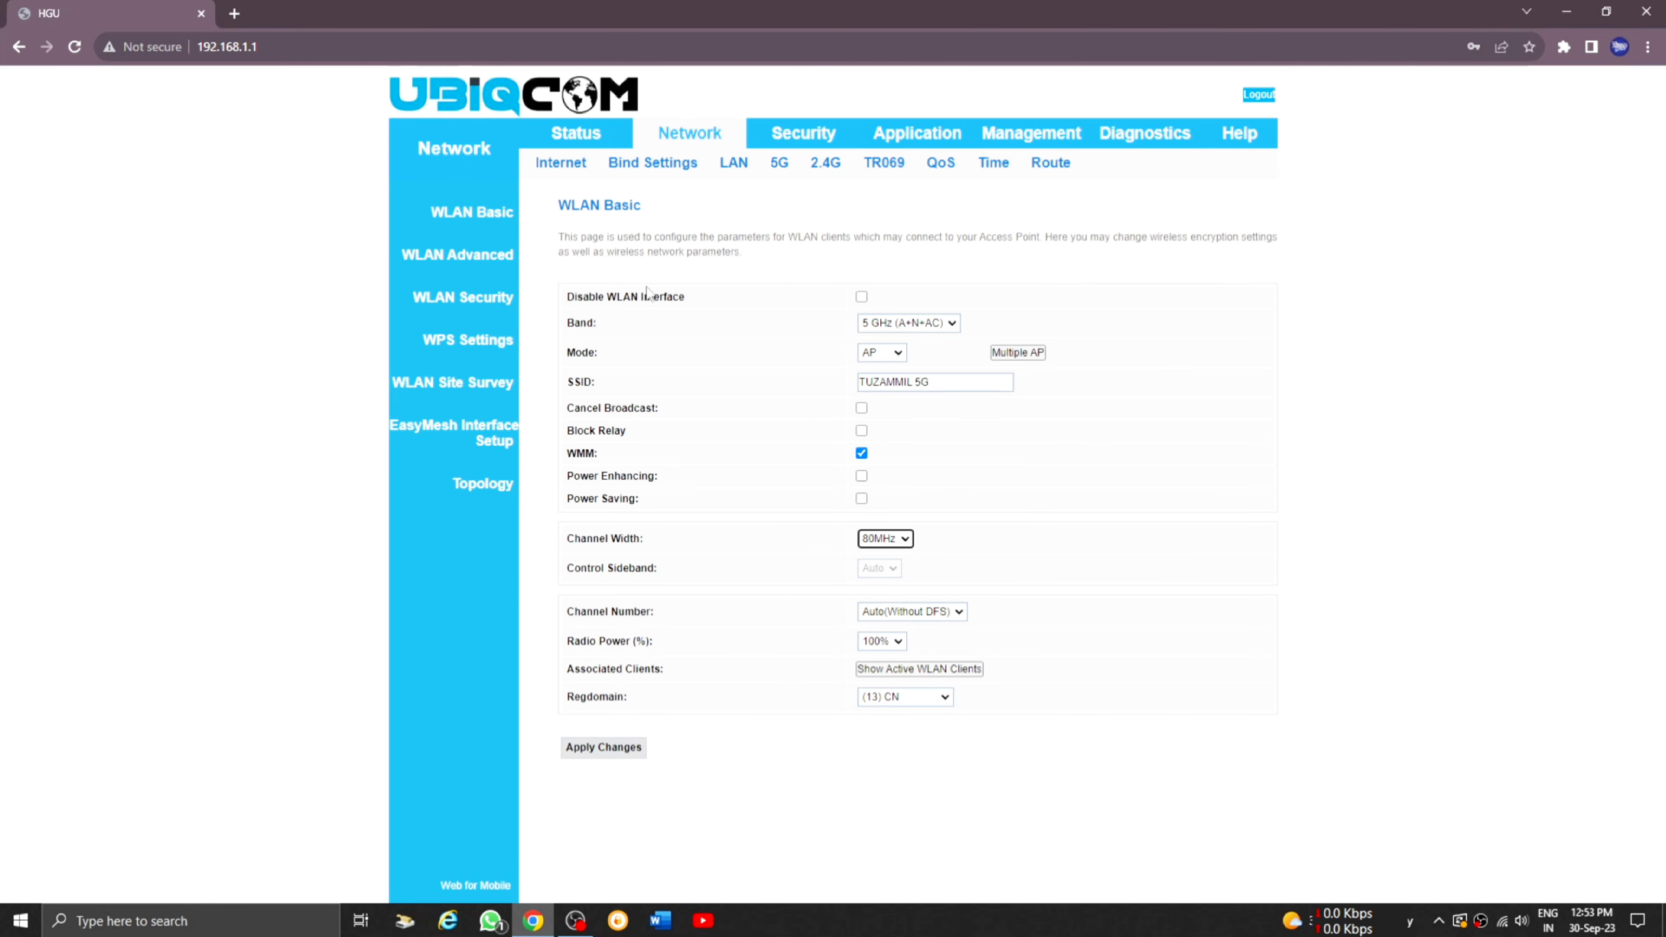
# Replace the 5G pre-shared key with a new password and apply it.
pyautogui.click(485, 298)
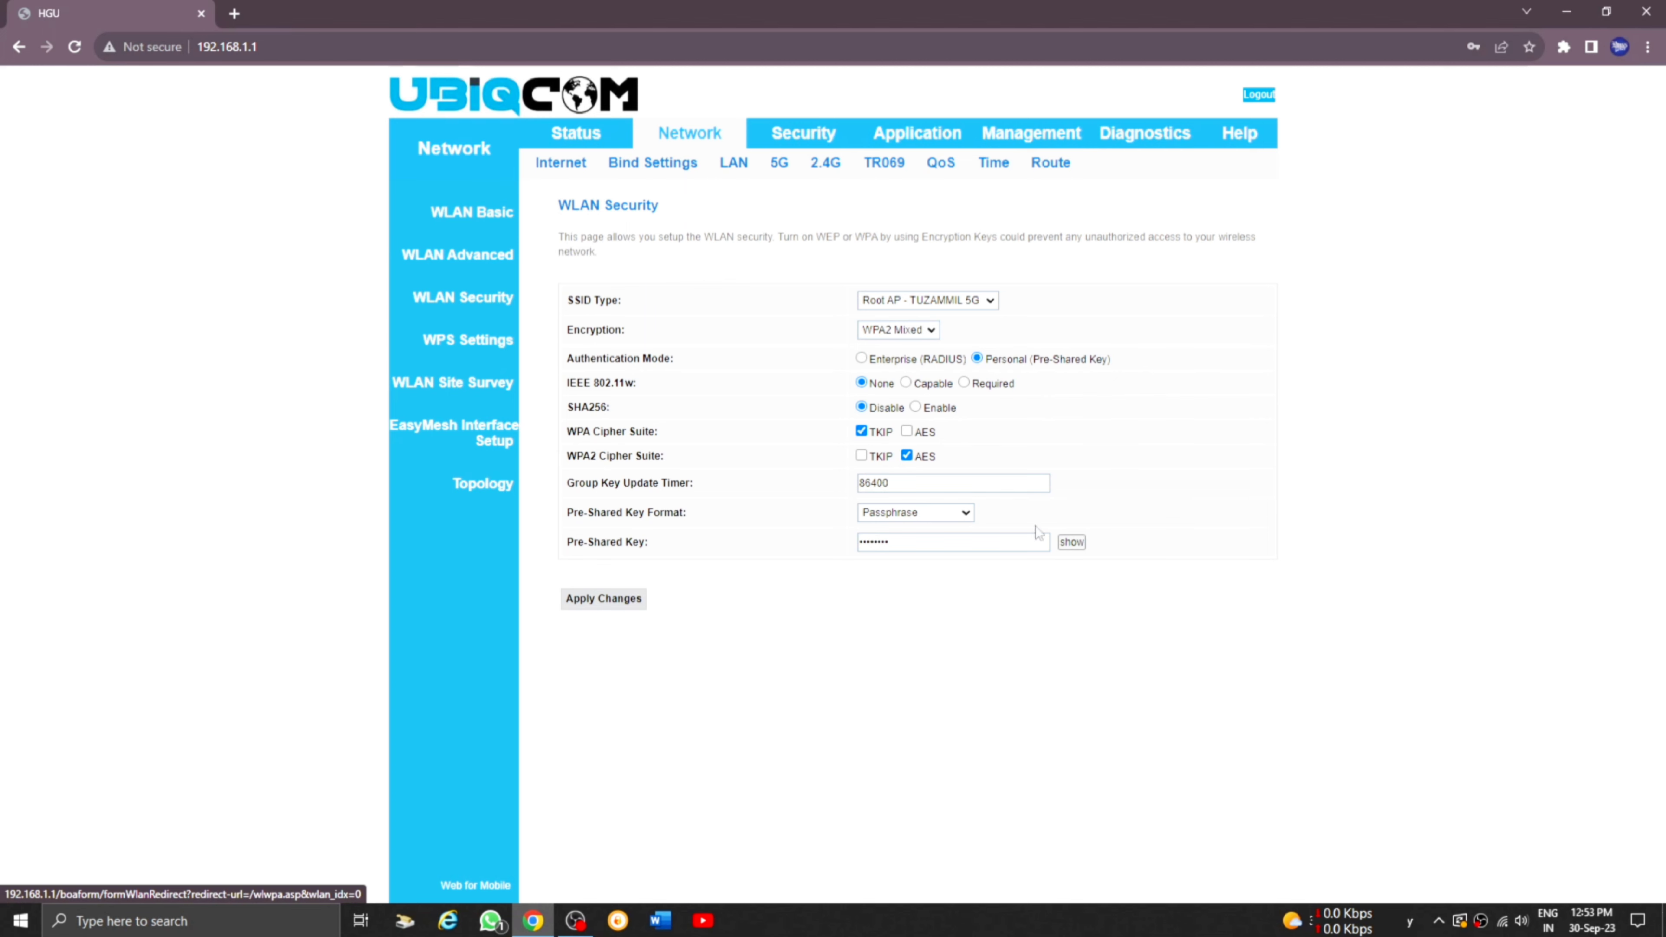
pyautogui.click(1070, 541)
pyautogui.moveTo(948, 540); pyautogui.dragTo(806, 544)
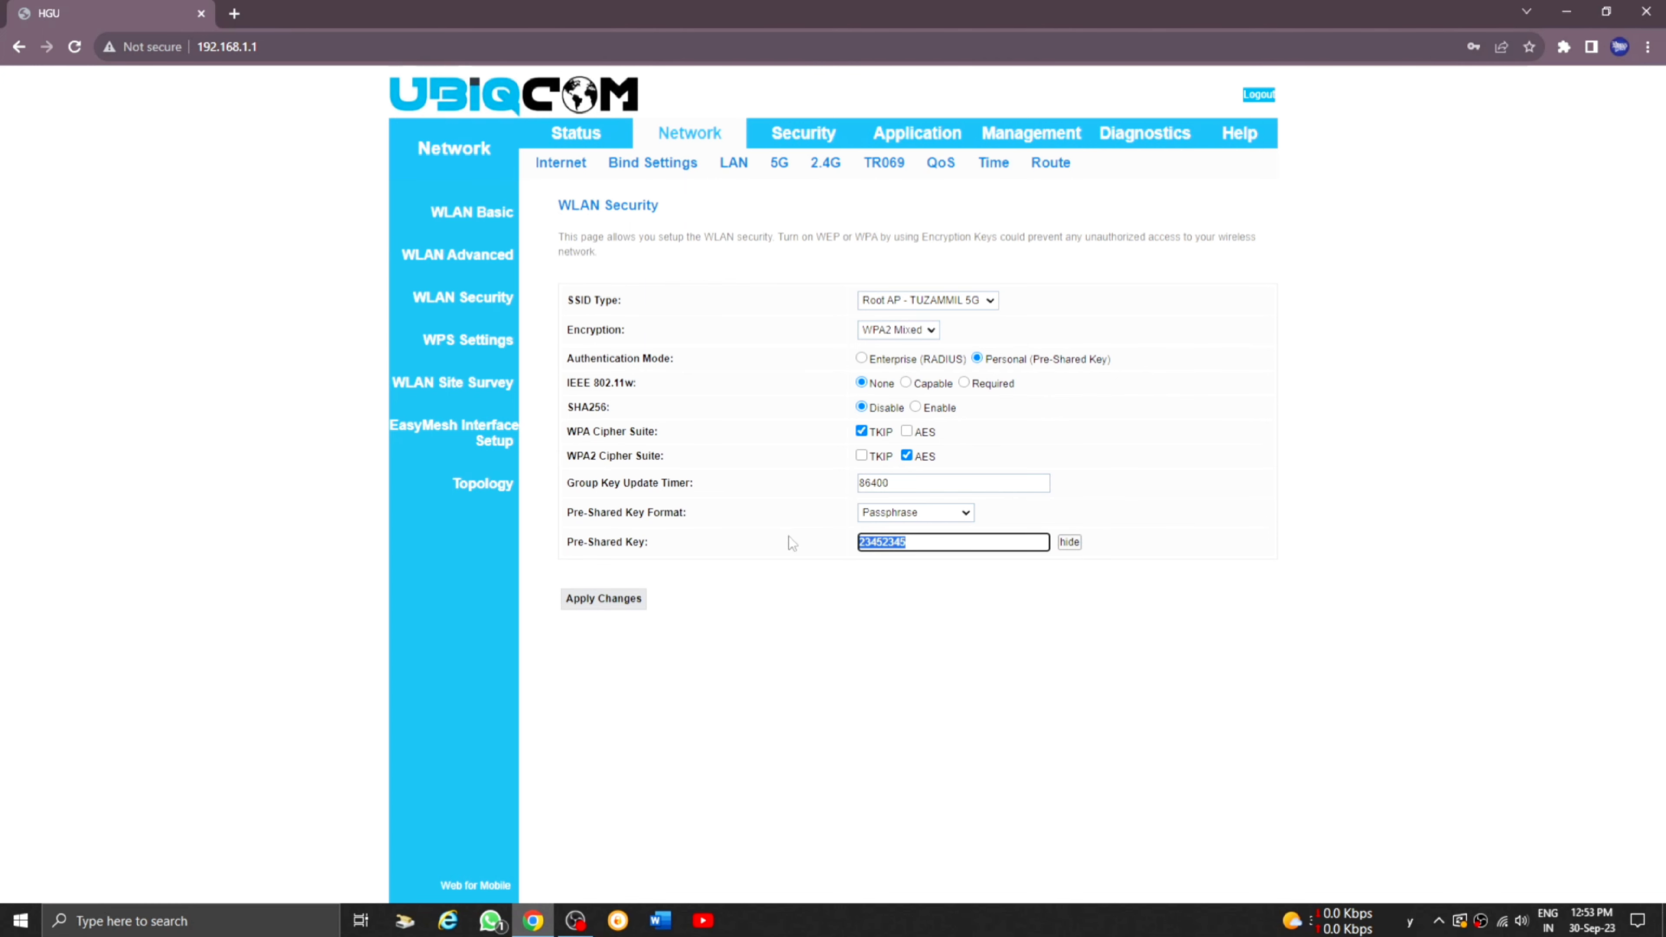
pyautogui.click(603, 602)
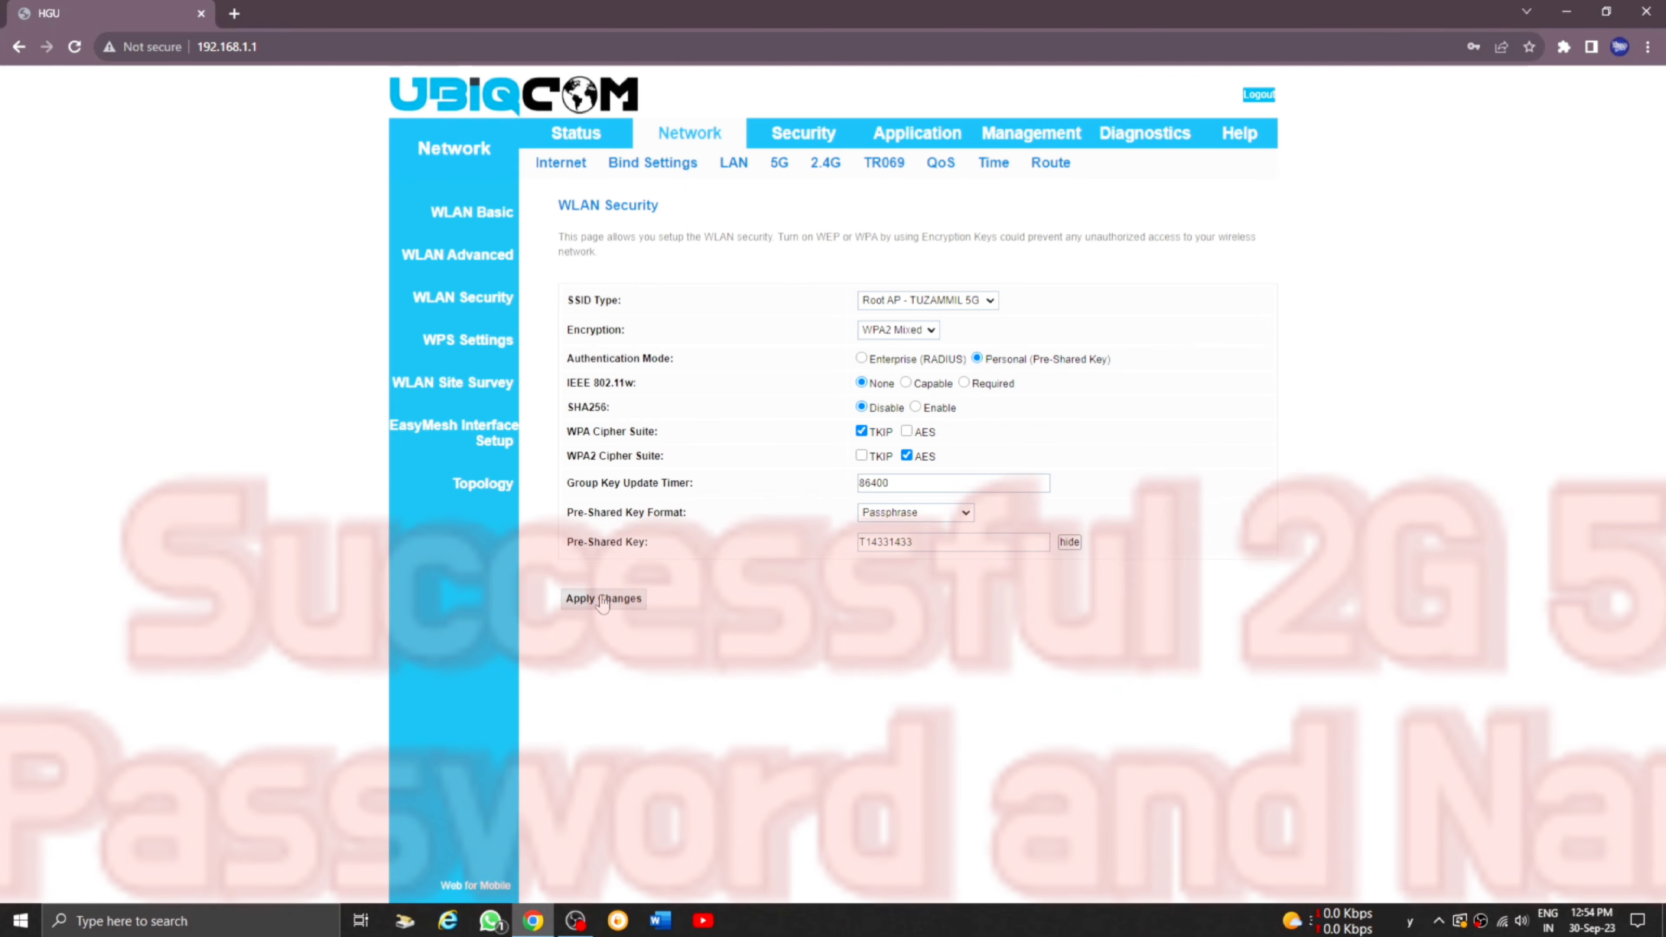